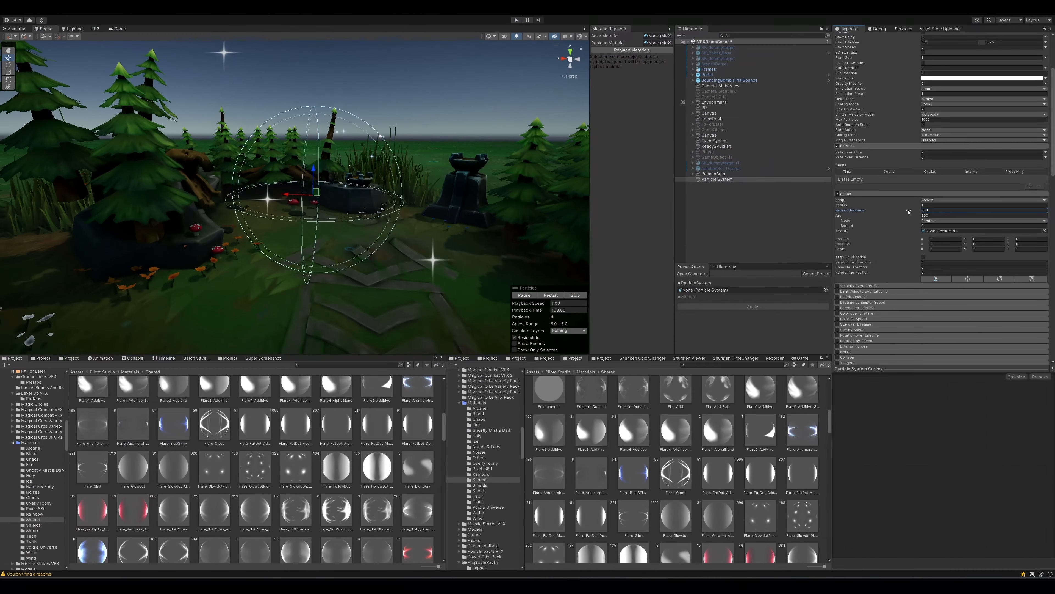
# Step: Examine the white glints emitted by the spherical particle system from several angles around the scene
pyautogui.keyDown('alt'); pyautogui.moveTo(358, 200); pyautogui.dragTo(245, 128); pyautogui.keyUp('alt')
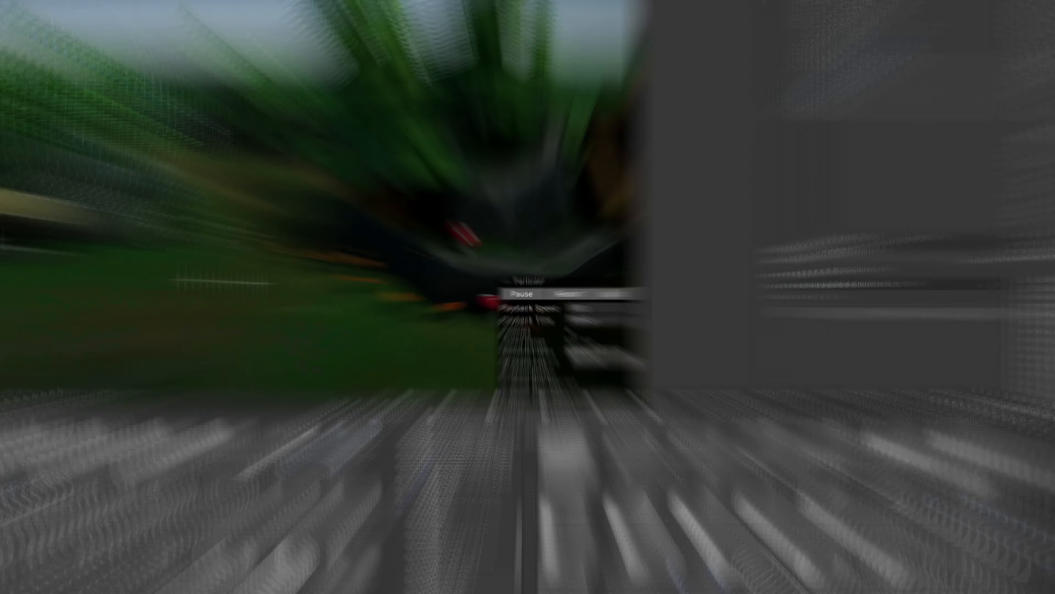
pyautogui.keyDown('alt'); pyautogui.moveTo(239, 170); pyautogui.dragTo(218, 207); pyautogui.keyUp('alt')
pyautogui.keyDown('alt'); pyautogui.moveTo(330, 340); pyautogui.dragTo(497, 330); pyautogui.keyUp('alt')
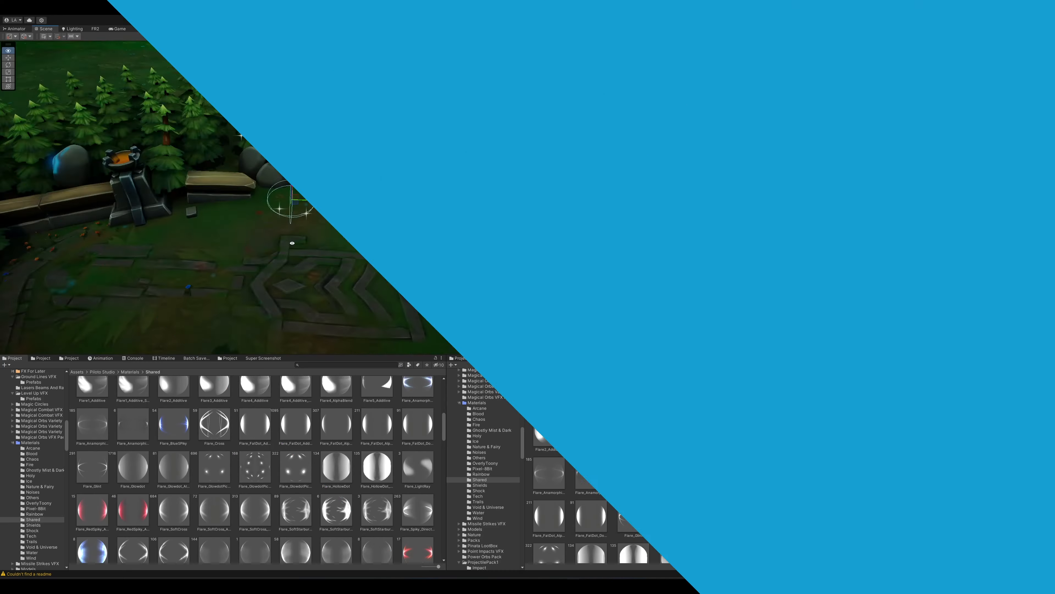
pyautogui.keyDown('alt'); pyautogui.moveTo(292, 243); pyautogui.dragTo(358, 233); pyautogui.keyUp('alt')
pyautogui.keyDown('alt'); pyautogui.moveTo(358, 233); pyautogui.dragTo(393, 222, button='right'); pyautogui.keyUp('alt')
pyautogui.keyDown('alt'); pyautogui.moveTo(393, 223); pyautogui.dragTo(305, 222); pyautogui.keyUp('alt')
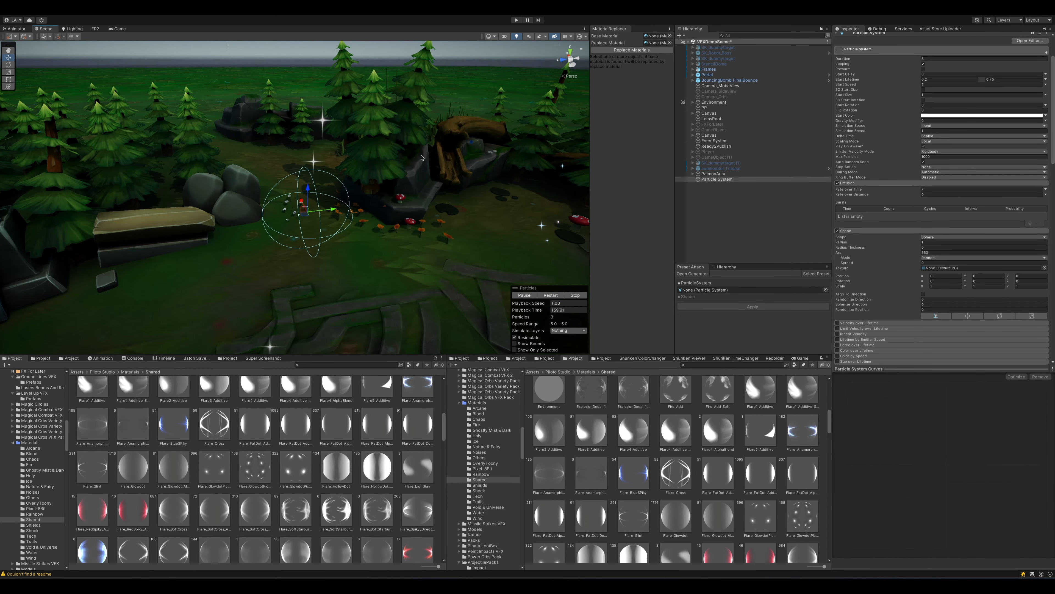
# Step: Check PaimonAura's Start Size range and give the Particle System a Start Size random between two constants, 0.25 and 0.5
pyautogui.click(738, 175)
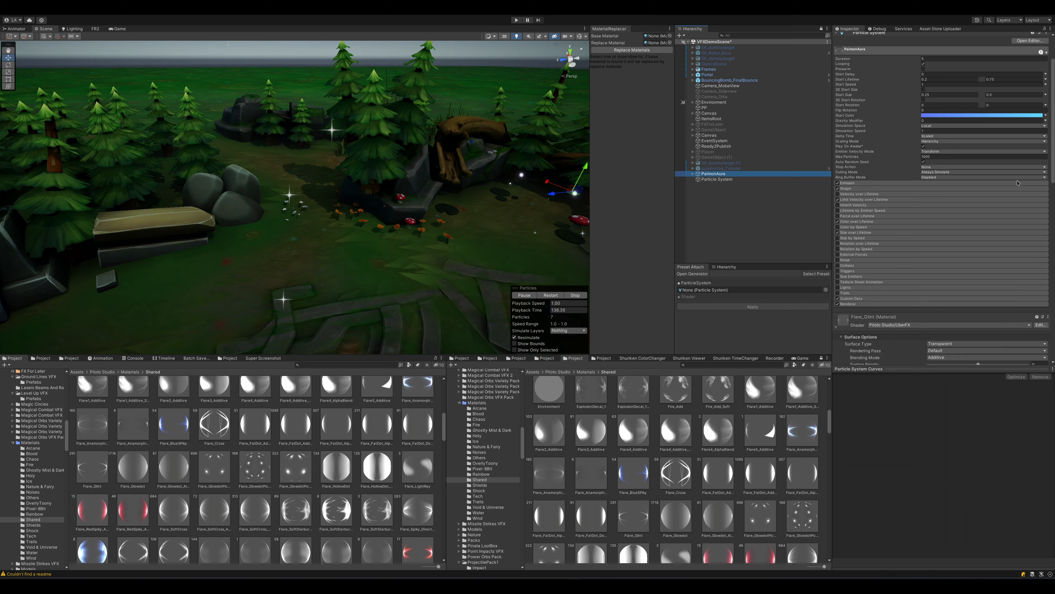
pyautogui.click(937, 94)
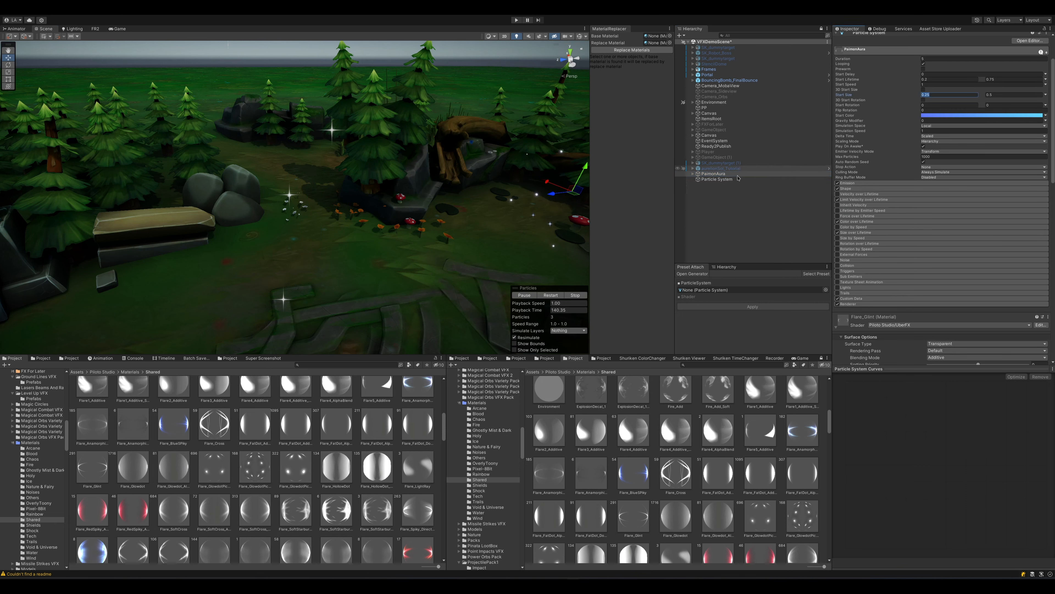
pyautogui.click(717, 179)
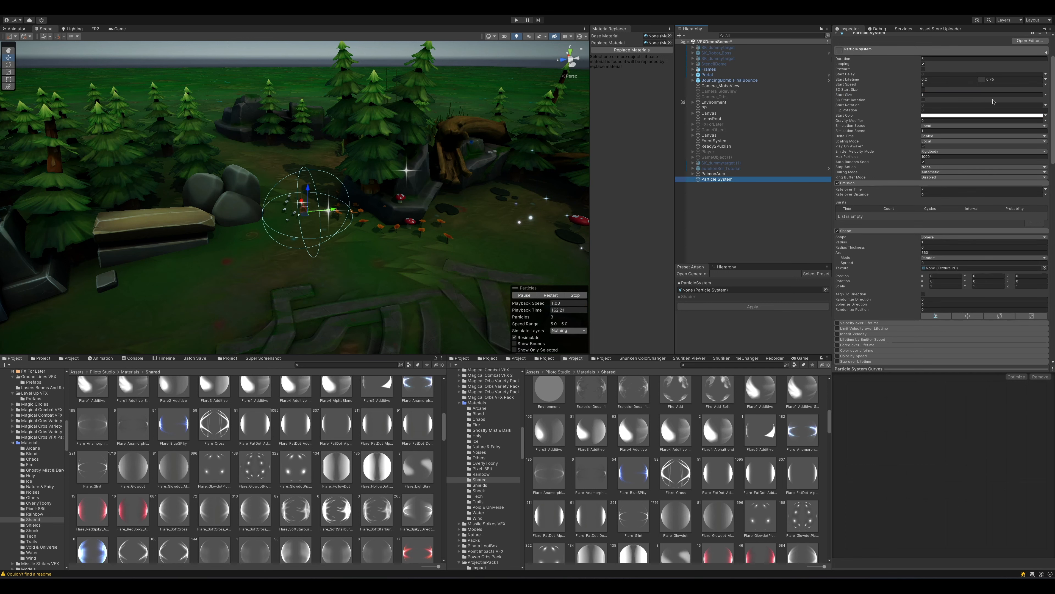
pyautogui.click(1045, 95)
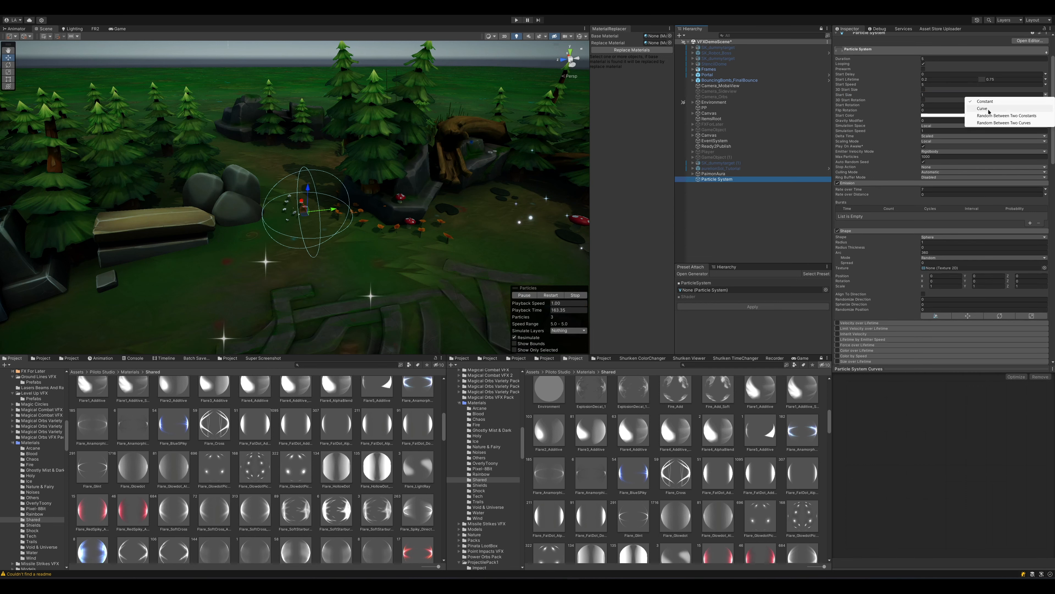
pyautogui.click(994, 116)
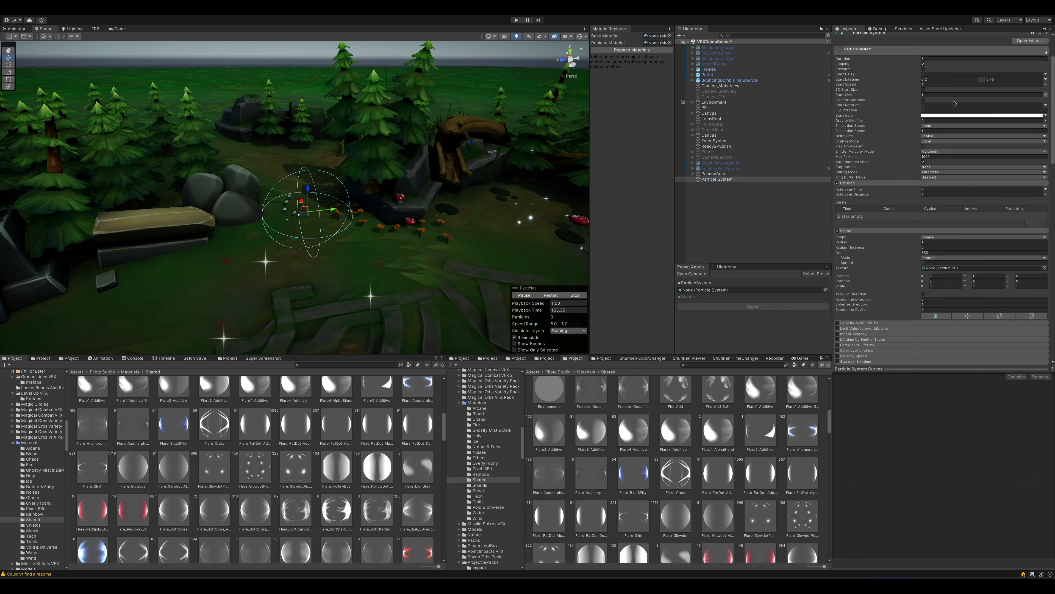
pyautogui.click(950, 96)
pyautogui.write('0.25')
pyautogui.press('Tab')
pyautogui.write('0.5')
# Step: Set the Particle System's Start Speed to 1 and switch its Start Color mode to Random Color
pyautogui.click(950, 140)
pyautogui.write('1')
pyautogui.click(1046, 171)
pyautogui.click(994, 204)
# Step: Color the starting key of the Start Color gradient light blue
pyautogui.click(965, 173)
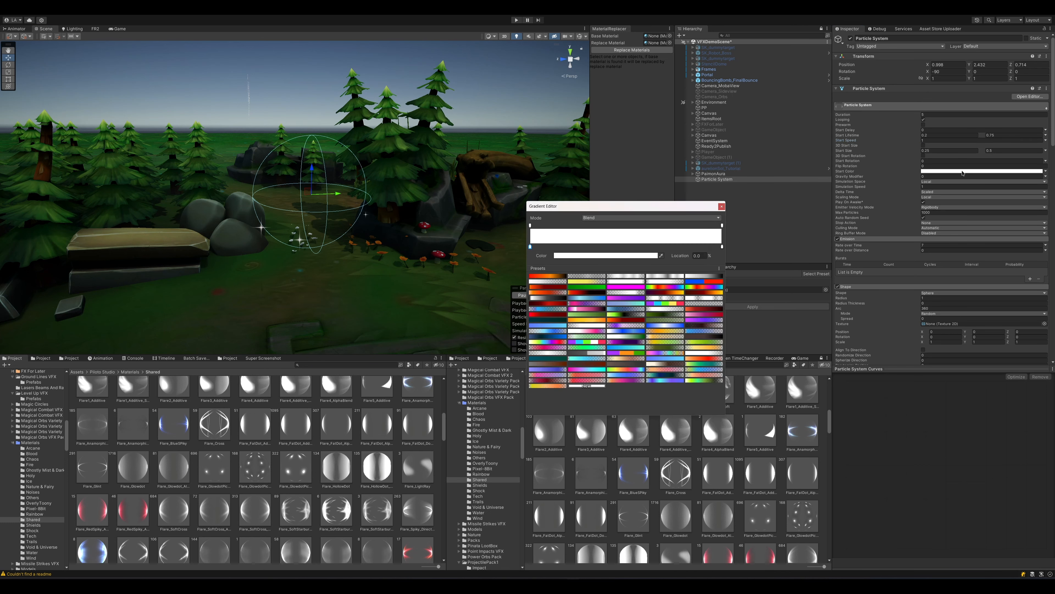
pyautogui.moveTo(602, 207); pyautogui.dragTo(448, 148)
pyautogui.click(434, 194)
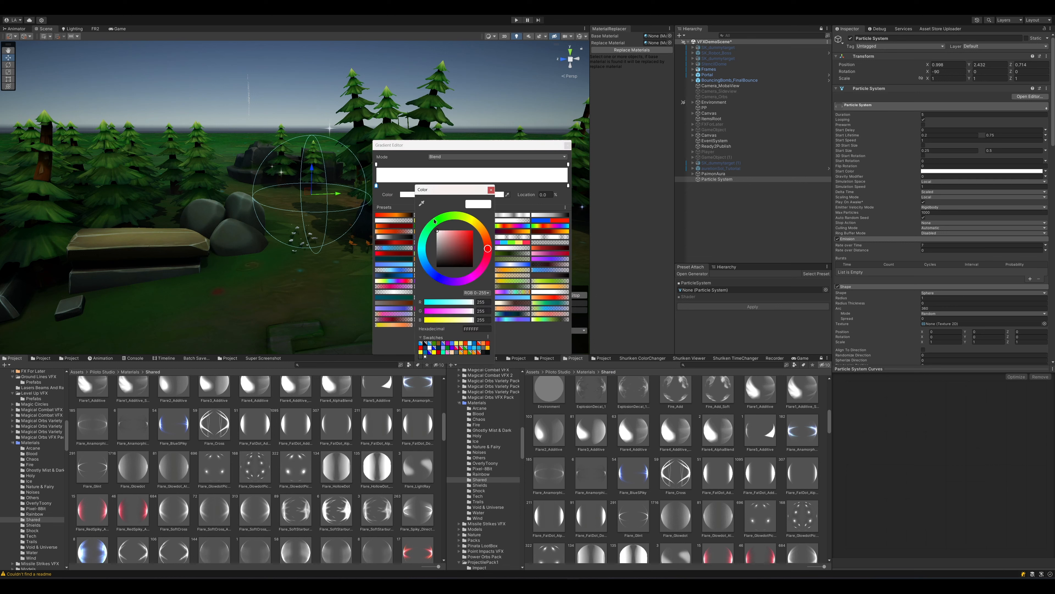
pyautogui.click(425, 268)
pyautogui.click(462, 231)
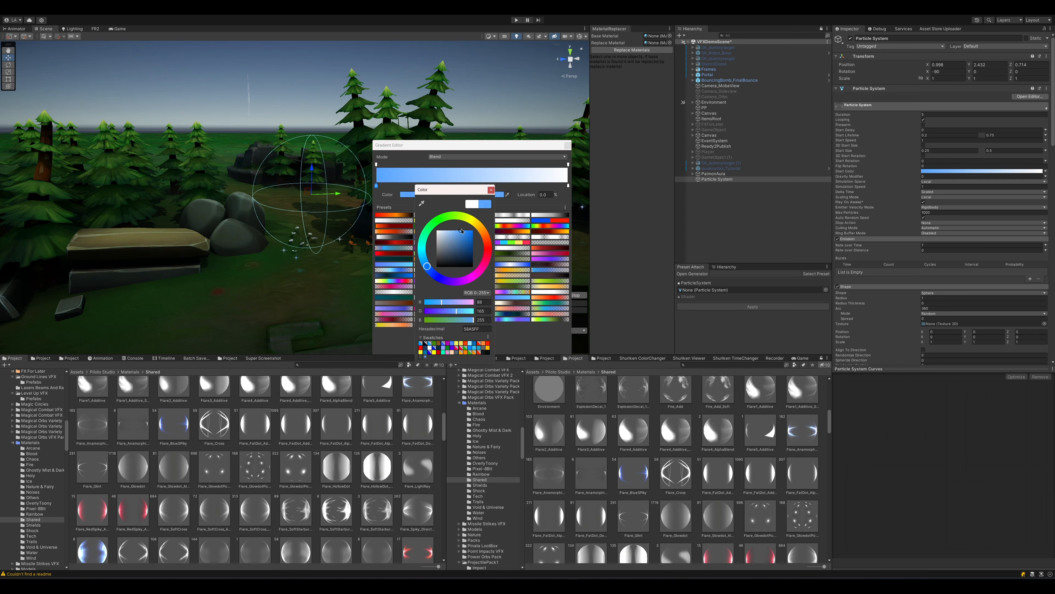
# Step: Color the end key of the Start Color gradient dark blue
pyautogui.click(569, 186)
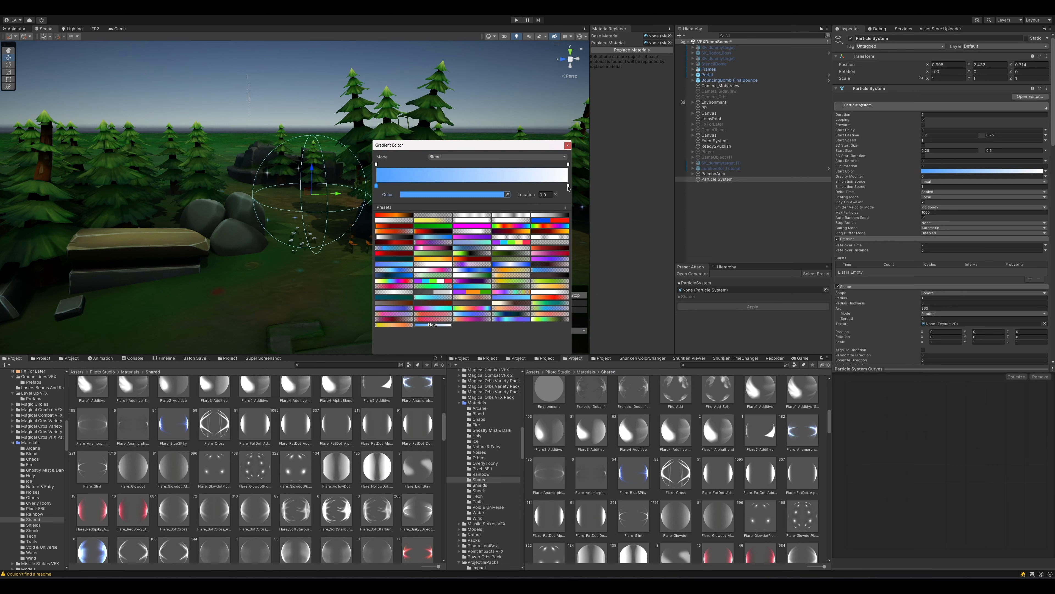
pyautogui.click(485, 195)
pyautogui.click(505, 277)
pyautogui.moveTo(525, 246); pyautogui.dragTo(548, 249)
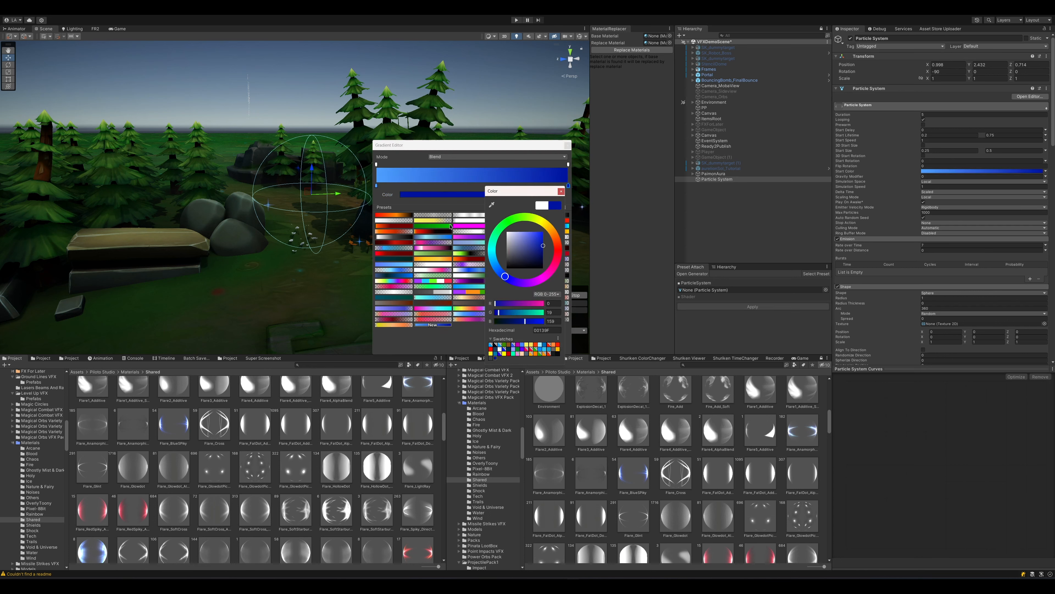
pyautogui.click(433, 205)
pyautogui.moveTo(489, 150); pyautogui.dragTo(698, 141)
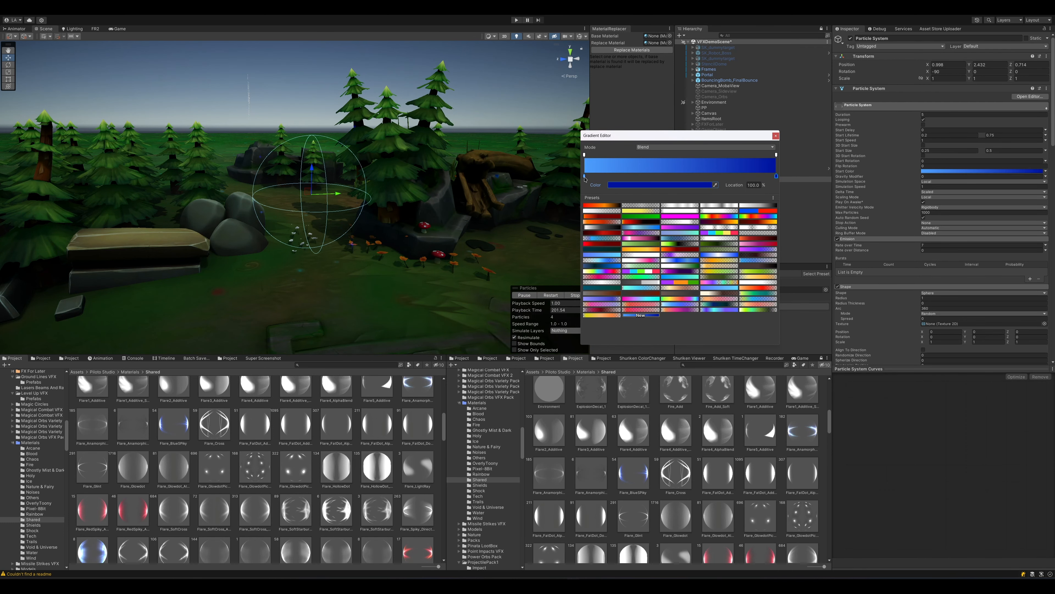
# Step: Add a green color key near the middle of the Start Color gradient and inspect the particles in the scene
pyautogui.click(688, 176)
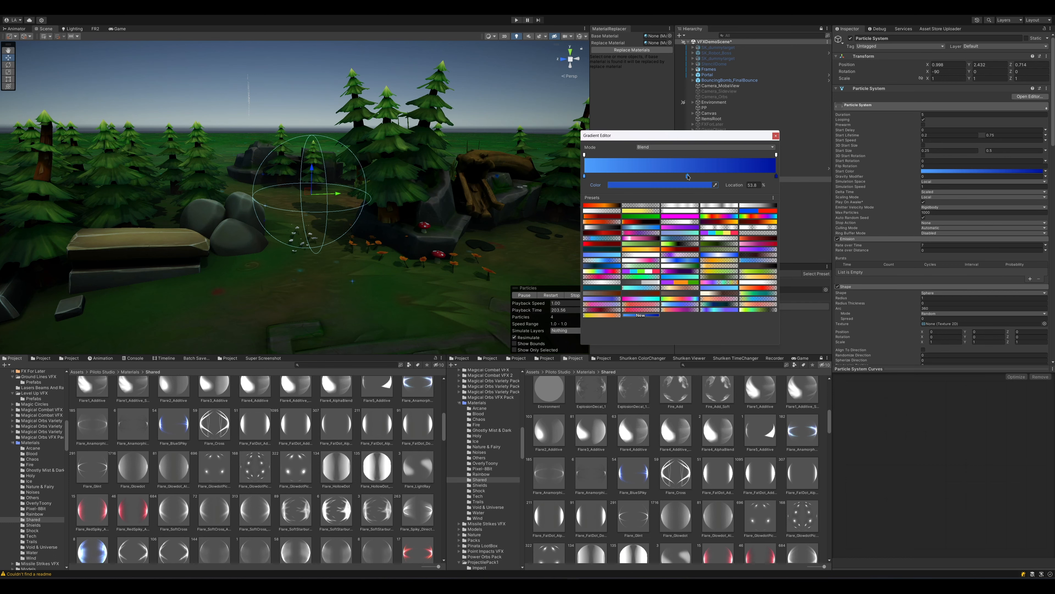
pyautogui.moveTo(688, 176); pyautogui.dragTo(674, 178)
pyautogui.doubleClick(674, 178)
pyautogui.click(708, 204)
pyautogui.keyDown('alt'); pyautogui.moveTo(419, 202); pyautogui.dragTo(500, 221); pyautogui.keyUp('alt')
pyautogui.scroll(6, 500, 221)
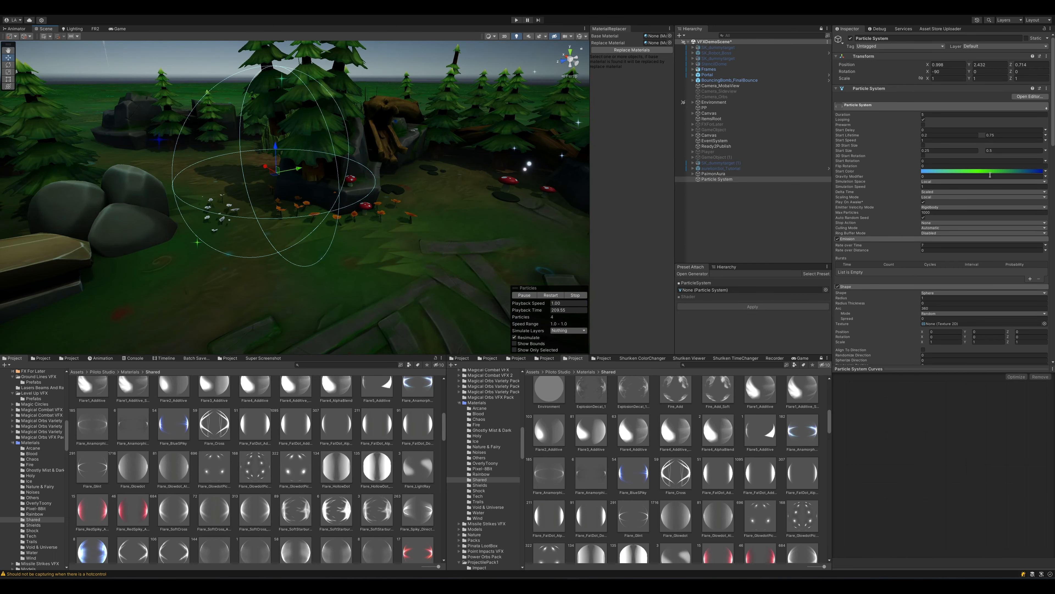
# Step: Remove the green middle key from the Start Color gradient and apply the periwinkle-to-light-blue gradient preset
pyautogui.click(980, 171)
pyautogui.moveTo(674, 176); pyautogui.dragTo(681, 251)
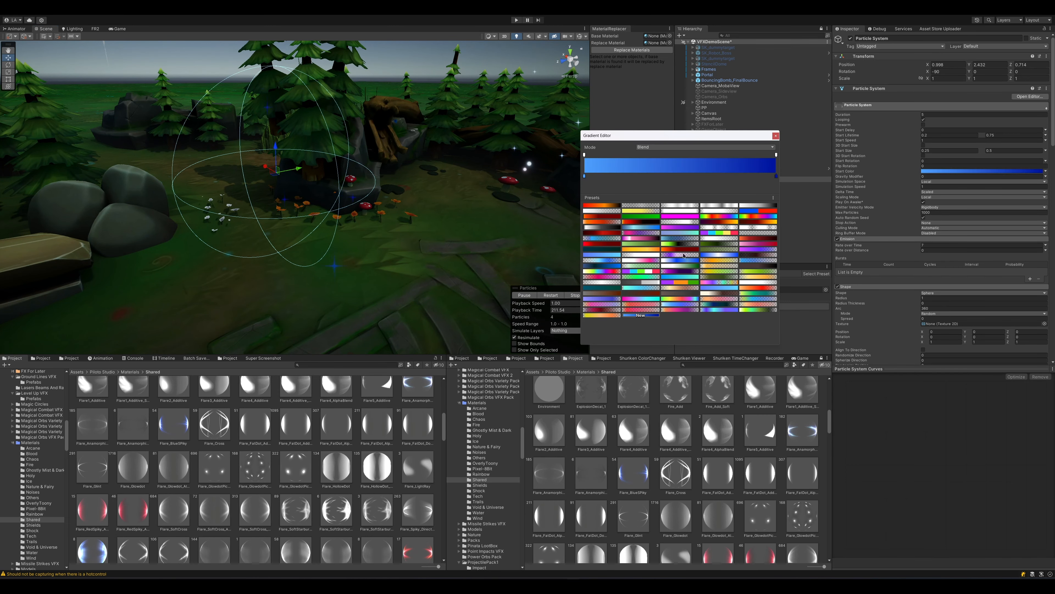
pyautogui.click(722, 291)
pyautogui.moveTo(701, 139); pyautogui.dragTo(436, 131)
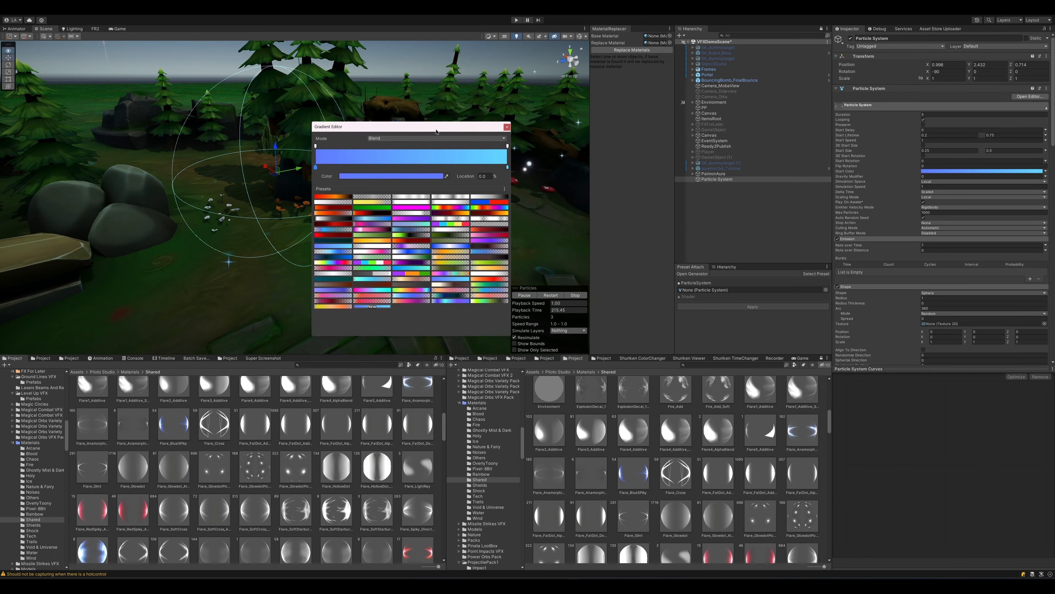
pyautogui.rightClick(519, 160)
pyautogui.scroll(-7, 520, 160)
pyautogui.keyDown('alt'); pyautogui.moveTo(520, 161); pyautogui.dragTo(374, 167); pyautogui.keyUp('alt')
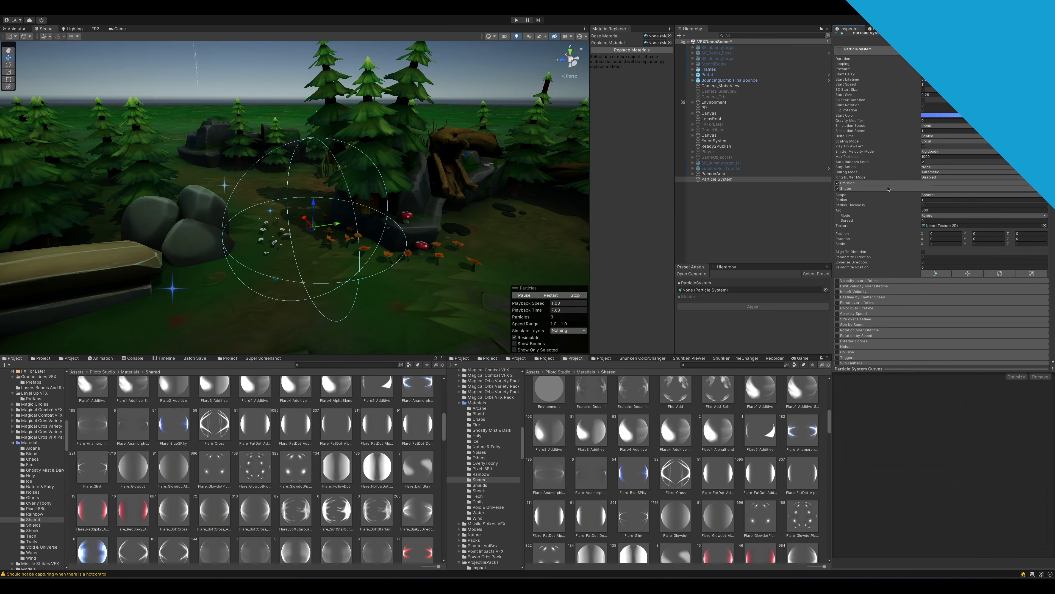
# Step: Collapse the Shape module's settings, then expand and enable the Color over Lifetime module
pyautogui.click(848, 264)
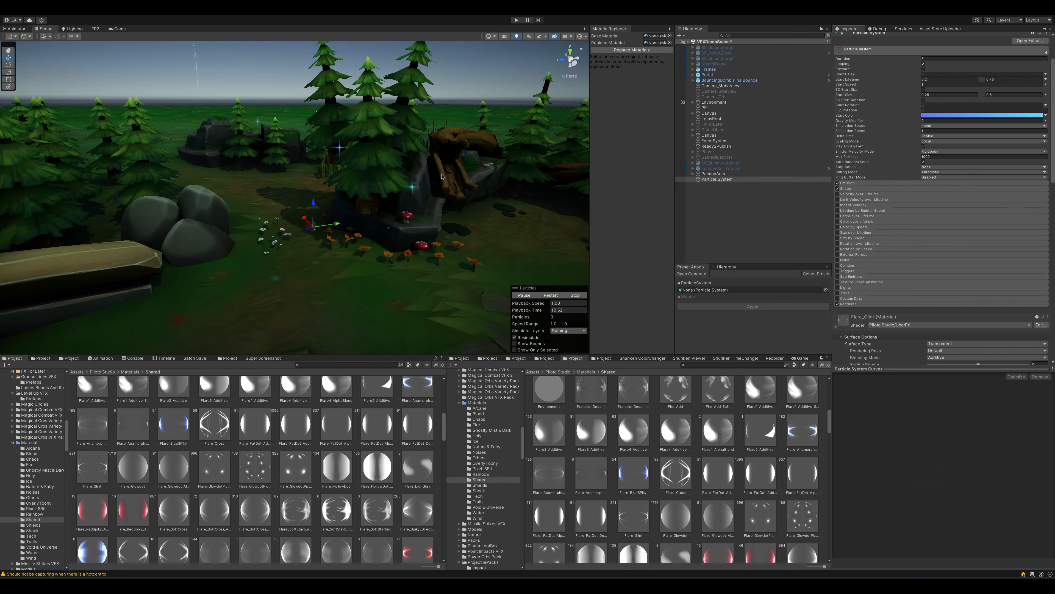
pyautogui.scroll(-5, 524, 212)
pyautogui.keyDown('alt'); pyautogui.moveTo(287, 212); pyautogui.dragTo(368, 222); pyautogui.keyUp('alt')
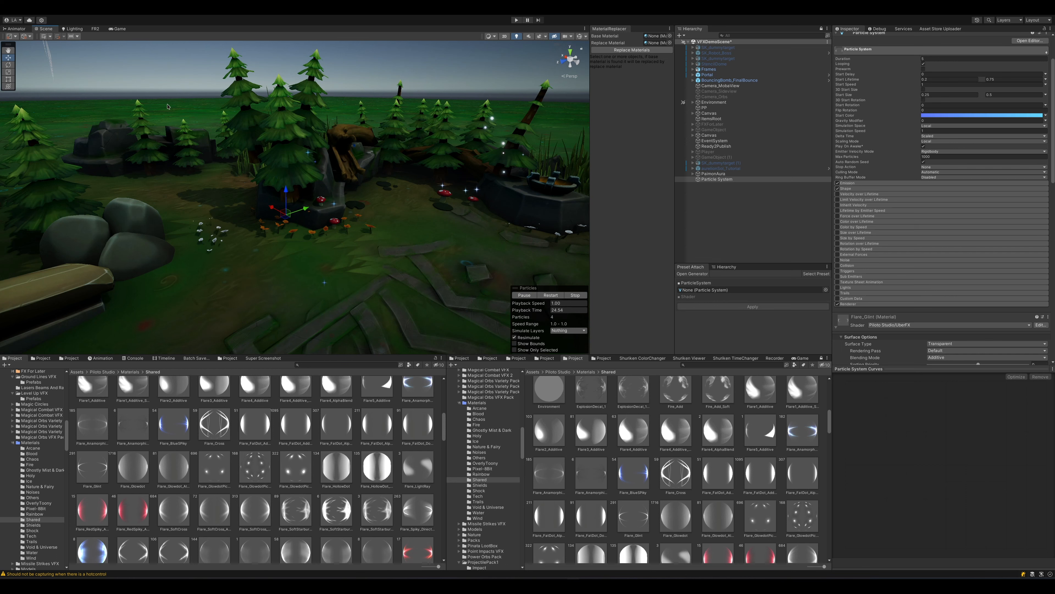
pyautogui.click(849, 221)
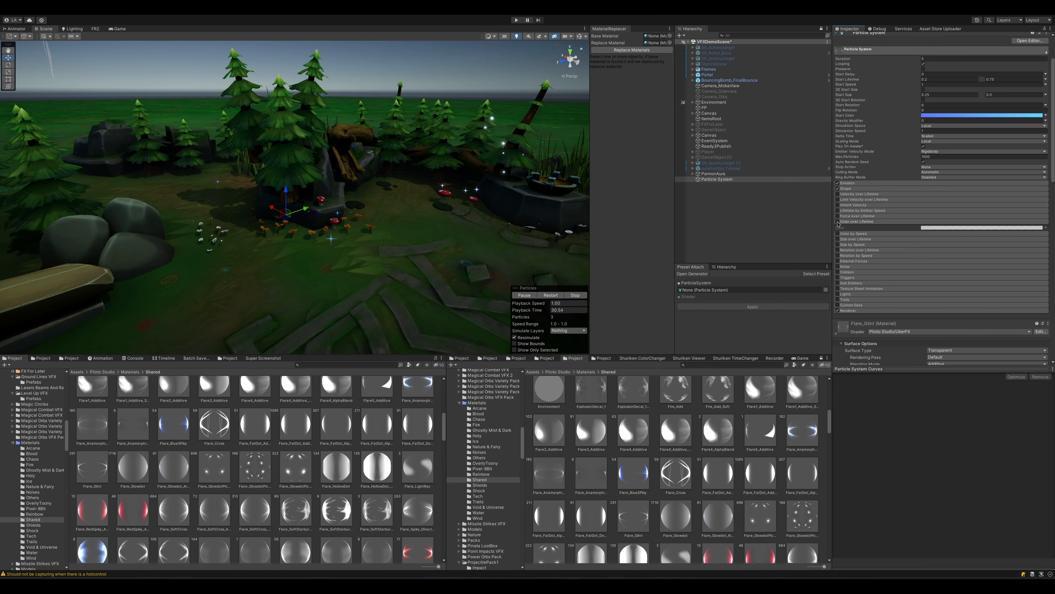
pyautogui.click(838, 222)
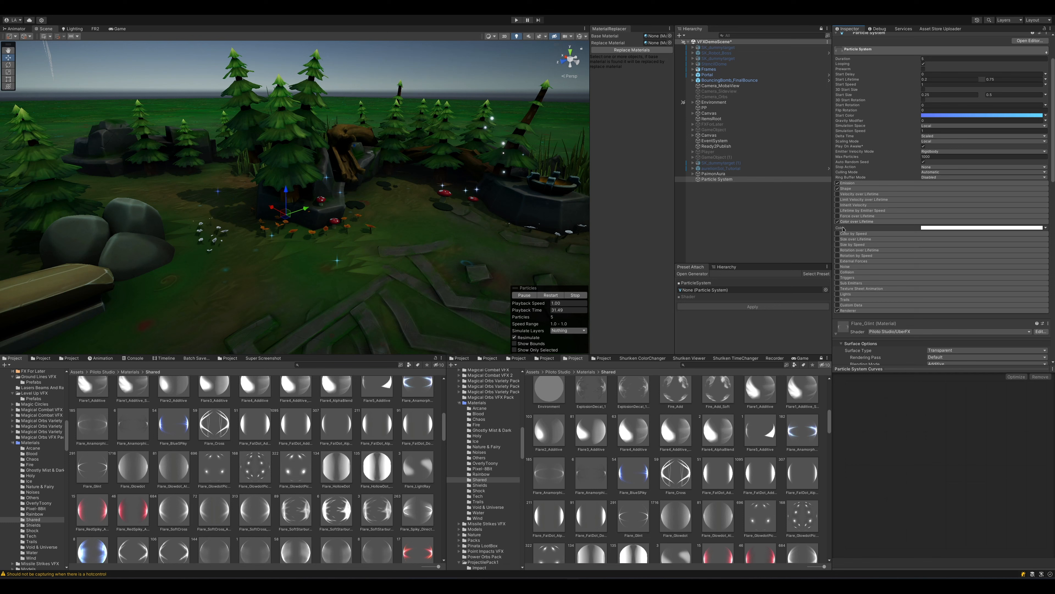
# Step: Make the Color over Lifetime gradient fade in from alpha 0 at location 0 to an opaque key at about 12%
pyautogui.click(934, 228)
pyautogui.moveTo(397, 130); pyautogui.dragTo(486, 146)
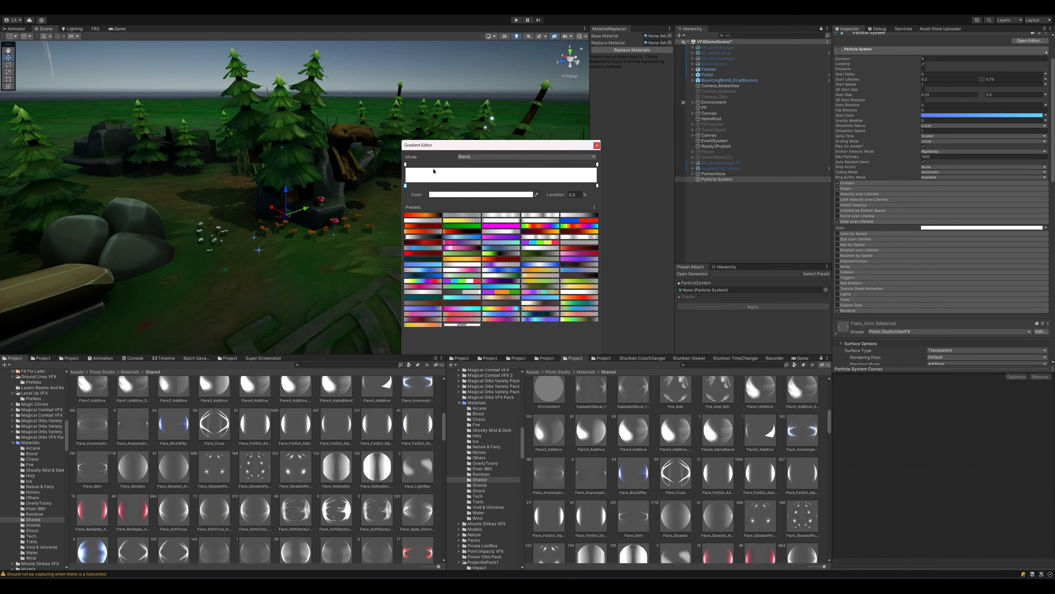
pyautogui.click(407, 165)
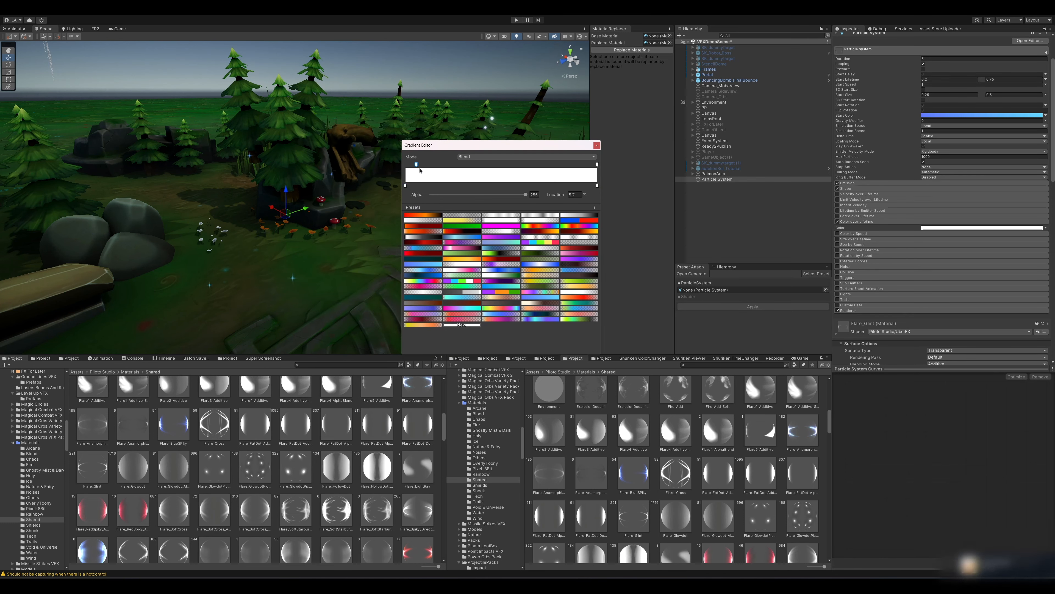
pyautogui.click(416, 165)
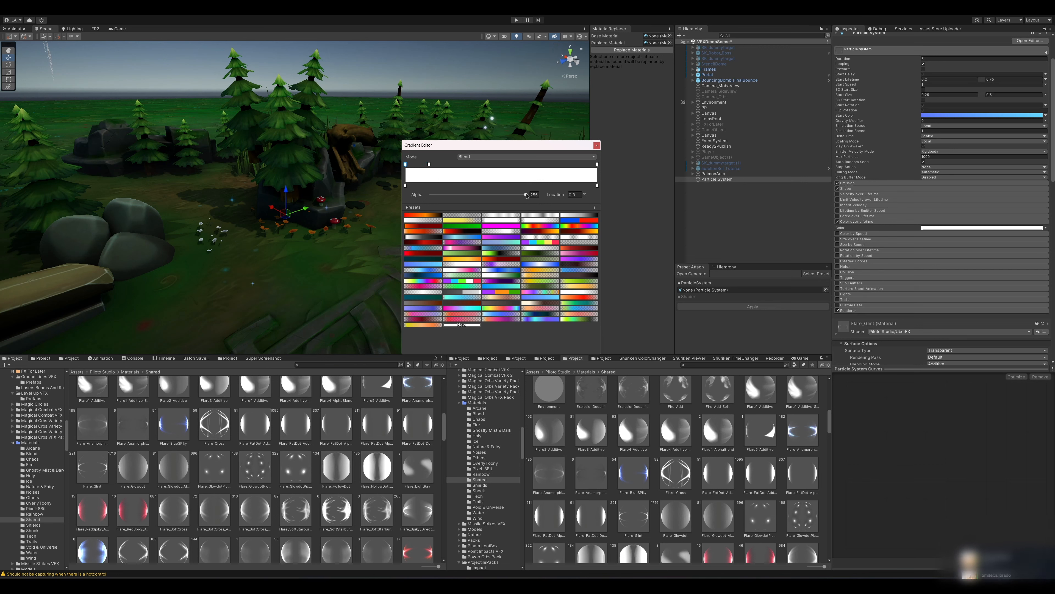
pyautogui.moveTo(526, 193); pyautogui.dragTo(430, 201)
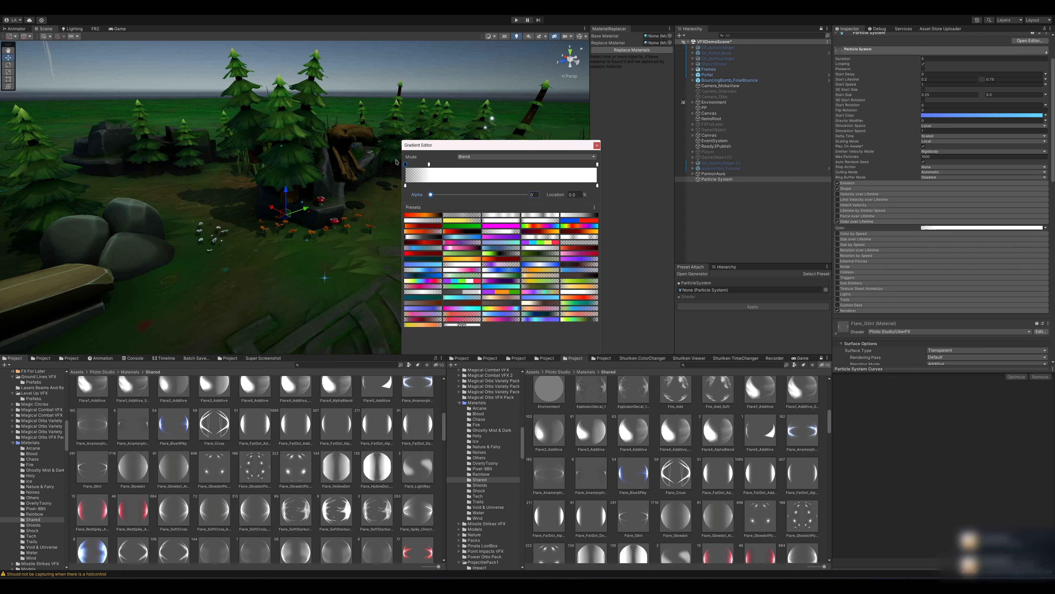
# Step: Make the Color over Lifetime gradient fade out from an opaque alpha key at 70.3% to a fully transparent end key
pyautogui.click(597, 164)
pyautogui.moveTo(579, 165); pyautogui.dragTo(541, 166)
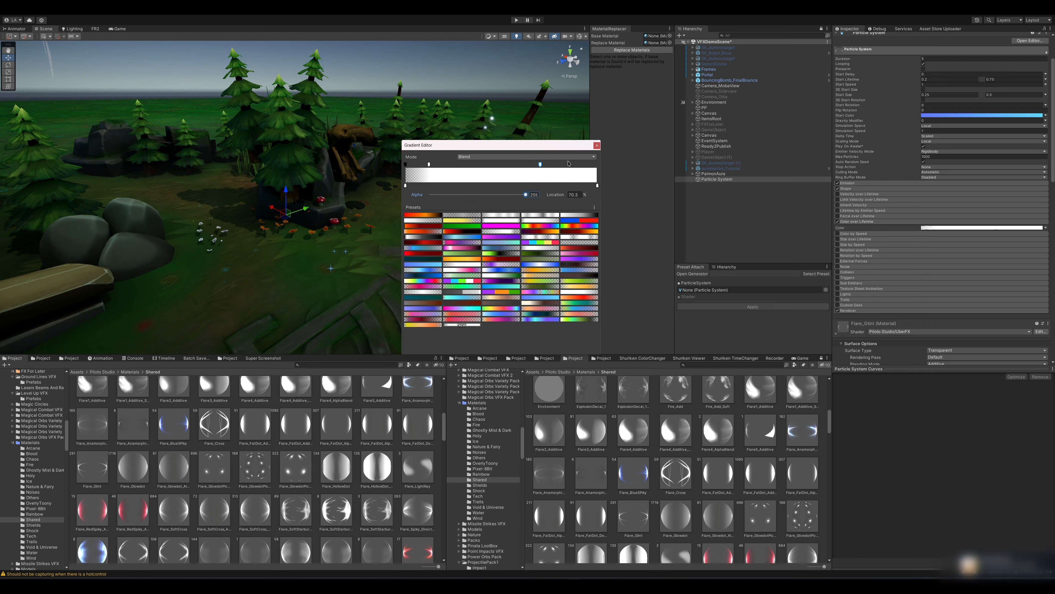
pyautogui.click(597, 164)
pyautogui.moveTo(506, 195); pyautogui.dragTo(328, 223)
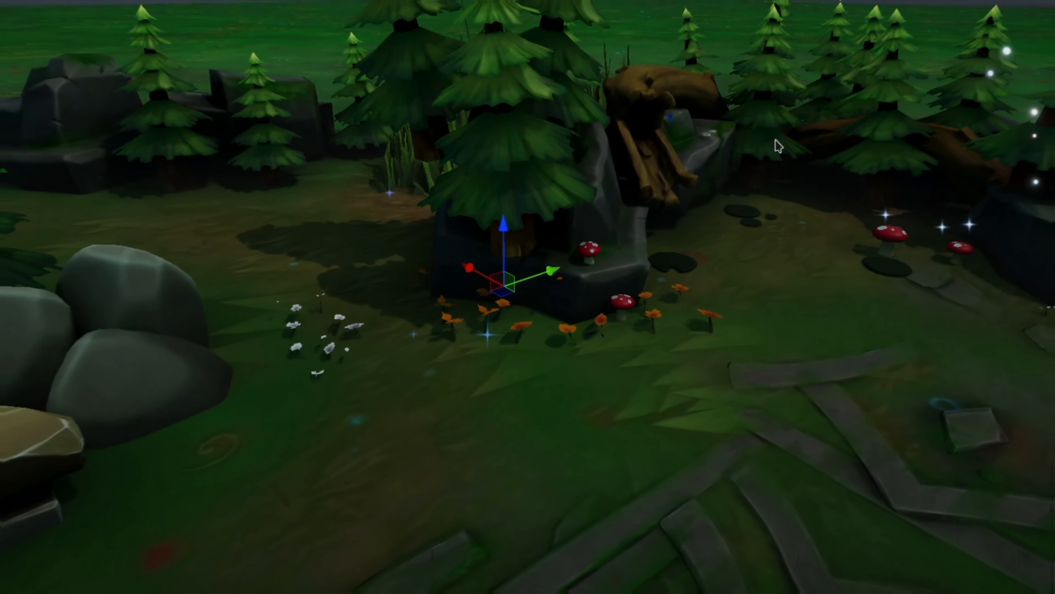
# Step: Examine how the blue glints fade in and out from different angles and distances in the scene
pyautogui.moveTo(367, 164); pyautogui.dragTo(346, 184, button='right')
pyautogui.keyDown('alt'); pyautogui.moveTo(721, 202); pyautogui.dragTo(768, 256); pyautogui.keyUp('alt')
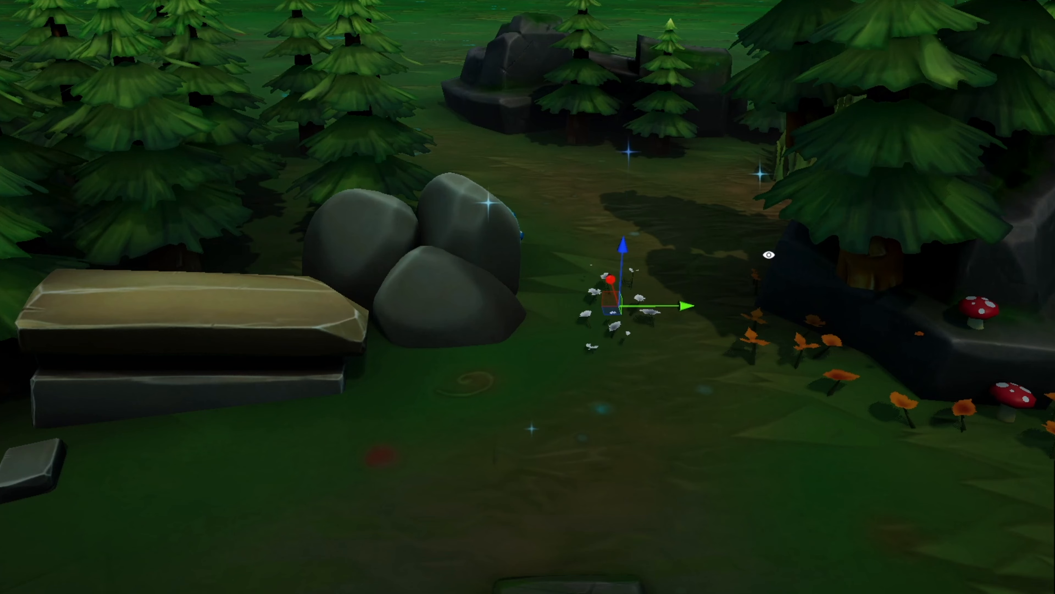
pyautogui.scroll(-3, 831, 241)
pyautogui.keyDown('alt'); pyautogui.moveTo(441, 278); pyautogui.dragTo(318, 191); pyautogui.keyUp('alt')
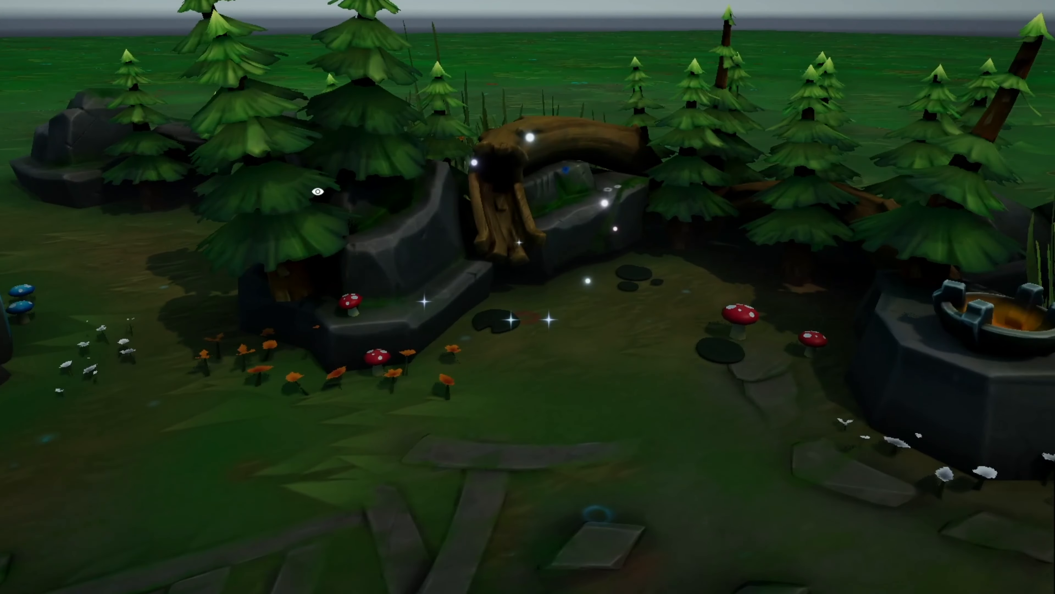
pyautogui.keyDown('alt'); pyautogui.scroll(4, 291, 200); pyautogui.keyUp('alt')
pyautogui.keyDown('alt'); pyautogui.scroll(-2, 248, 292); pyautogui.keyUp('alt')
pyautogui.moveTo(248, 292); pyautogui.dragTo(952, 226, button='middle')
pyautogui.keyDown('alt'); pyautogui.scroll(2, 615, 252); pyautogui.keyUp('alt')
pyautogui.moveTo(648, 202); pyautogui.dragTo(619, 183, button='middle')
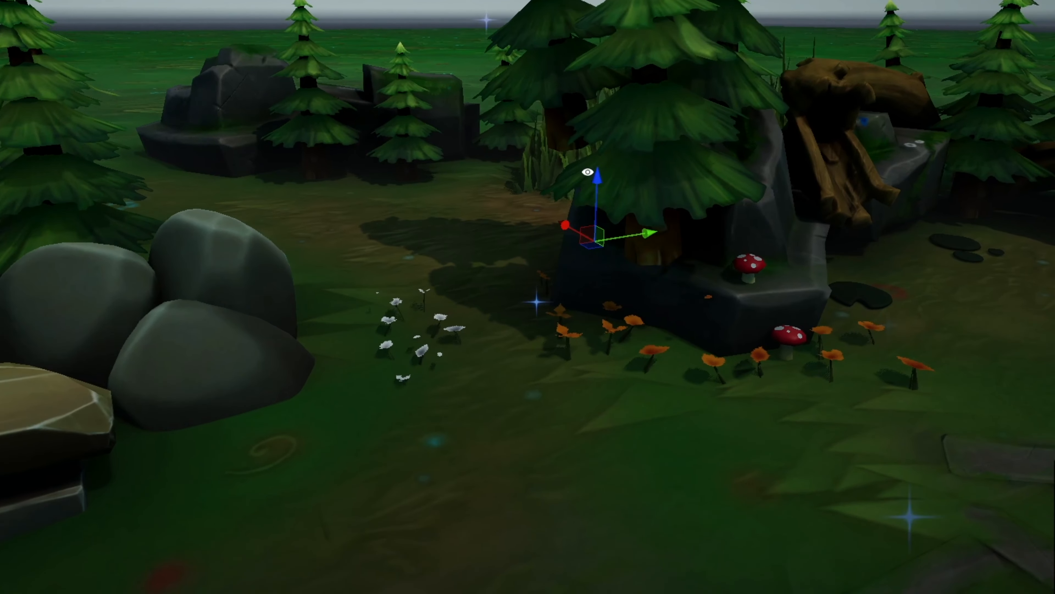
pyautogui.scroll(-2, 620, 183)
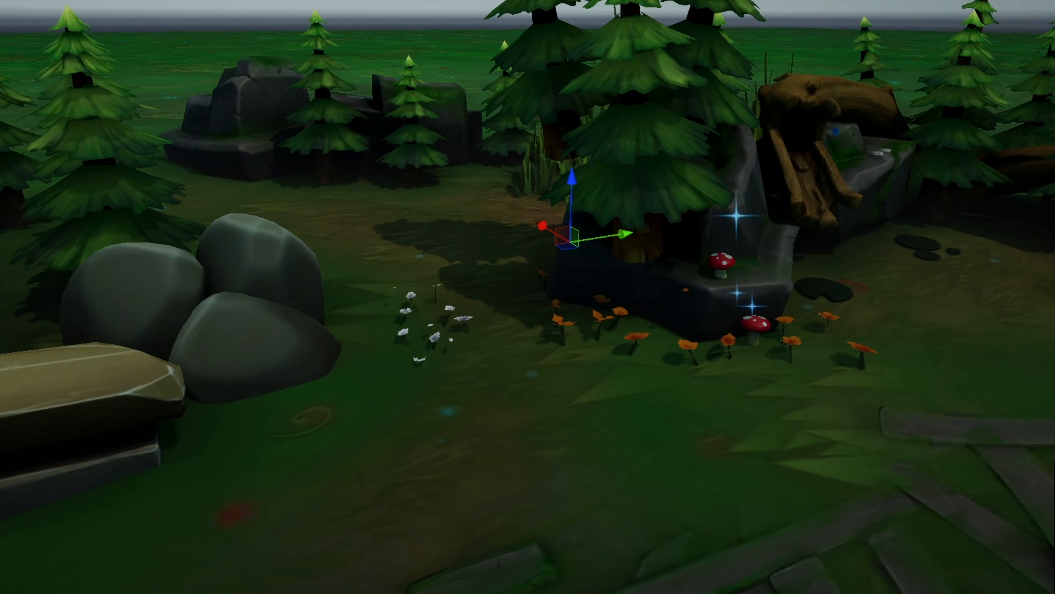
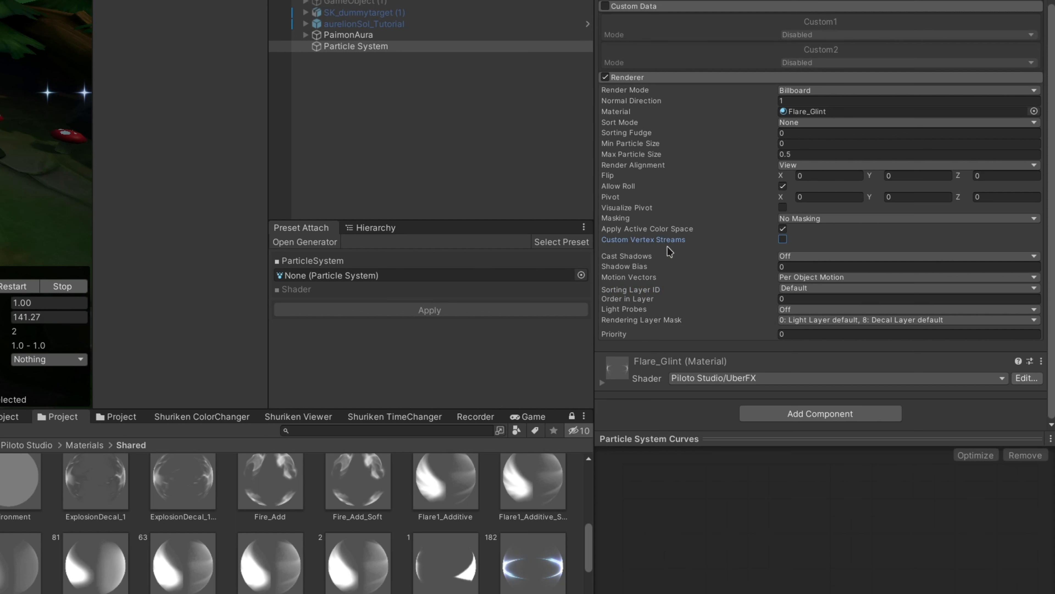
# Step: Enable Custom Vertex Streams in the Particle System's Renderer module
pyautogui.click(783, 240)
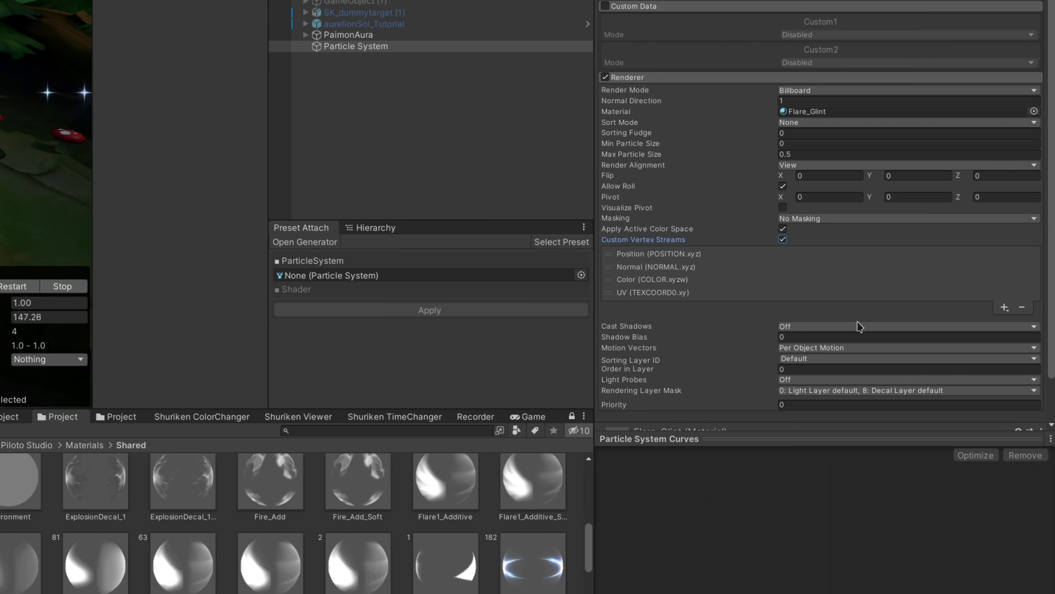
# Step: Add the Custom1.xyzw stream to the Renderer's custom vertex streams
pyautogui.click(1005, 308)
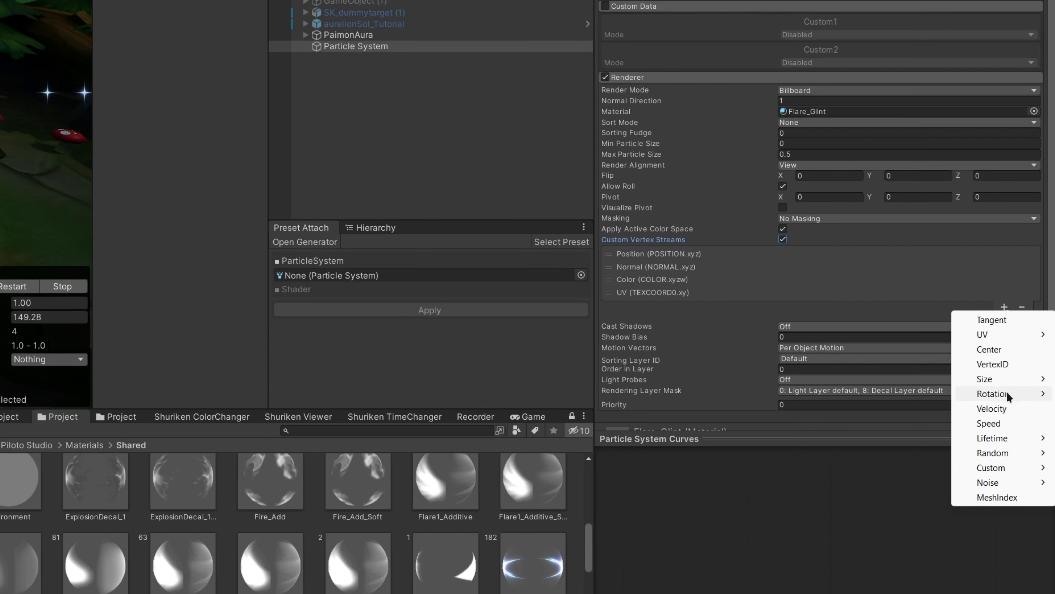
pyautogui.moveTo(1007, 469)
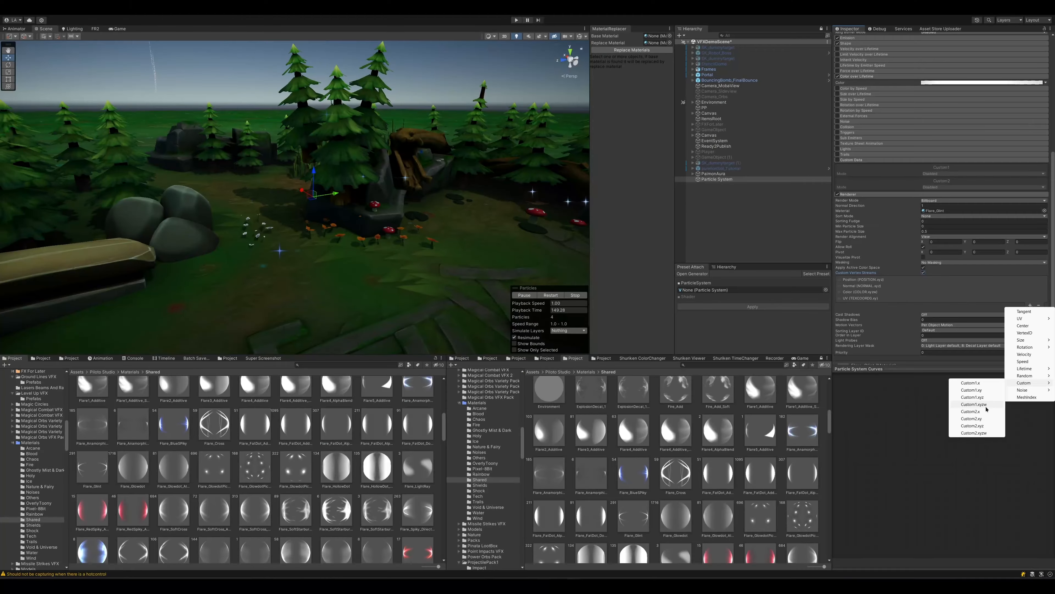
pyautogui.click(912, 515)
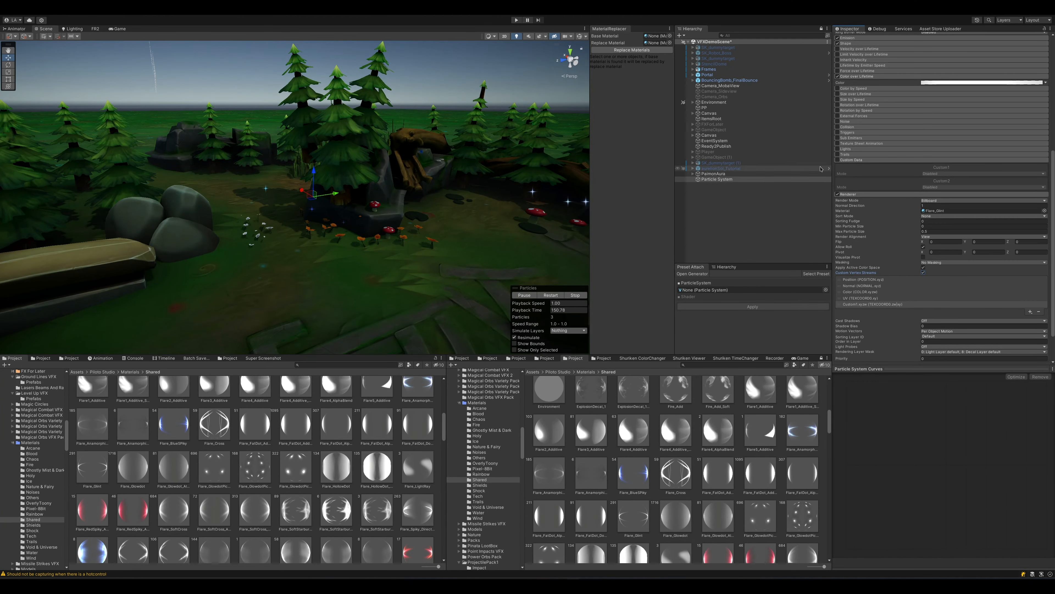
# Step: Enable the Custom Data module and set the Custom1 mode to Vector
pyautogui.click(838, 160)
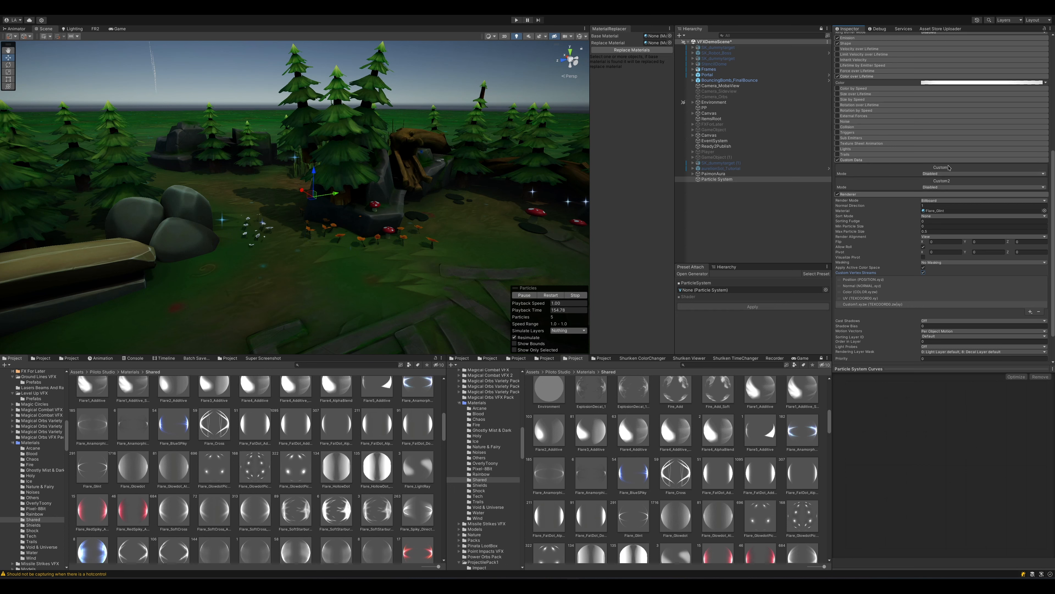
pyautogui.click(934, 174)
pyautogui.click(942, 188)
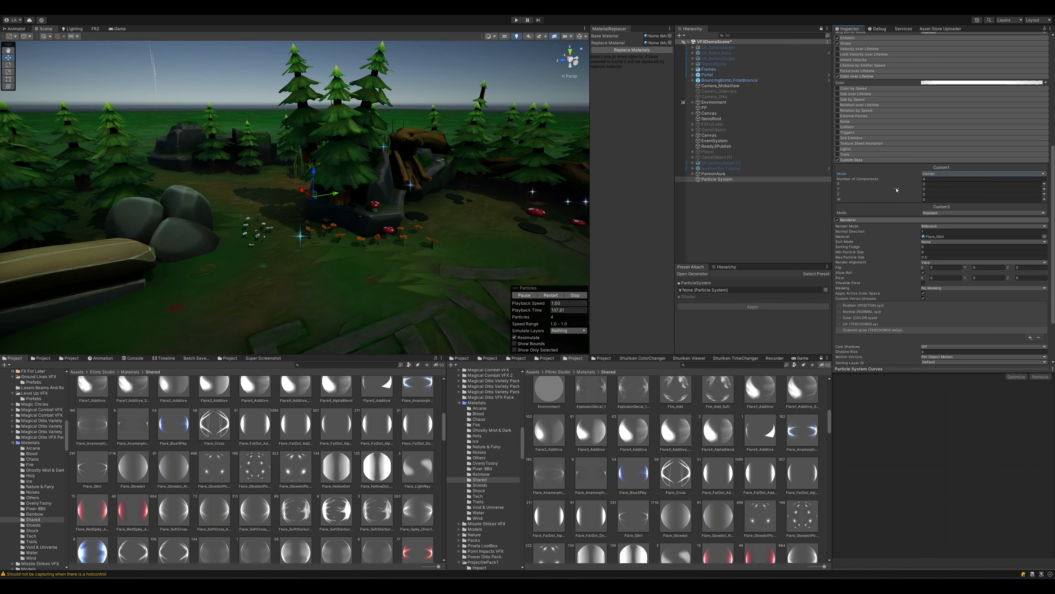
# Step: Raise the Custom1 X component to test the glint brightness, and rename its label to Intensity
pyautogui.moveTo(897, 186); pyautogui.dragTo(287, 252)
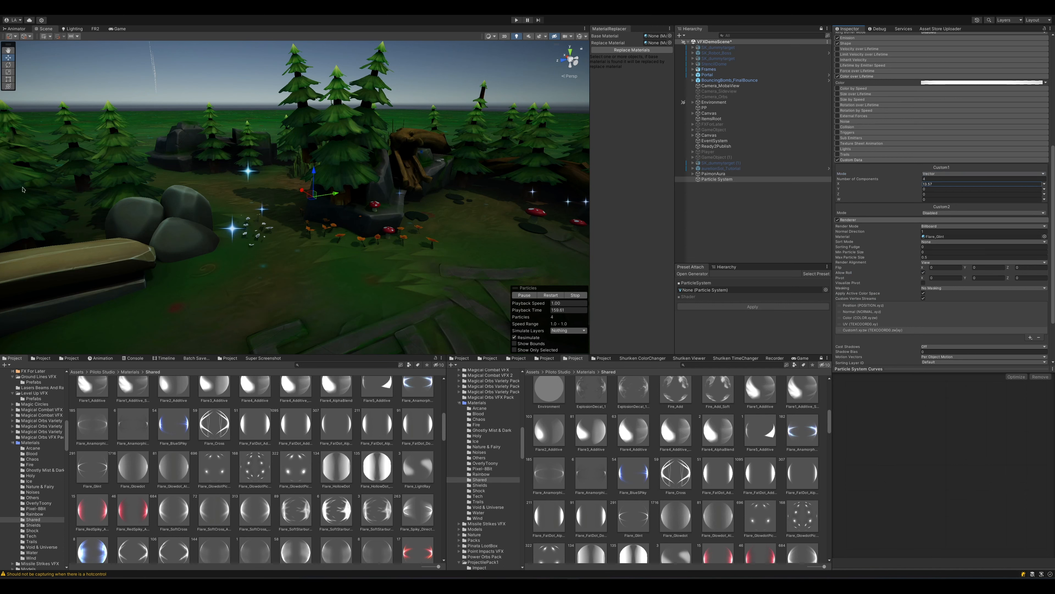
pyautogui.moveTo(247, 175); pyautogui.dragTo(428, 199)
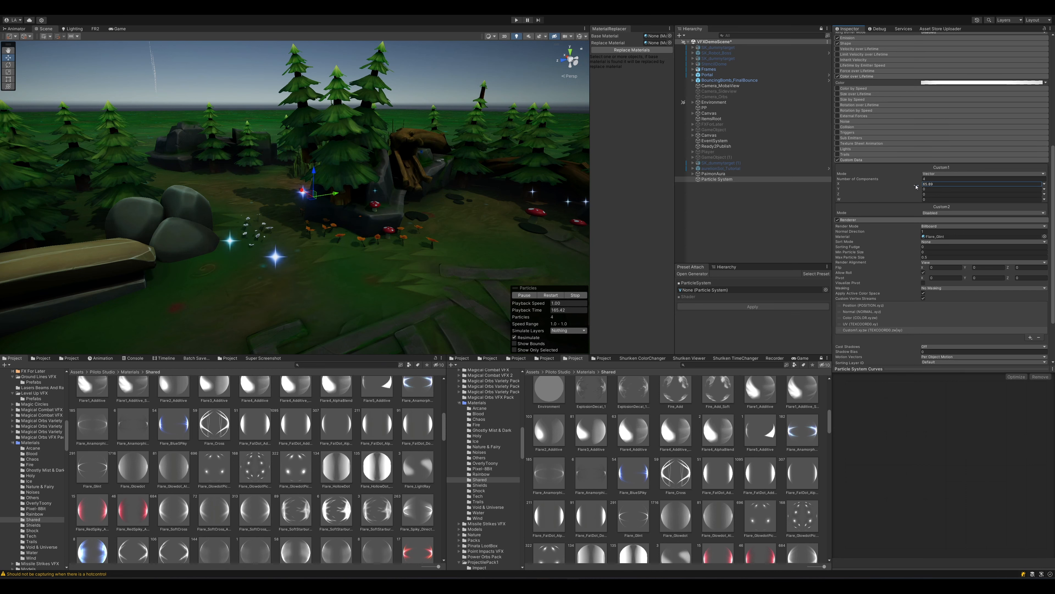
pyautogui.rightClick(843, 183)
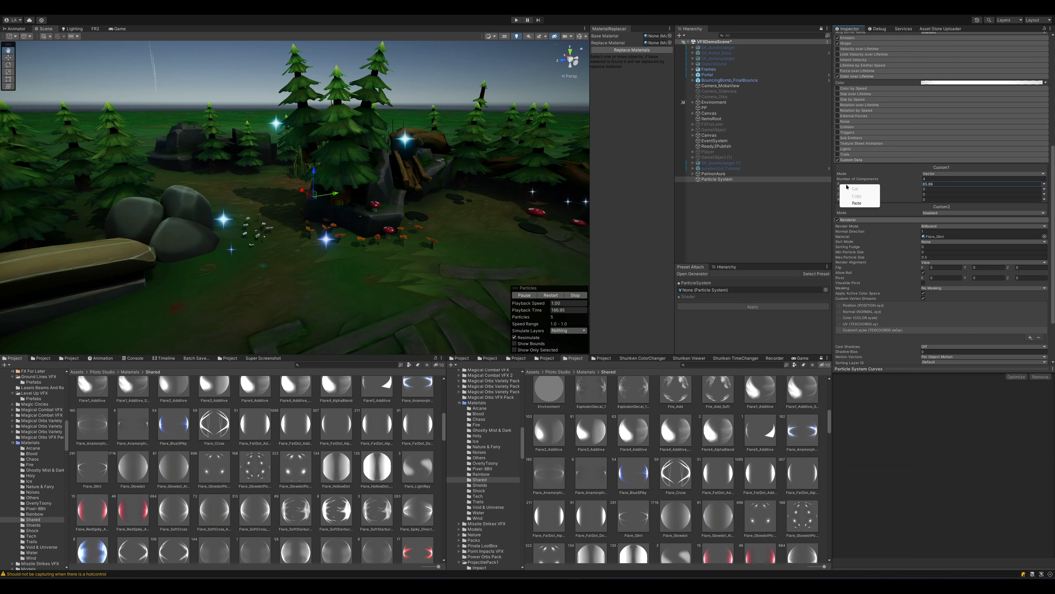
pyautogui.click(843, 183)
pyautogui.doubleClick(839, 185)
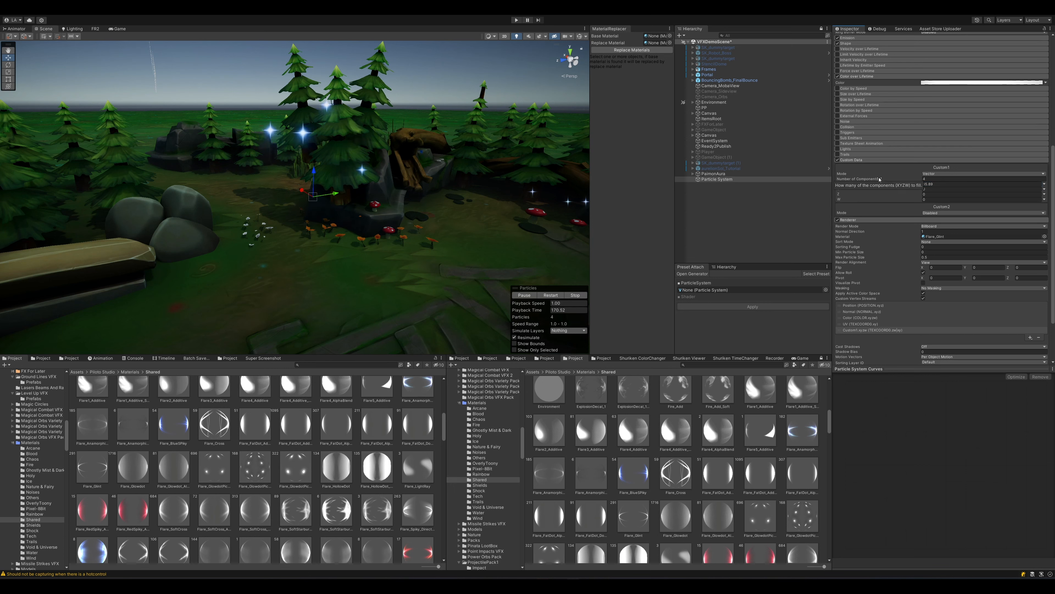
pyautogui.write('Intensity')
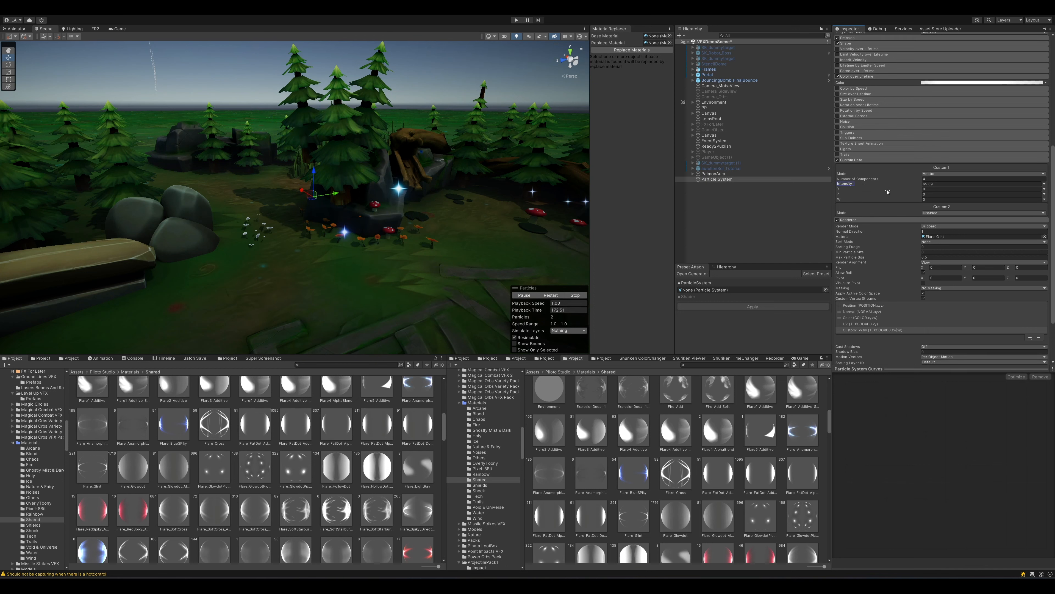
# Step: Make the Custom1 Intensity random between two constants, 4 and 9
pyautogui.click(913, 190)
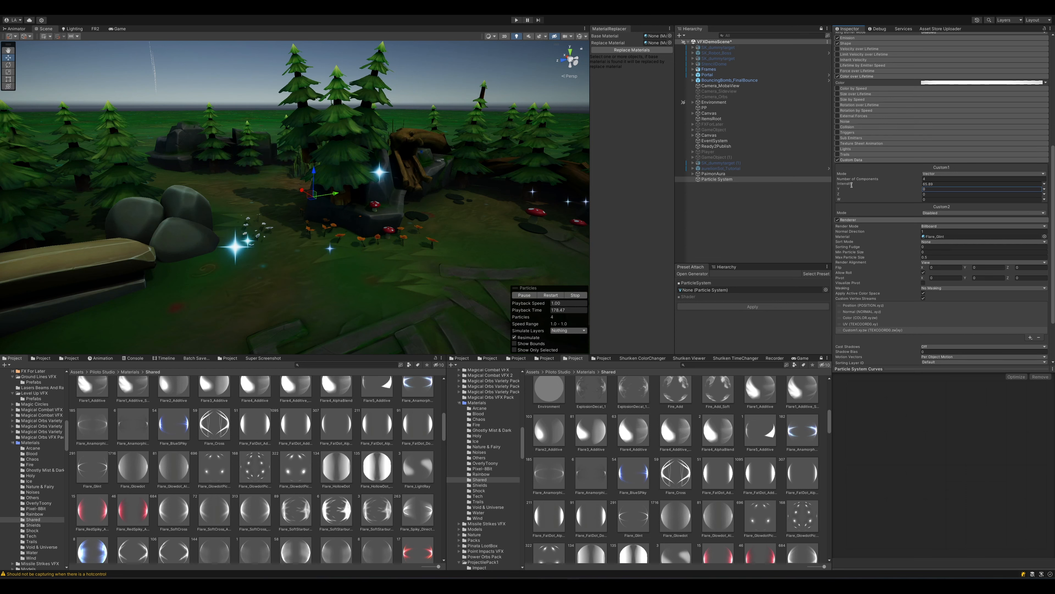
pyautogui.moveTo(864, 185); pyautogui.dragTo(399, 213)
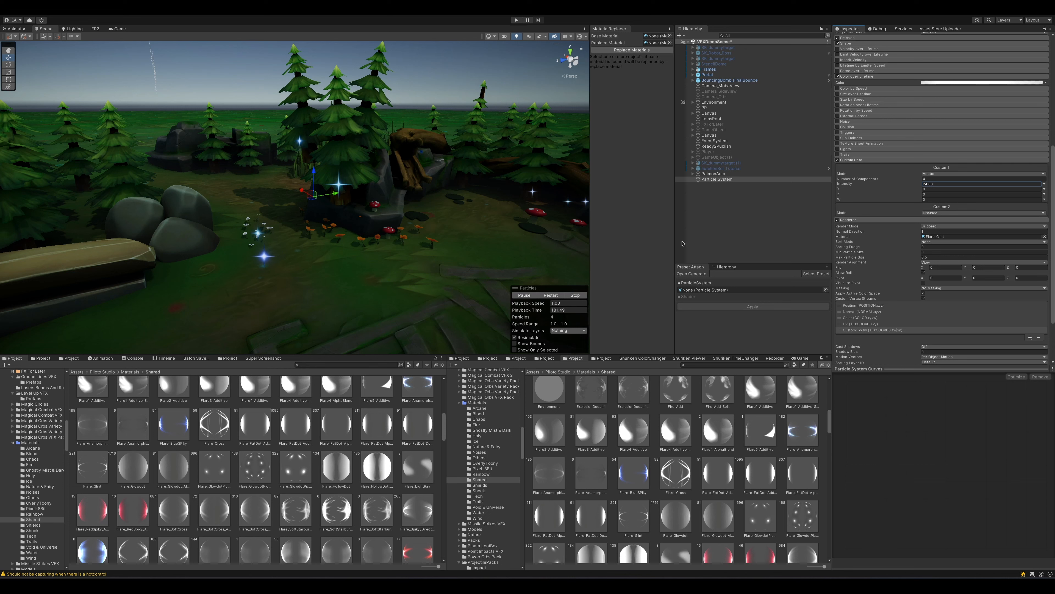
pyautogui.click(1044, 184)
pyautogui.click(1014, 204)
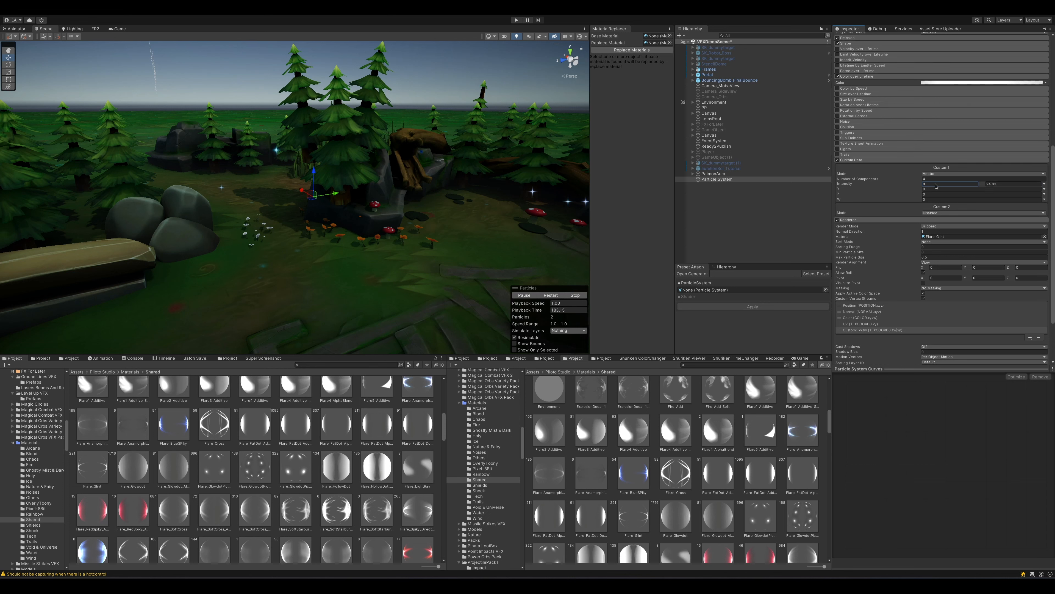
pyautogui.write('4')
pyautogui.press('Tab')
pyautogui.write('9')
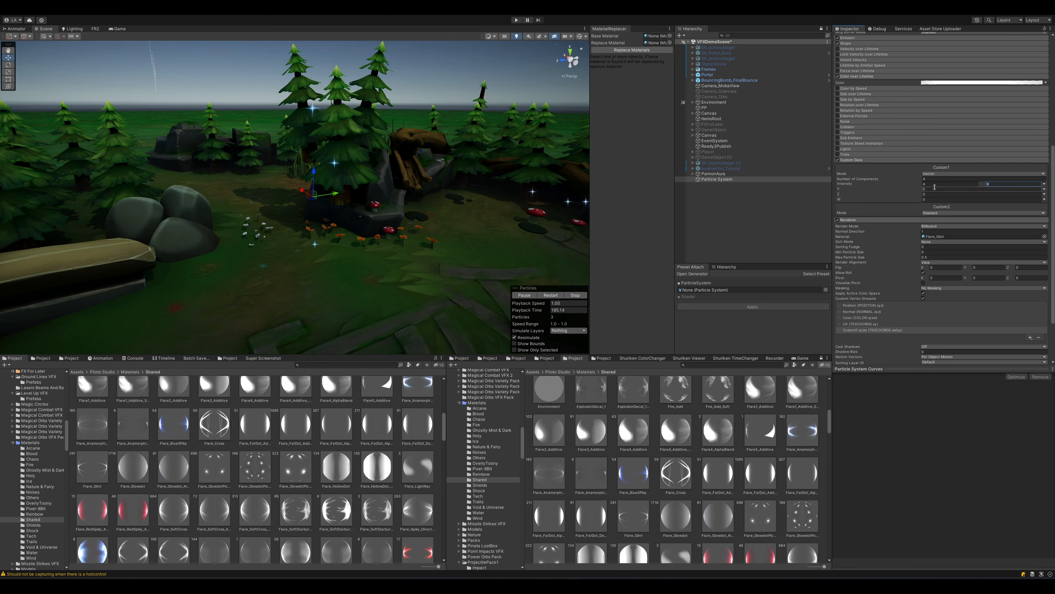
# Step: Examine the glints' varying brightness in the scene from different angles and distances
pyautogui.rightClick(420, 187)
pyautogui.moveTo(420, 188); pyautogui.dragTo(278, 238, button='right')
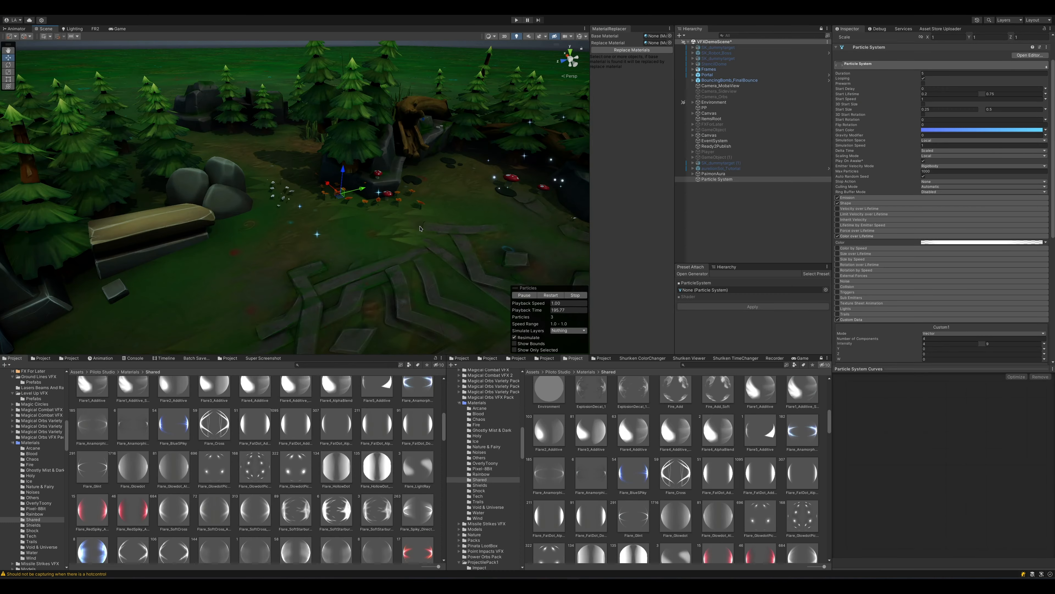
pyautogui.scroll(5, 251, 218)
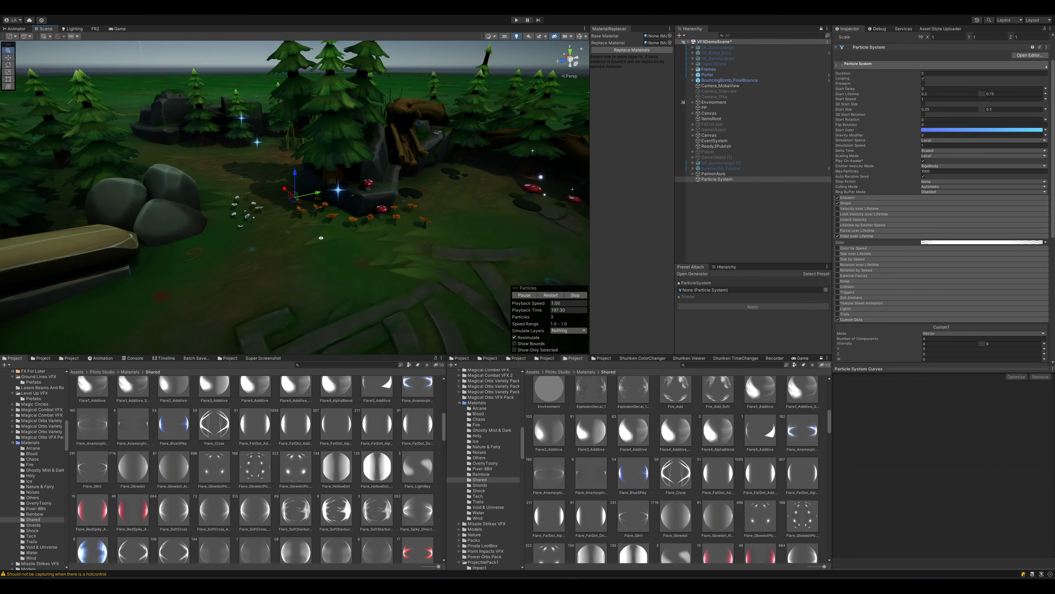
pyautogui.keyDown('alt'); pyautogui.moveTo(252, 218); pyautogui.dragTo(257, 202, button='right'); pyautogui.keyUp('alt')
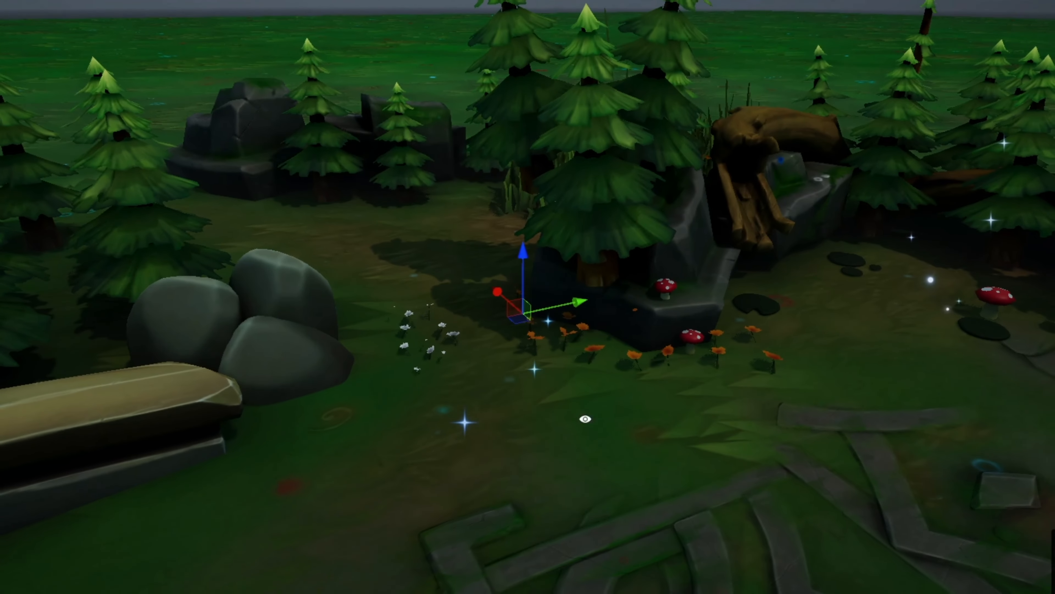
pyautogui.keyDown('alt'); pyautogui.moveTo(320, 241); pyautogui.dragTo(200, 211); pyautogui.keyUp('alt')
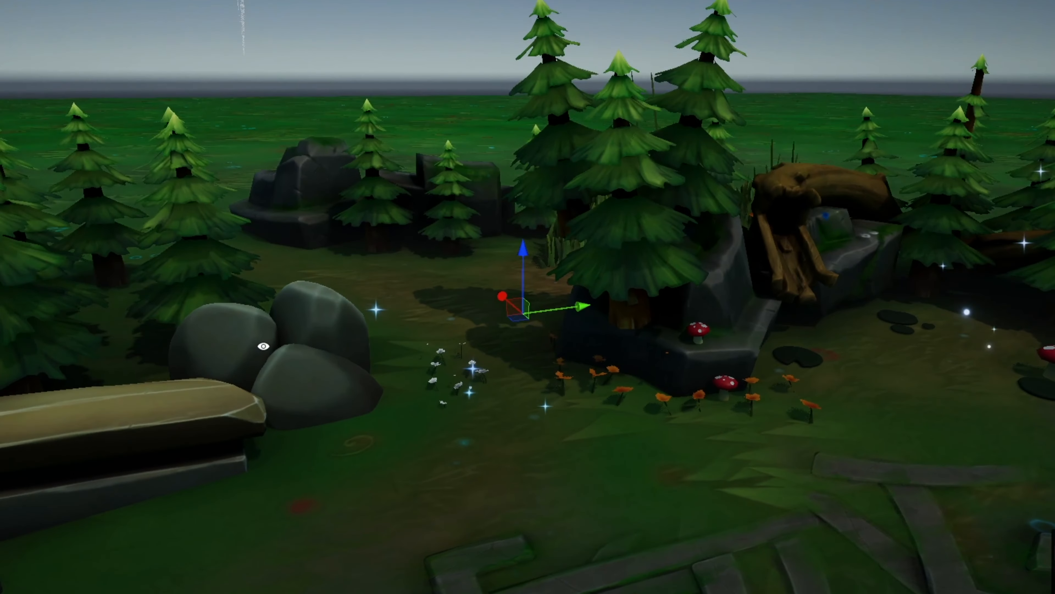
pyautogui.keyDown('alt'); pyautogui.scroll(3, 293, 348); pyautogui.keyUp('alt')
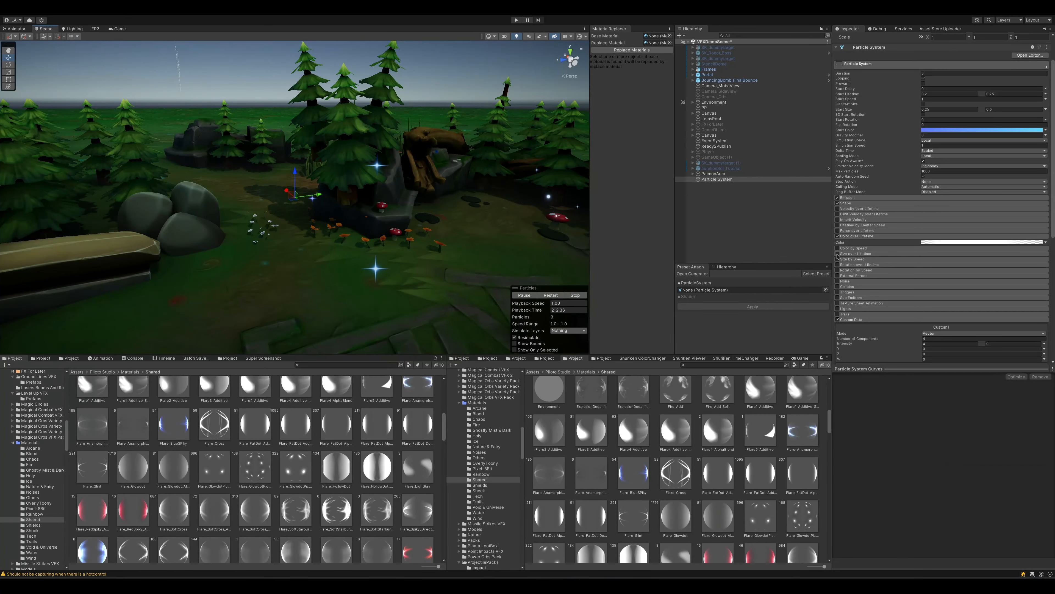
# Step: Enable Size over Lifetime and give it a straight descending size curve
pyautogui.click(838, 254)
pyautogui.click(856, 254)
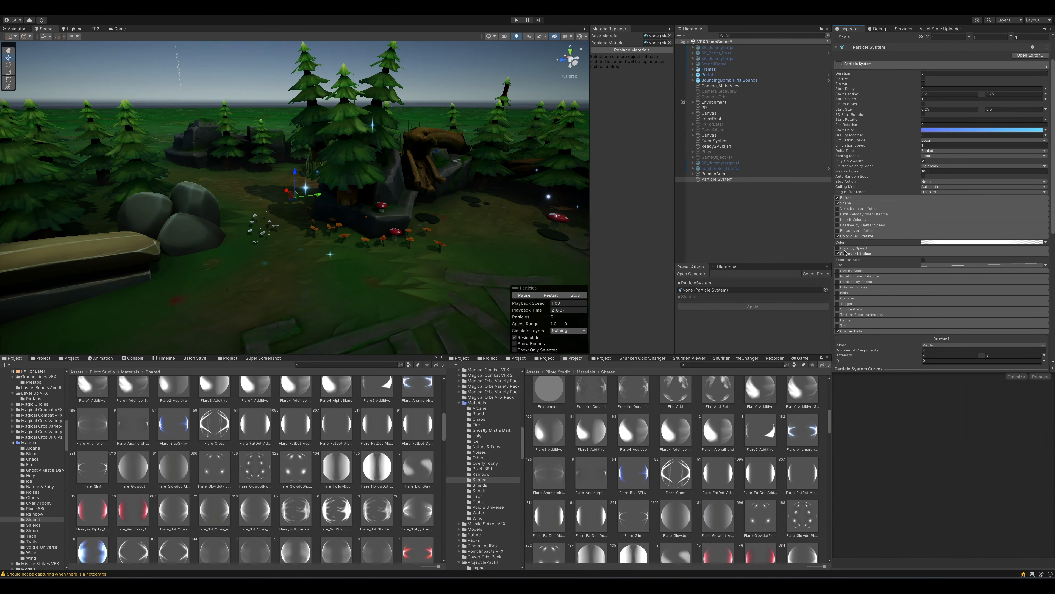
pyautogui.click(861, 270)
pyautogui.click(956, 265)
pyautogui.moveTo(923, 369); pyautogui.dragTo(922, 558)
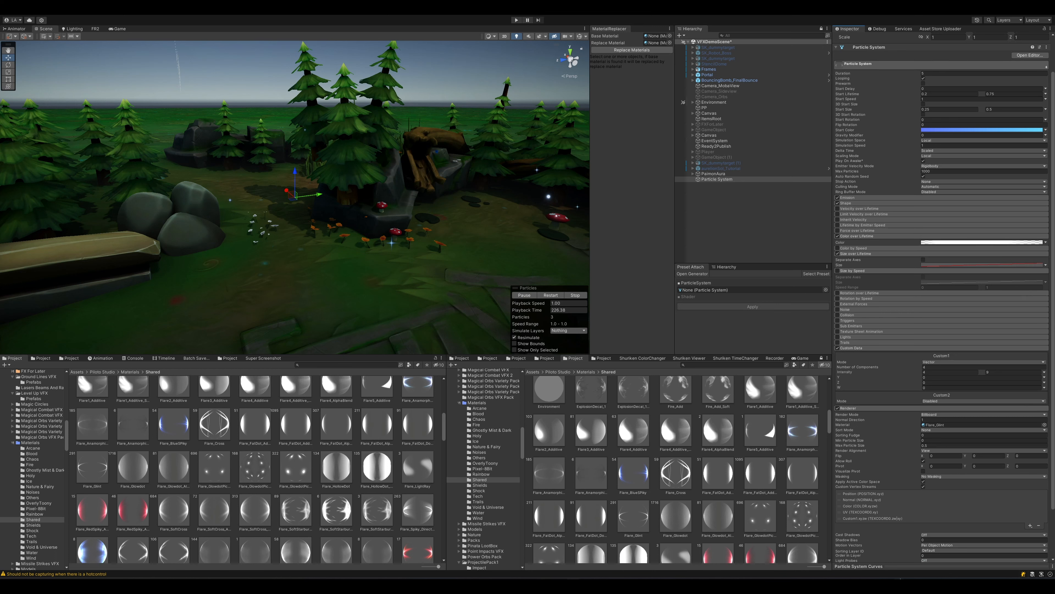
pyautogui.moveTo(894, 566); pyautogui.dragTo(894, 349)
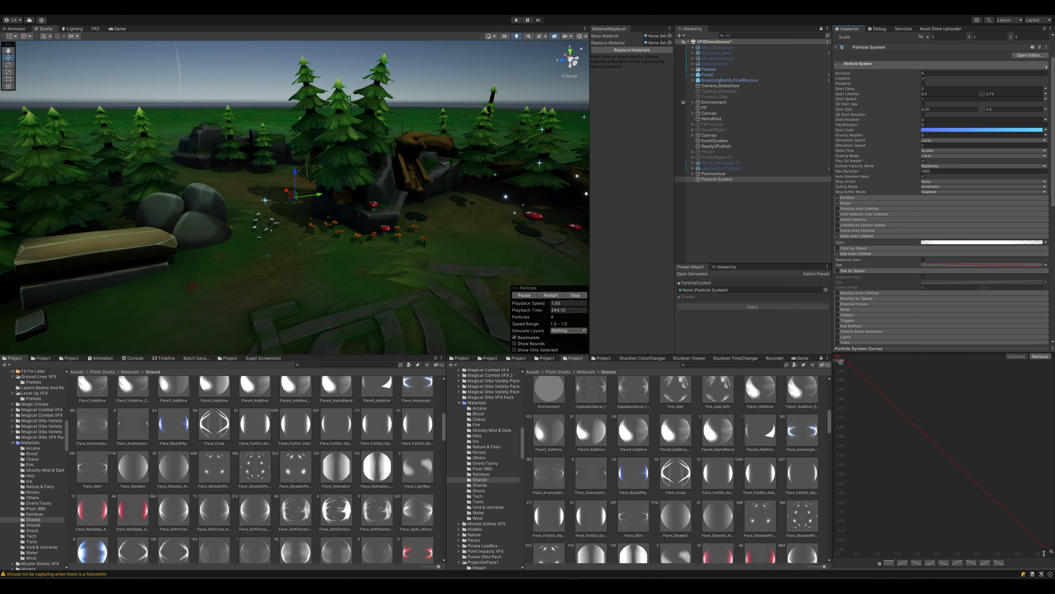
# Step: Raise the end key of the Size over Lifetime curve slightly above zero and collapse the size modules
pyautogui.moveTo(1047, 553); pyautogui.dragTo(1047, 517)
pyautogui.scroll(2, 398, 235)
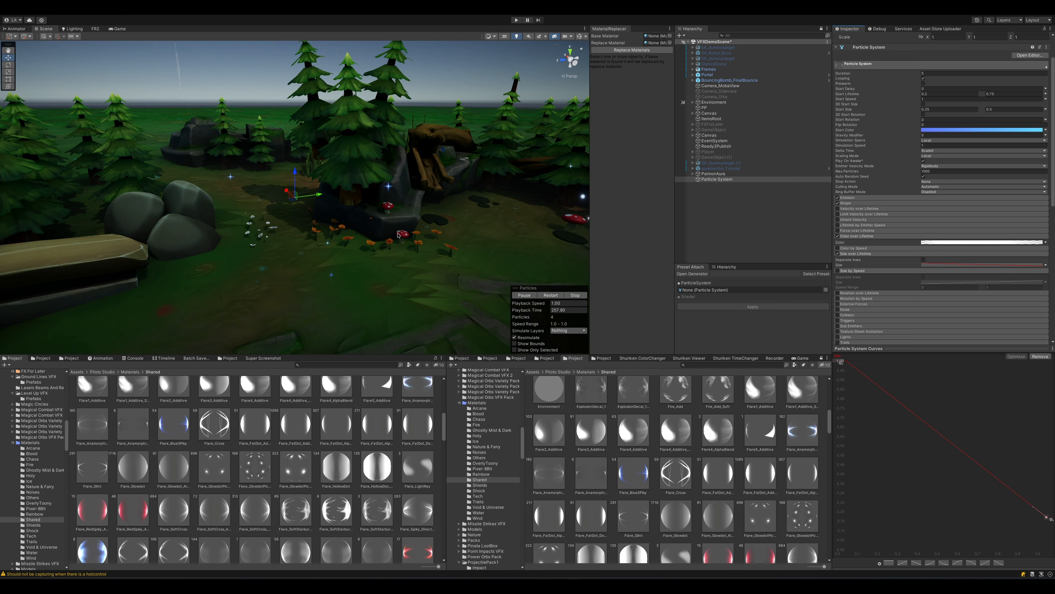
pyautogui.click(883, 253)
pyautogui.click(883, 258)
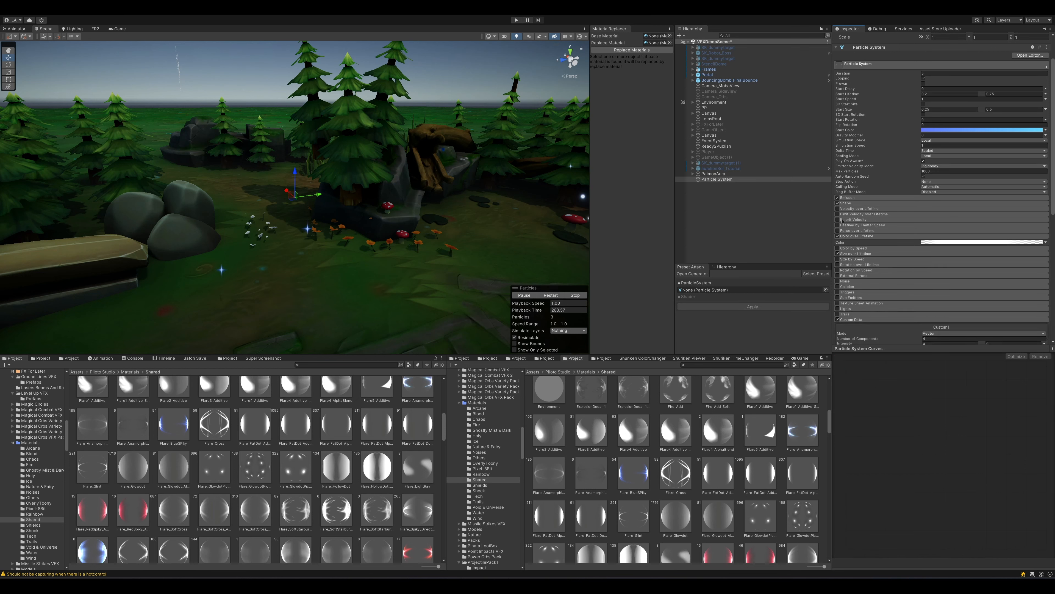
# Step: Enable Limit Velocity over Lifetime on the Particle System and check the same module's settings on PaimonAura
pyautogui.click(840, 214)
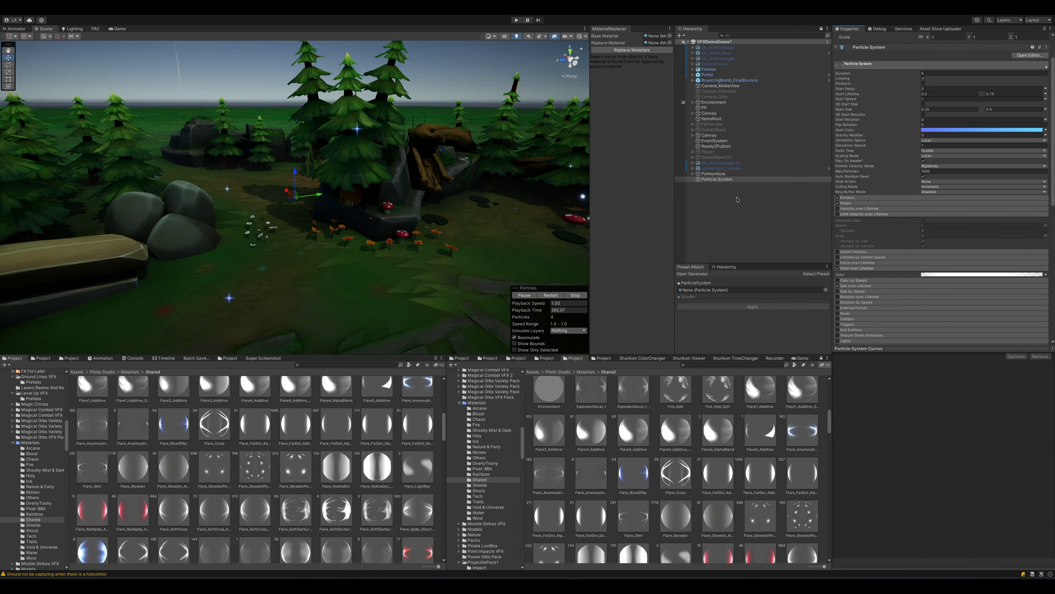
pyautogui.click(837, 214)
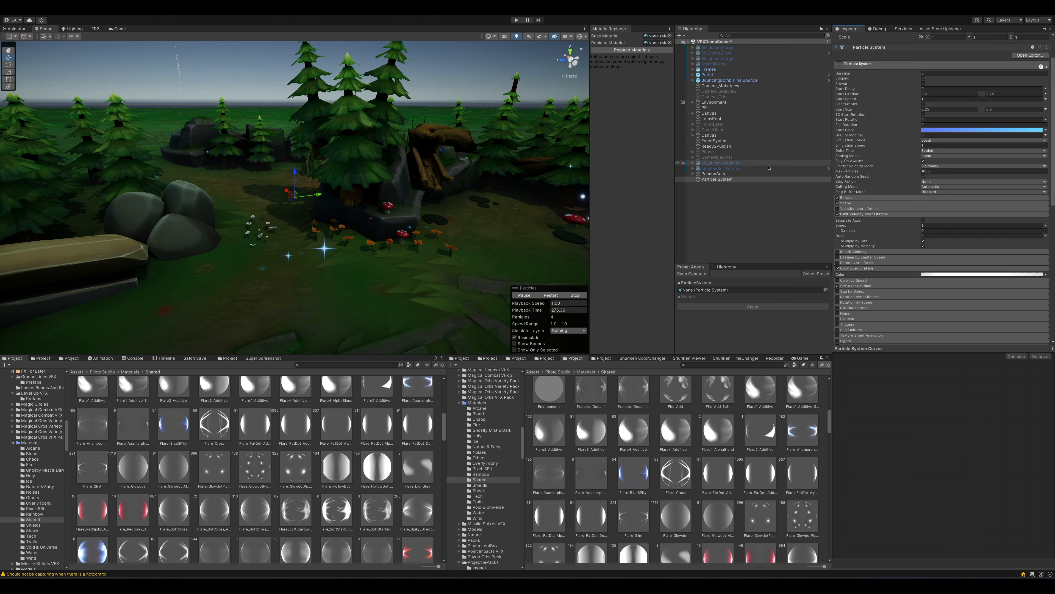
pyautogui.click(714, 174)
pyautogui.click(864, 213)
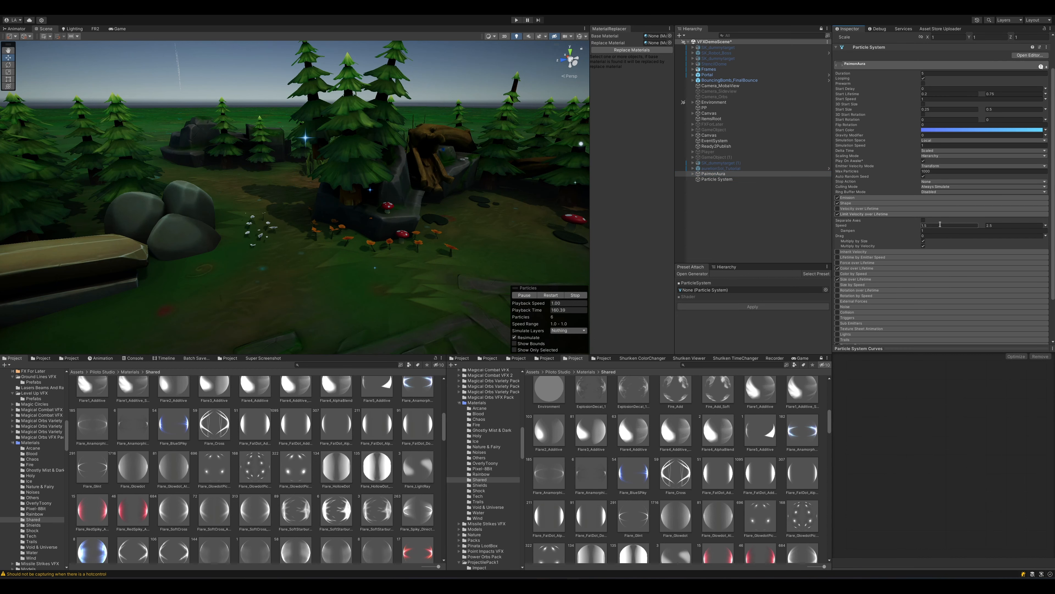
pyautogui.click(861, 227)
# Step: Set the Particle System's Limit Velocity over Lifetime speed to random between 1.5 and 2.5, and compare it with PaimonAura
pyautogui.click(719, 179)
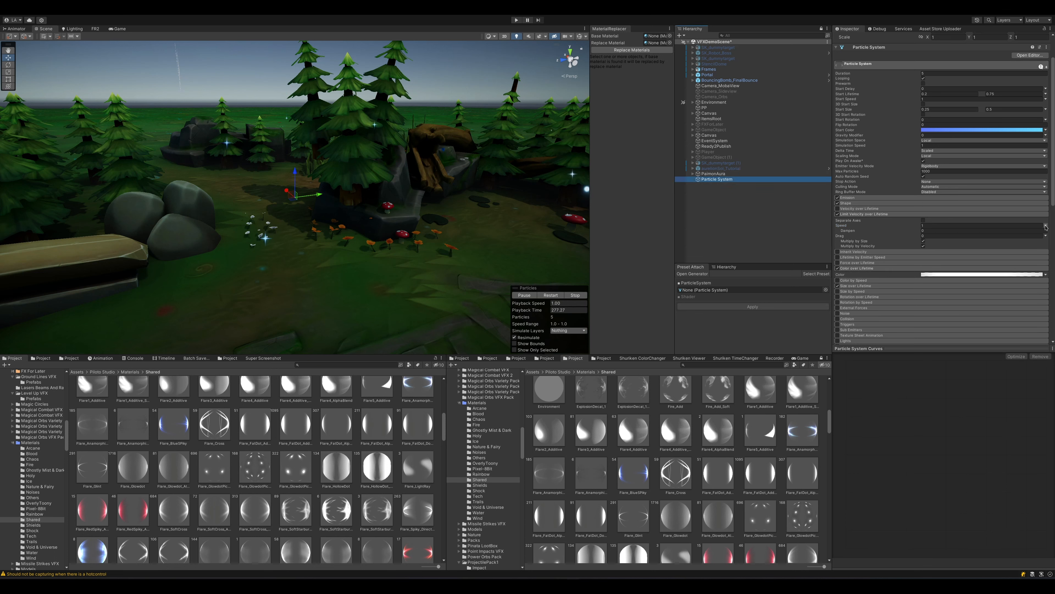
pyautogui.click(1045, 225)
pyautogui.click(1007, 247)
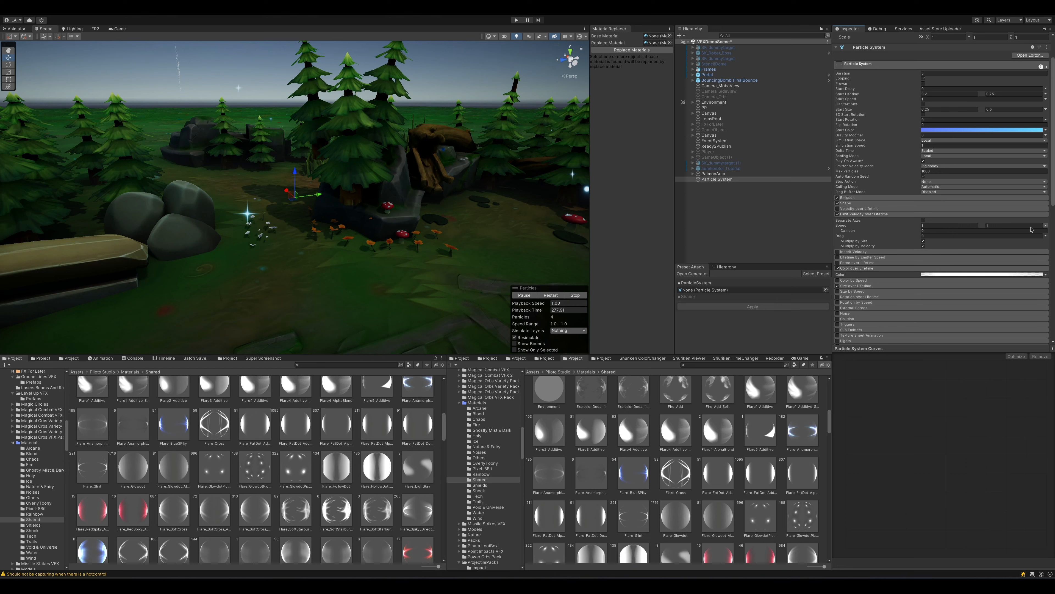
pyautogui.write('1.5')
pyautogui.press('Tab')
pyautogui.write('2.65')
pyautogui.press('BackSpace')
pyautogui.press('BackSpace')
pyautogui.write('4')
pyautogui.press('Tab')
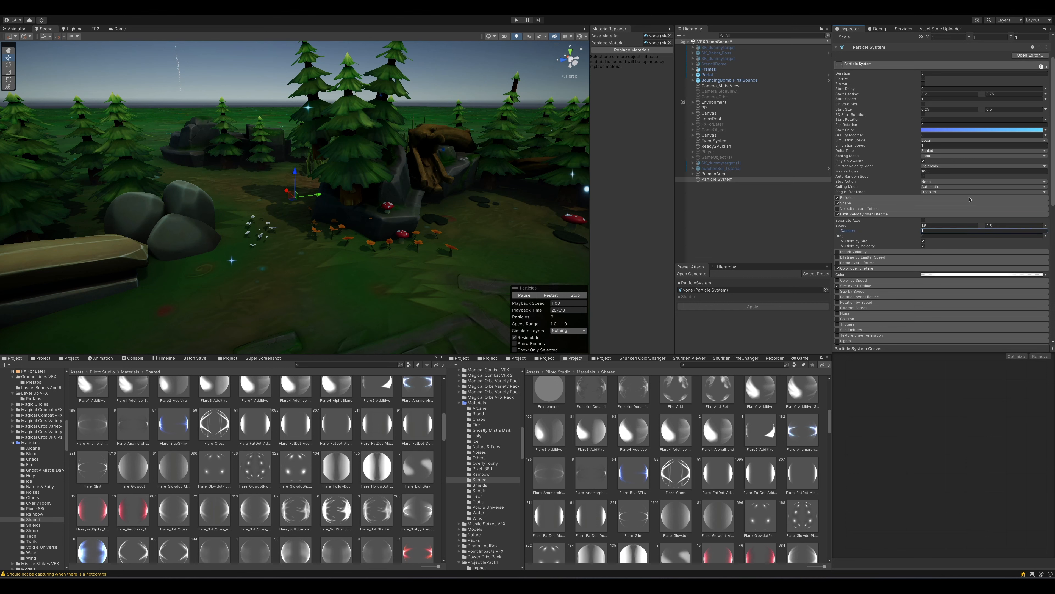
pyautogui.click(713, 173)
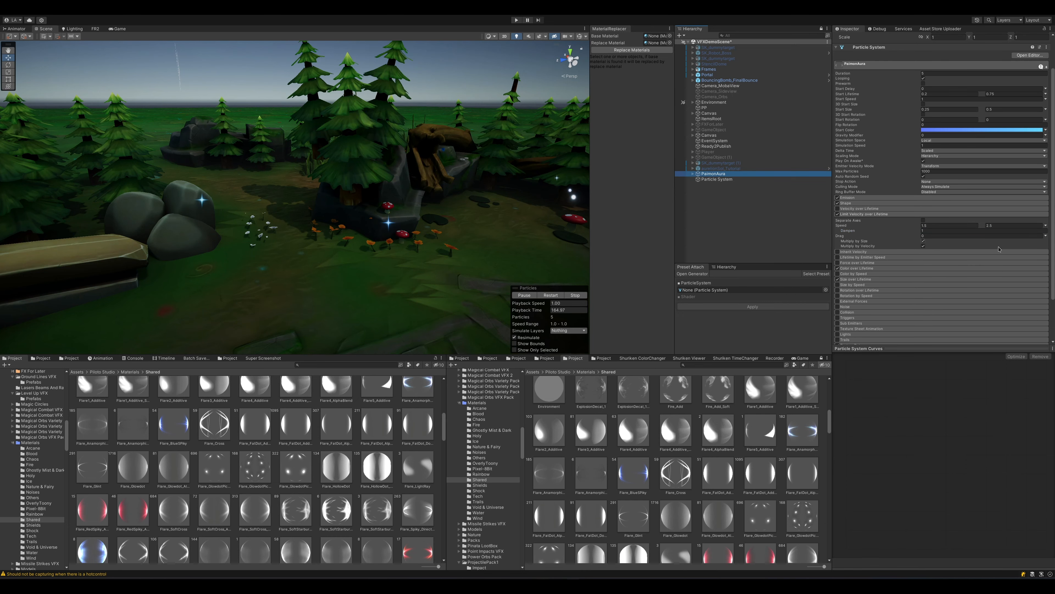
pyautogui.click(748, 179)
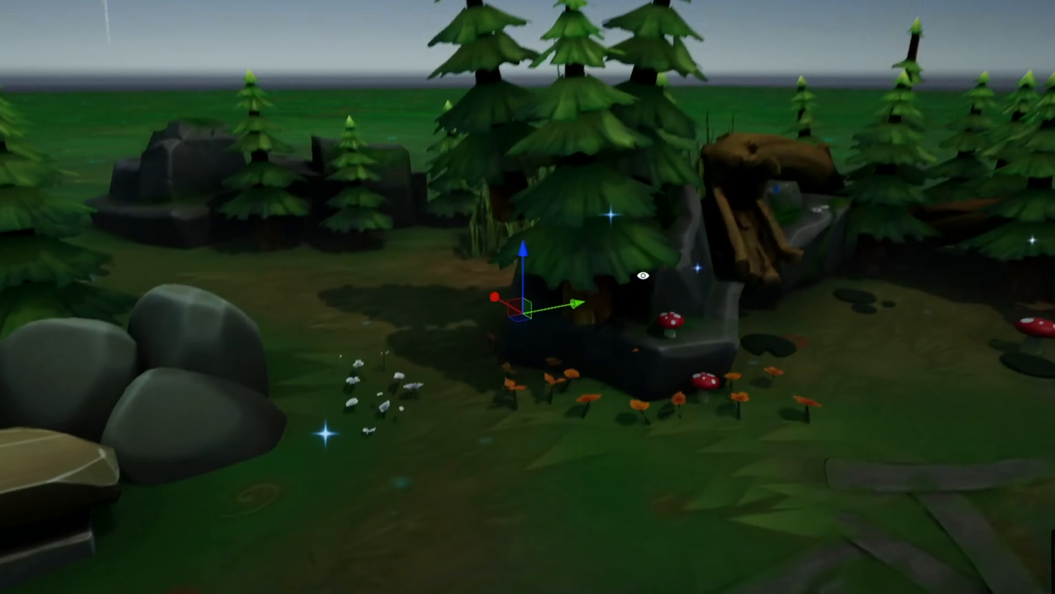
# Step: Examine the glint particles in the scene from different angles and check the Emission module's Rate over Time
pyautogui.keyDown('alt'); pyautogui.moveTo(643, 275); pyautogui.dragTo(586, 370); pyautogui.keyUp('alt')
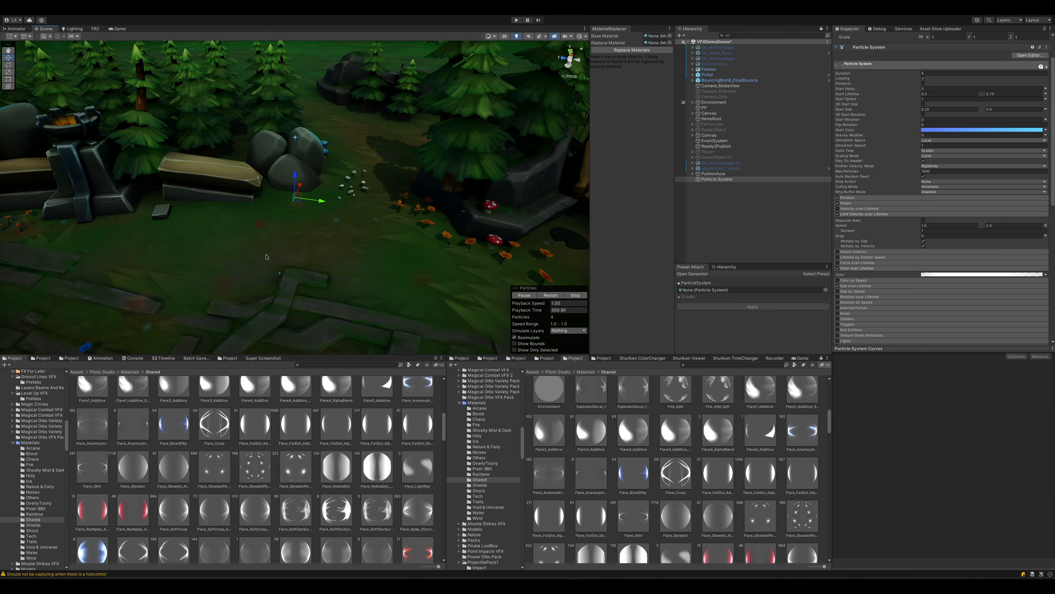
pyautogui.keyDown('alt'); pyautogui.moveTo(465, 162); pyautogui.dragTo(586, 183); pyautogui.keyUp('alt')
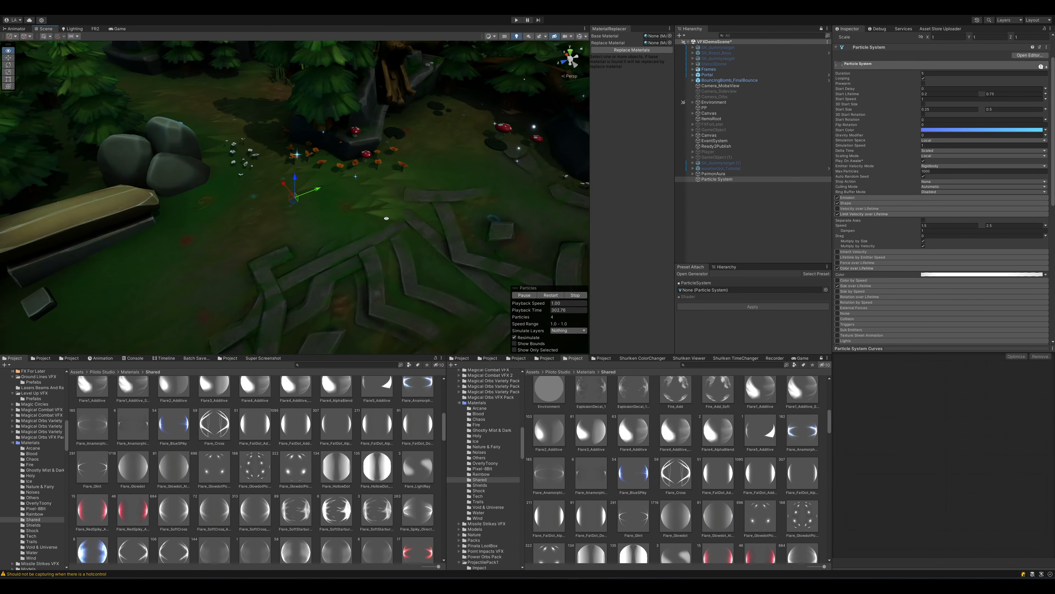
pyautogui.click(855, 198)
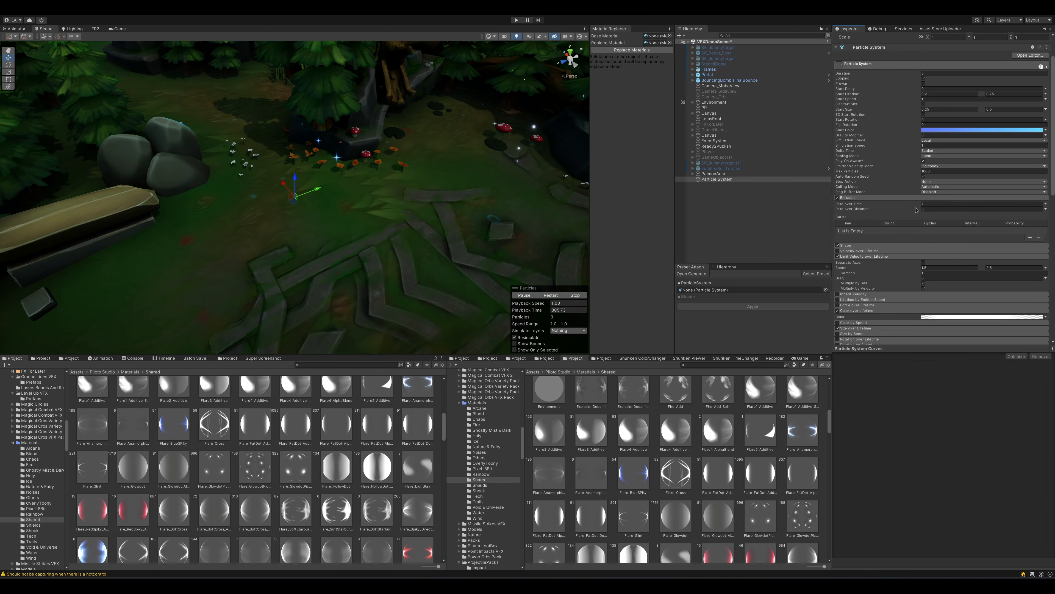
pyautogui.click(934, 204)
pyautogui.click(855, 198)
pyautogui.keyDown('alt'); pyautogui.moveTo(534, 266); pyautogui.dragTo(506, 220); pyautogui.keyUp('alt')
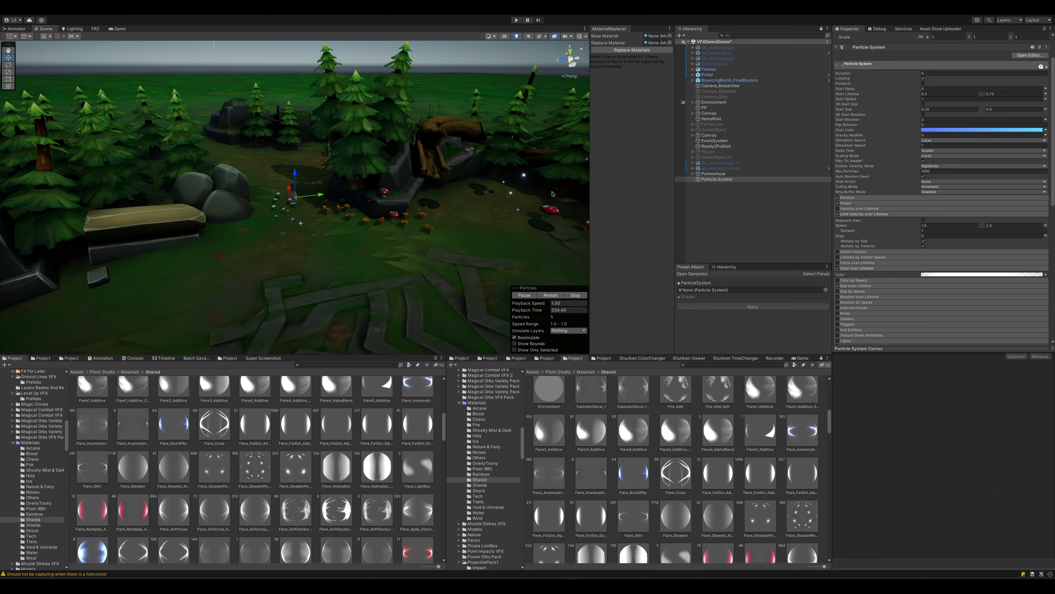
# Step: Rename the Particle System object as TutorialPaimon
pyautogui.click(719, 180)
pyautogui.write('Tutorial')
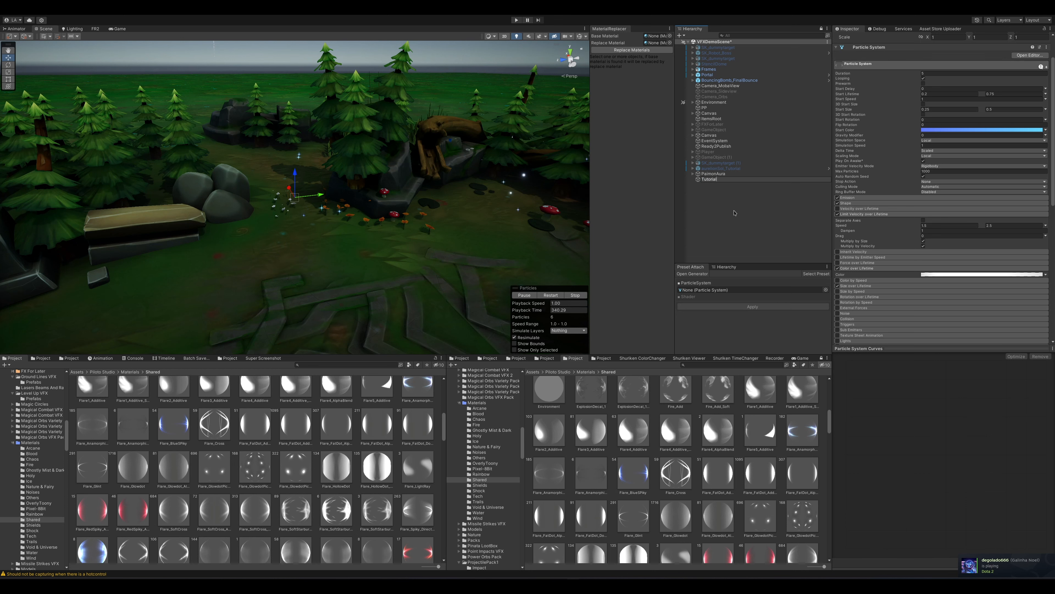
pyautogui.write('Paimon')
pyautogui.press('Return')
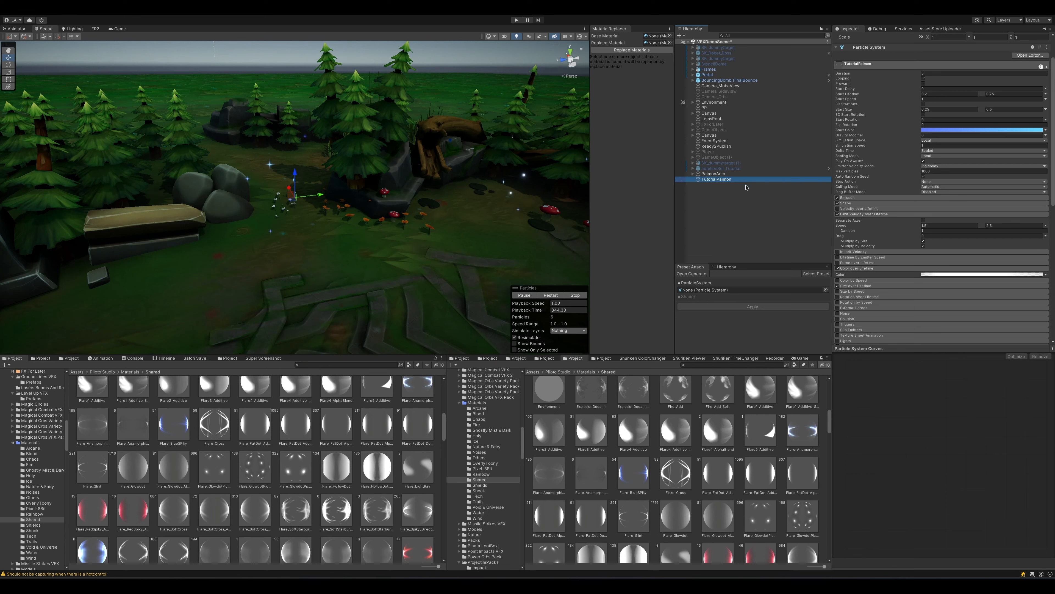
# Step: Duplicate TutorialPaimon as its child named Dots, and restrict the scene's particle preview to the selected system
pyautogui.hotkey('ctrl', 'd')
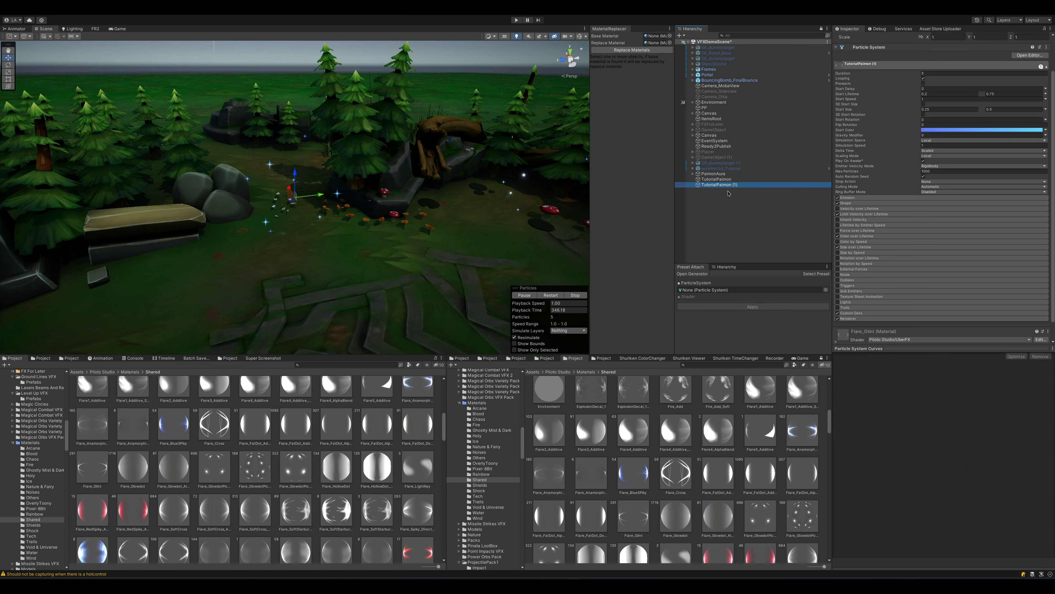
pyautogui.moveTo(725, 188); pyautogui.dragTo(719, 180)
pyautogui.press('F2')
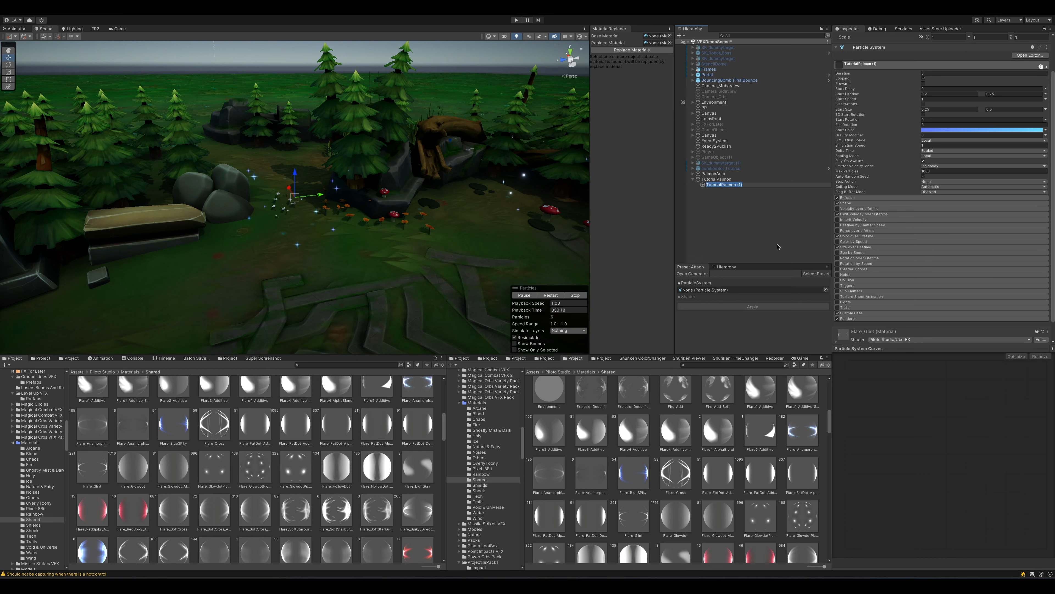
pyautogui.write('Dots')
pyautogui.press('Return')
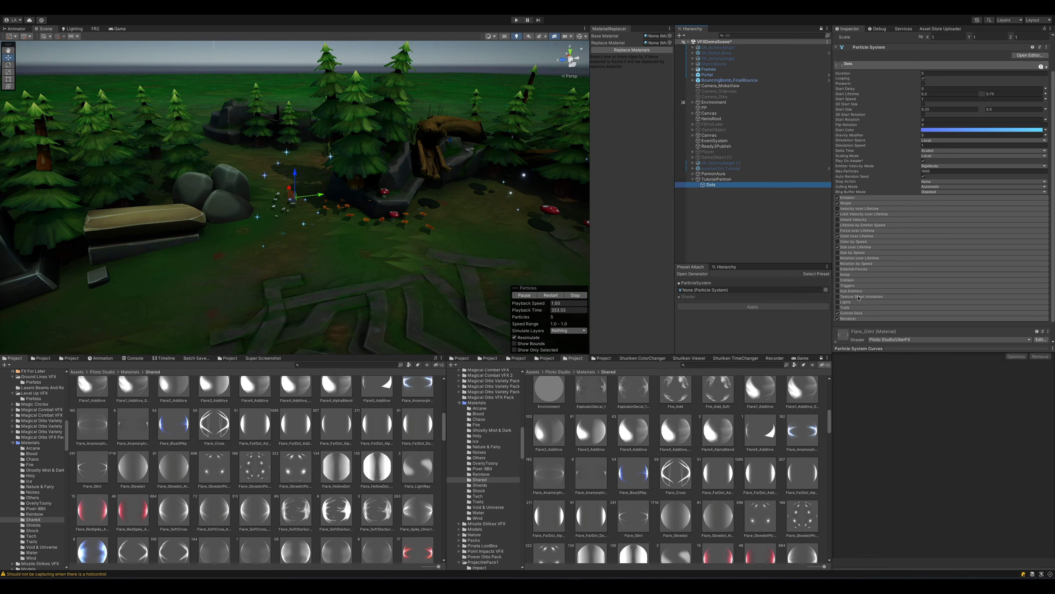
pyautogui.click(527, 350)
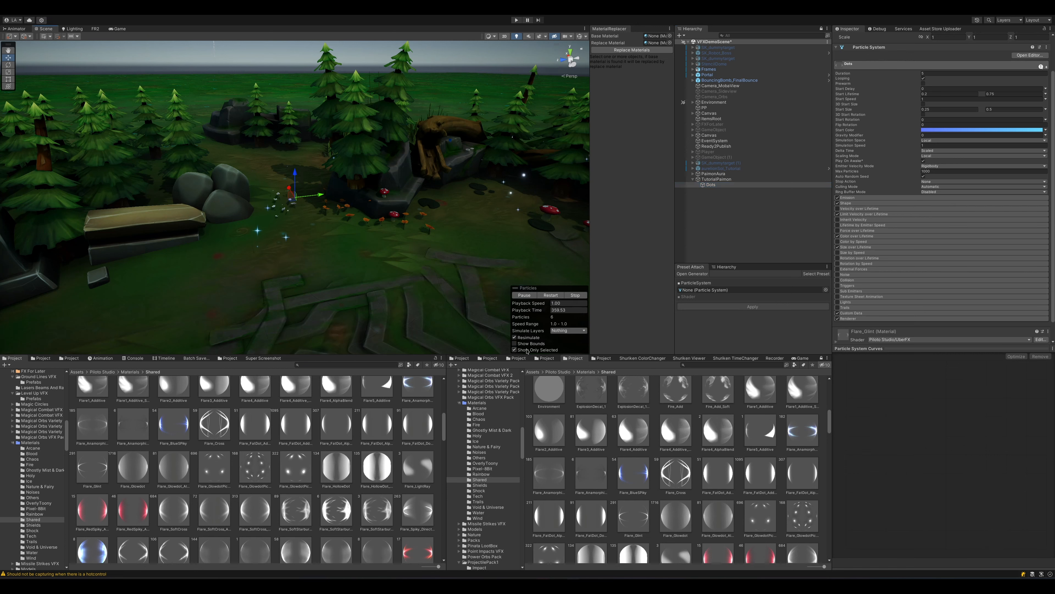
pyautogui.click(733, 186)
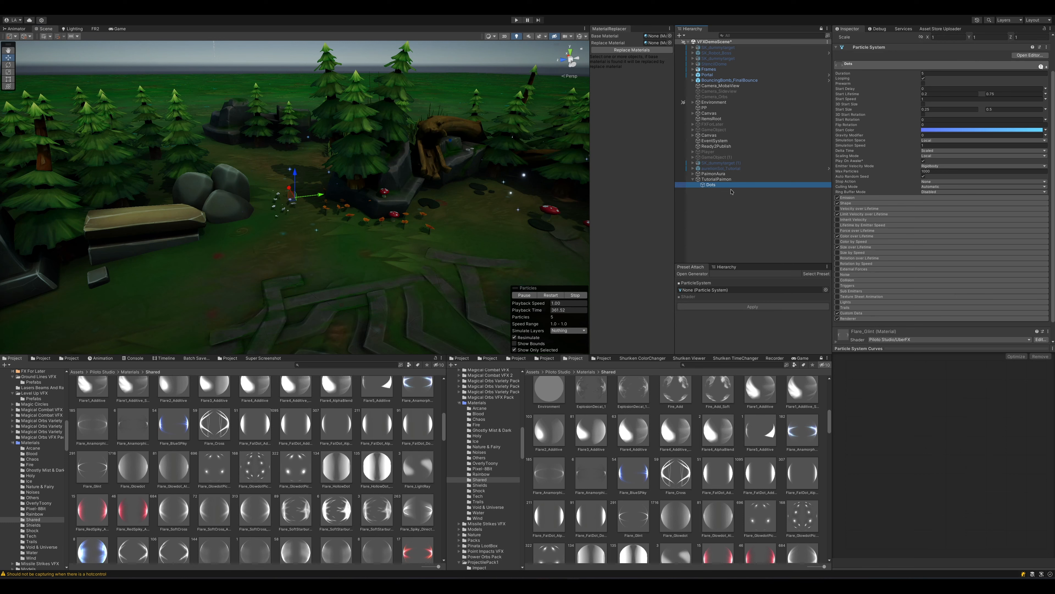
# Step: Assign the Flare_Fat Dot_Additive material to Dots, undoing the trial of Flare_Fat Dot_Double Side_Alpha, and preview its main texture
pyautogui.scroll(-2, 903, 269)
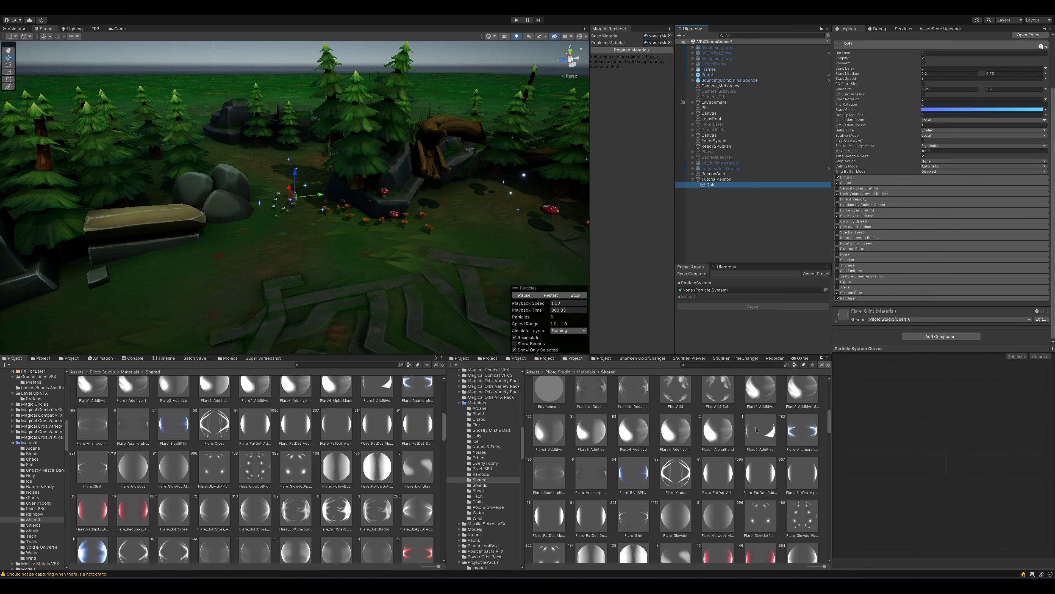
pyautogui.scroll(-10, 801, 384)
pyautogui.scroll(-5, 756, 476)
pyautogui.scroll(12, 558, 442)
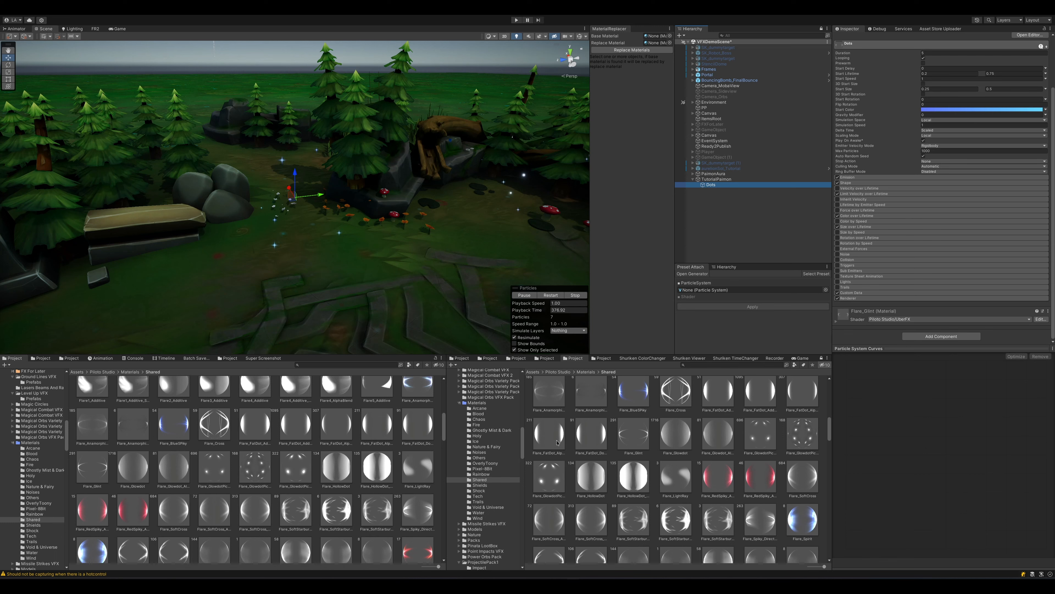
pyautogui.moveTo(595, 438); pyautogui.dragTo(867, 341)
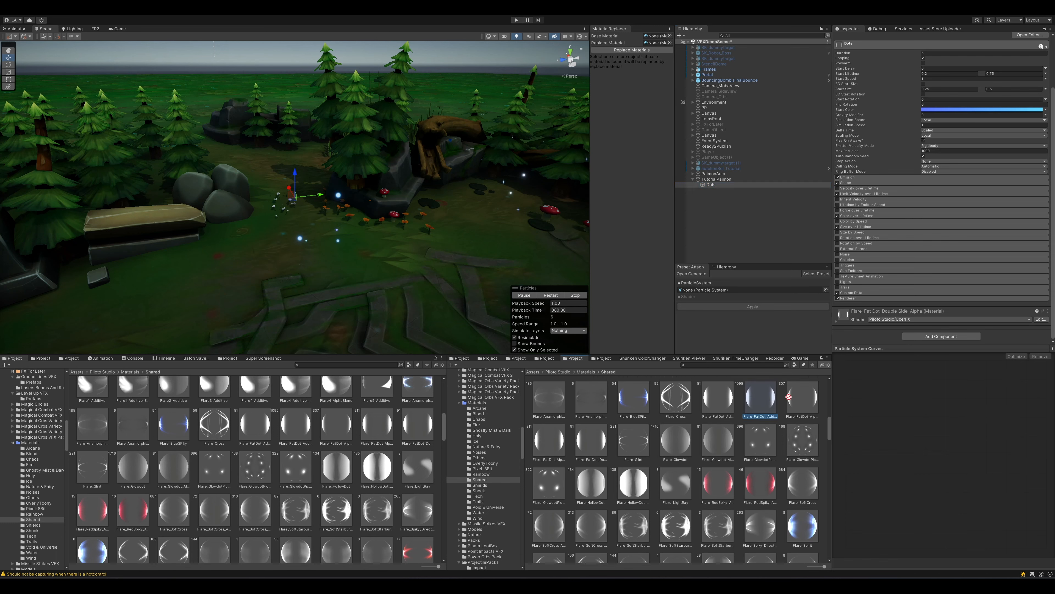
pyautogui.hotkey('ctrl', 'z')
pyautogui.hotkey('ctrl', 'z')
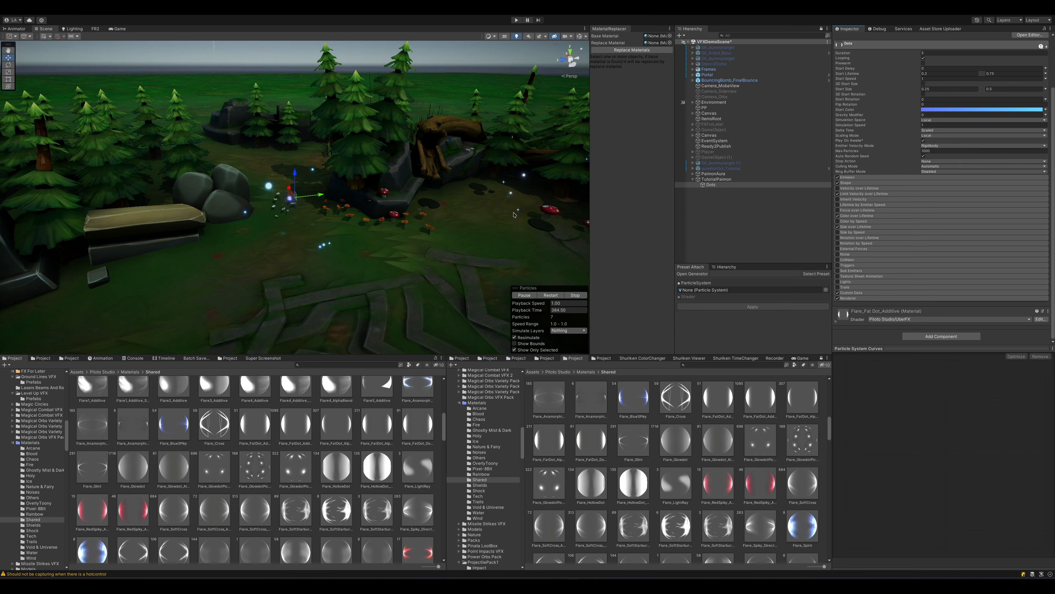
pyautogui.scroll(-10, 978, 212)
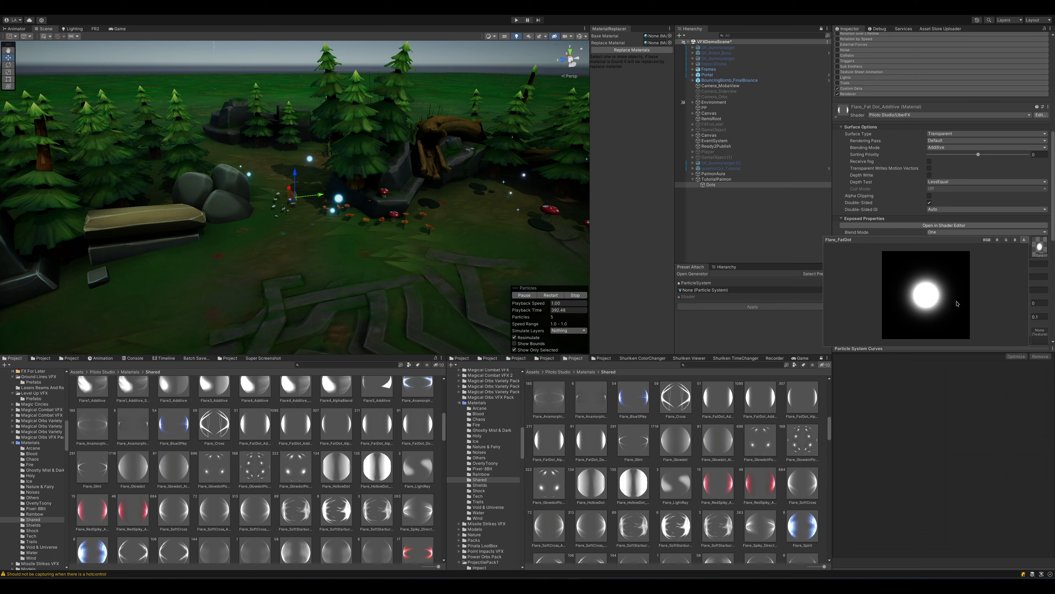
pyautogui.click(721, 185)
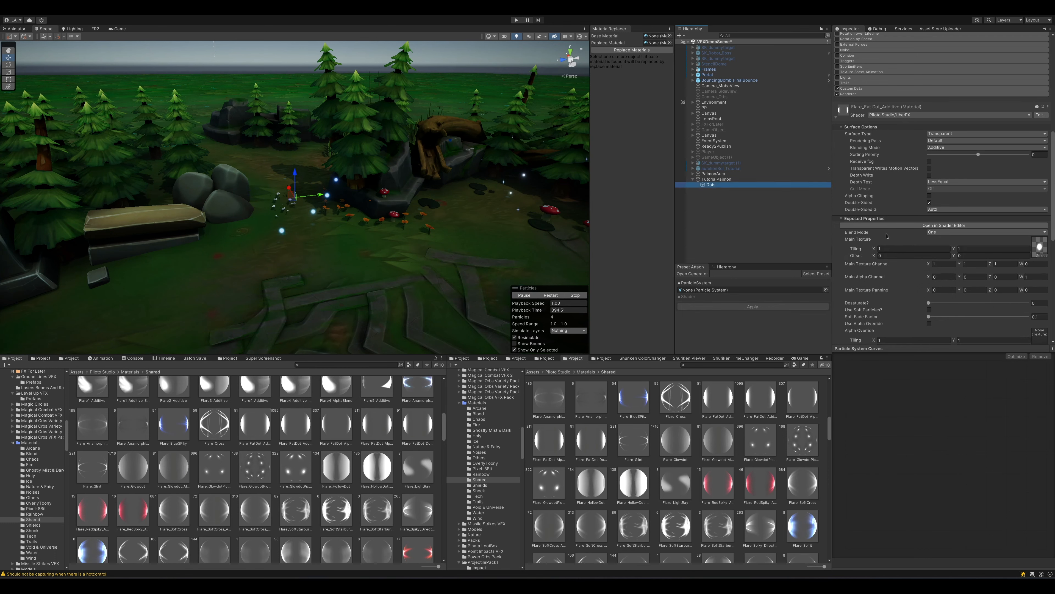
# Step: Halve both start size values of Dots to 0.125 and 0.25
pyautogui.click(945, 111)
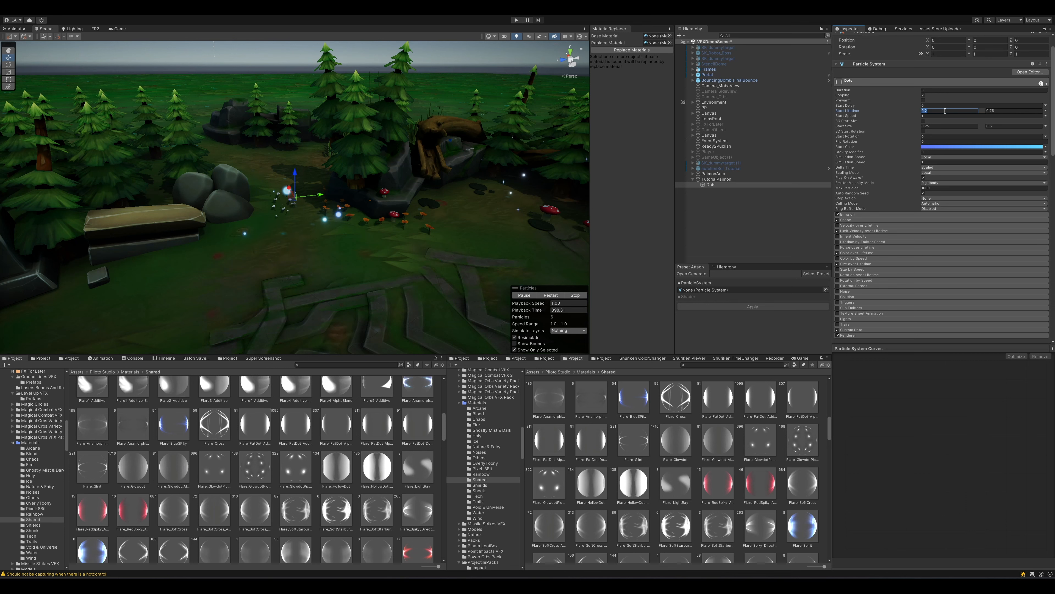
pyautogui.click(948, 125)
pyautogui.write('/2')
pyautogui.press('Tab')
pyautogui.write('/2')
pyautogui.press('Return')
pyautogui.scroll(1, 440, 194)
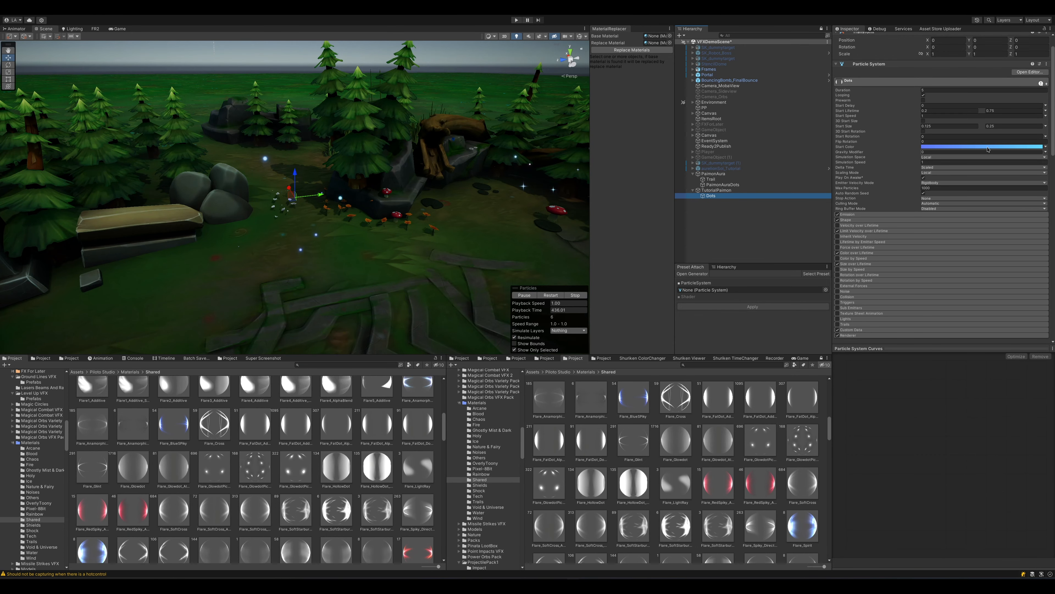
# Step: Set the start color of Dots to Random Between Two Colors, using a light pink-purple and a light blue
pyautogui.click(1048, 145)
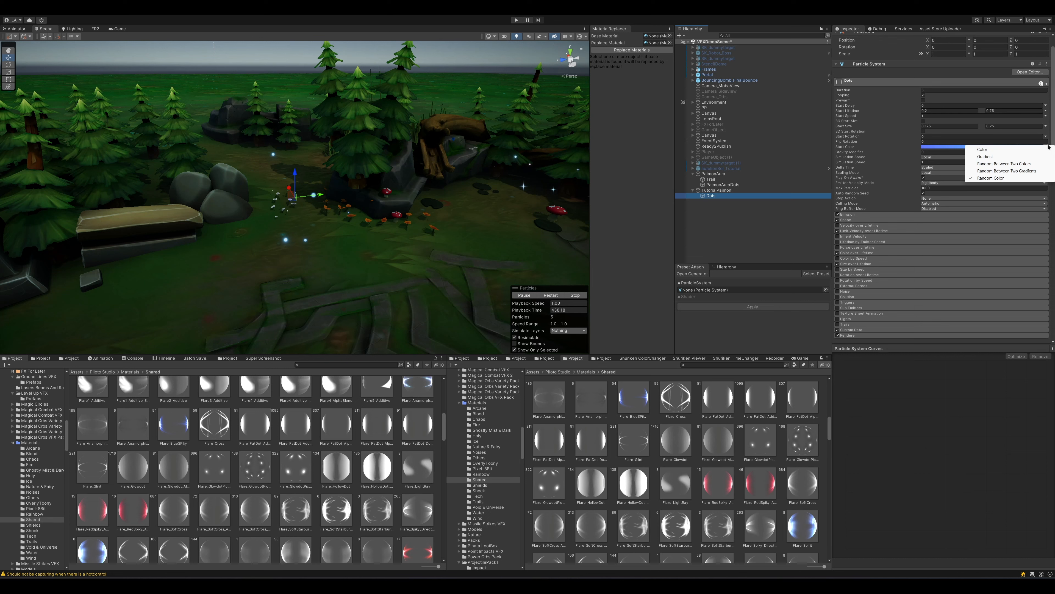
pyautogui.click(1000, 164)
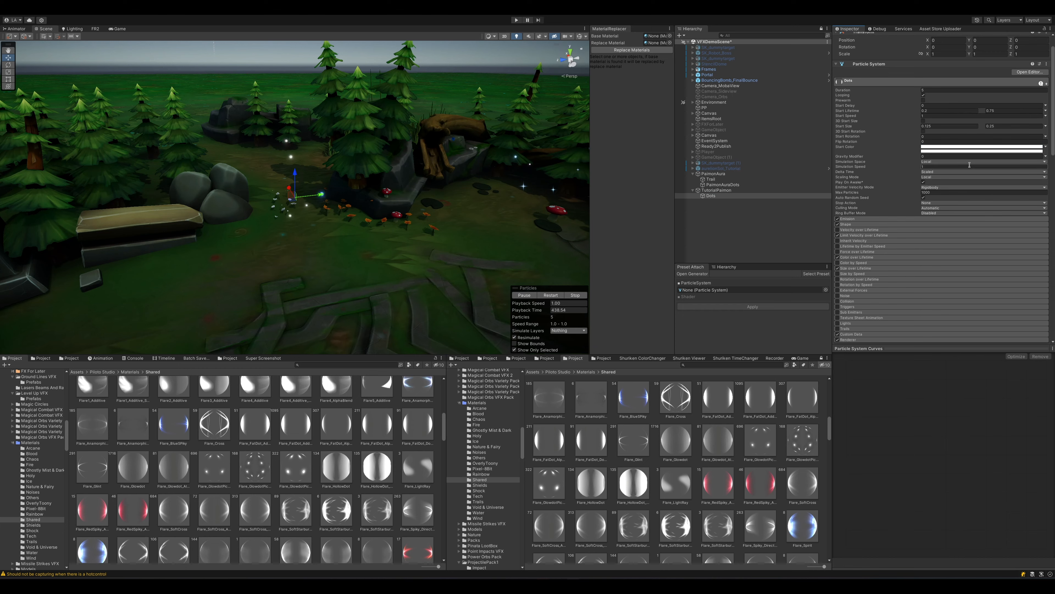
pyautogui.scroll(3, 508, 190)
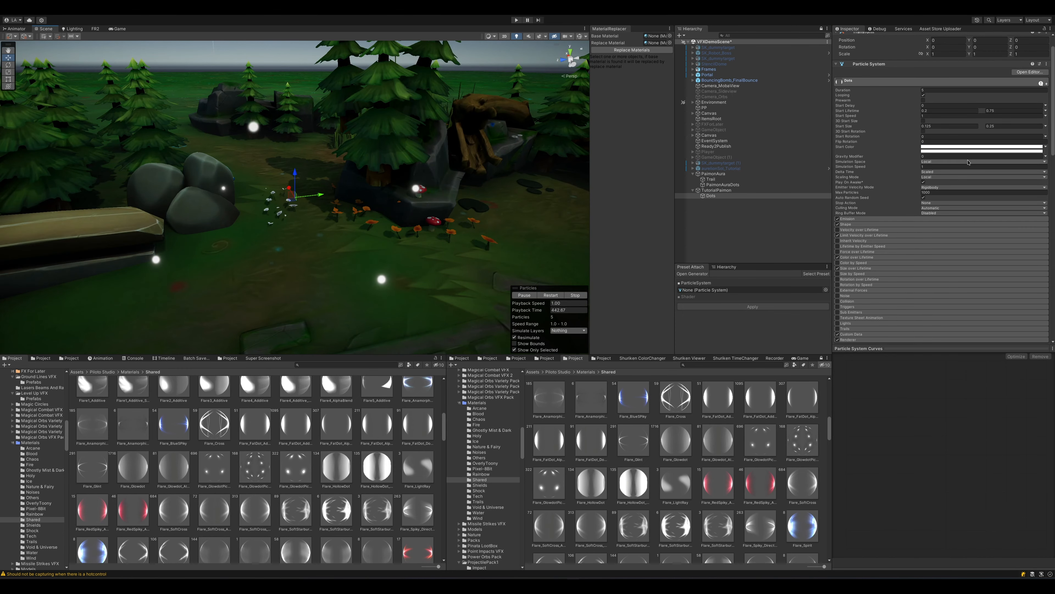
pyautogui.click(958, 146)
pyautogui.click(1010, 231)
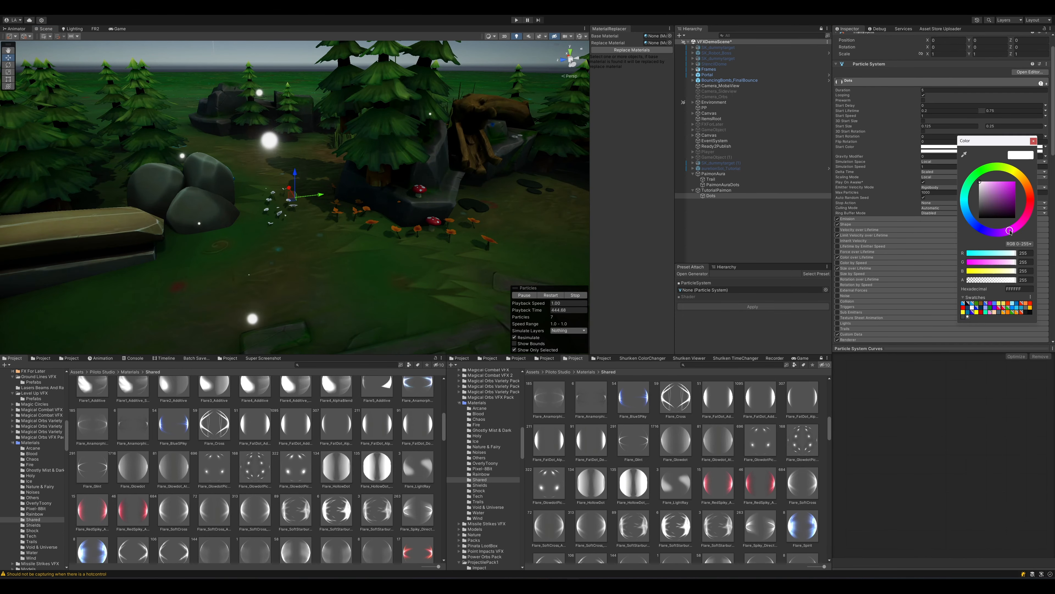
pyautogui.click(994, 184)
pyautogui.moveTo(994, 184); pyautogui.dragTo(995, 181)
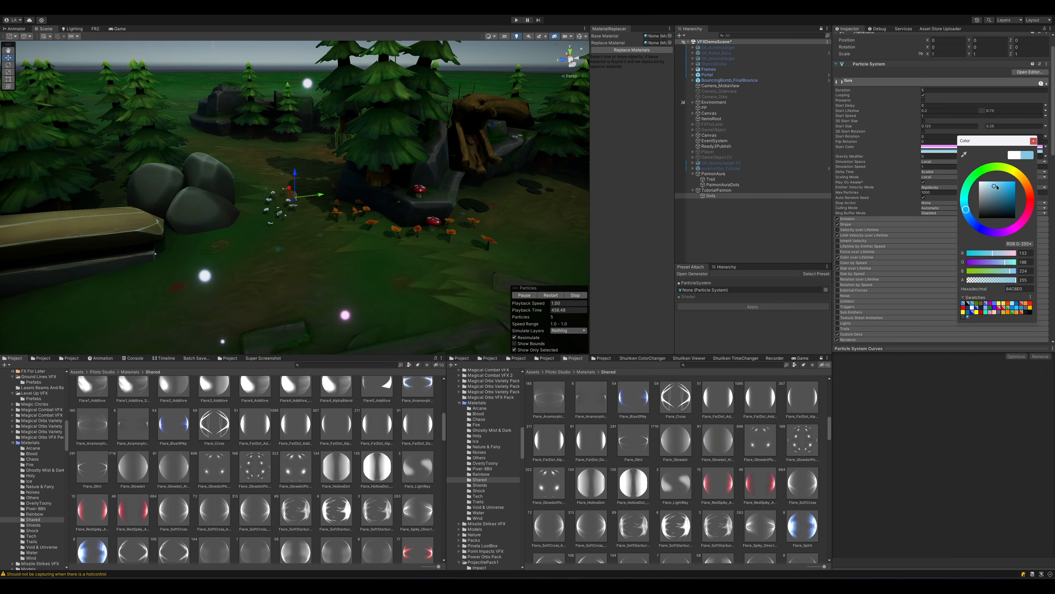
pyautogui.click(1002, 182)
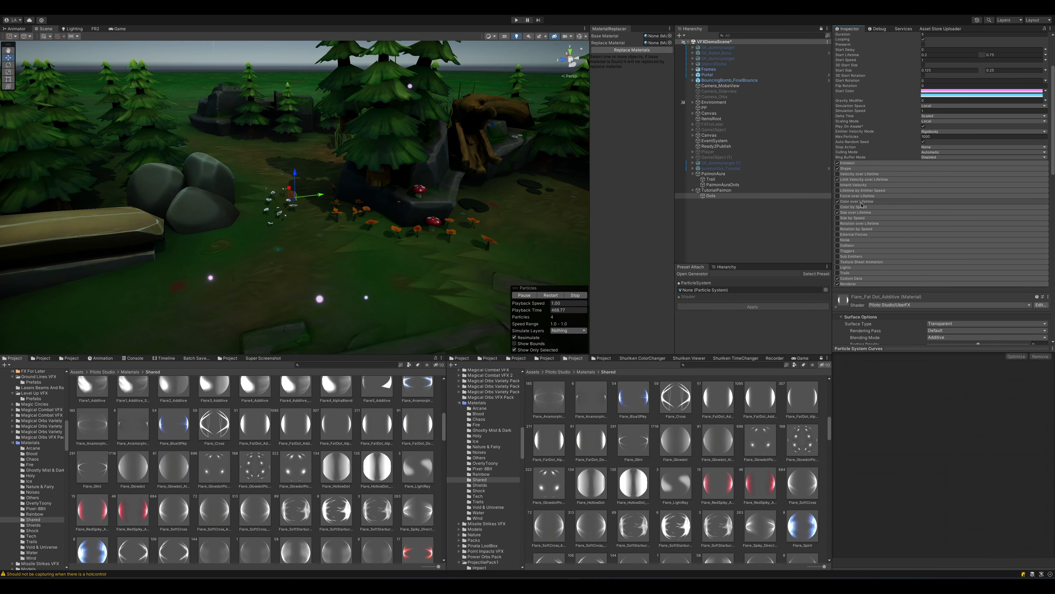
# Step: Switch the Color over Lifetime of Dots to Random Between Two Gradients
pyautogui.click(1023, 201)
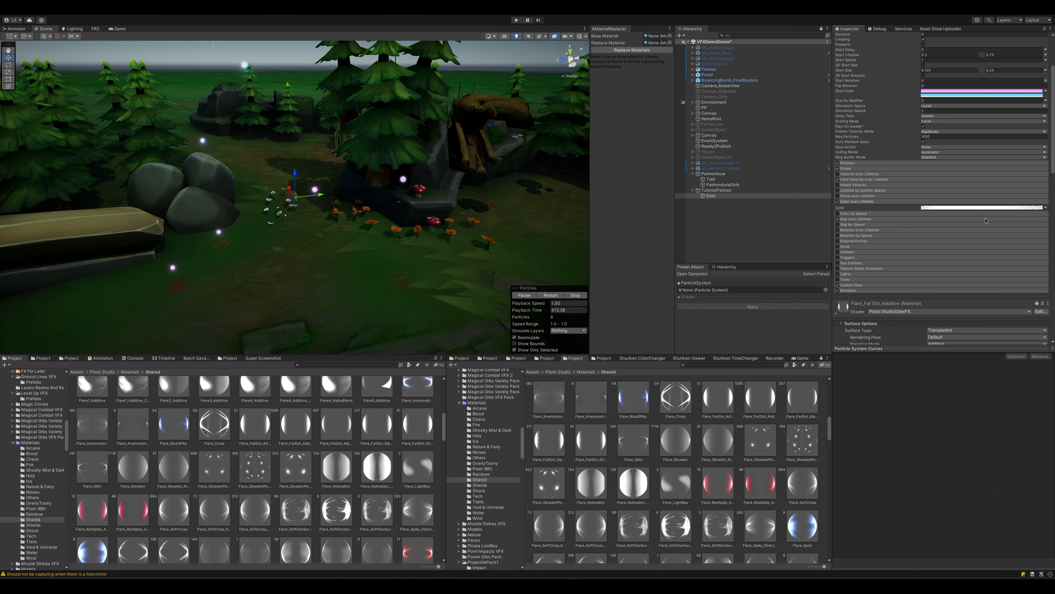
pyautogui.click(1047, 208)
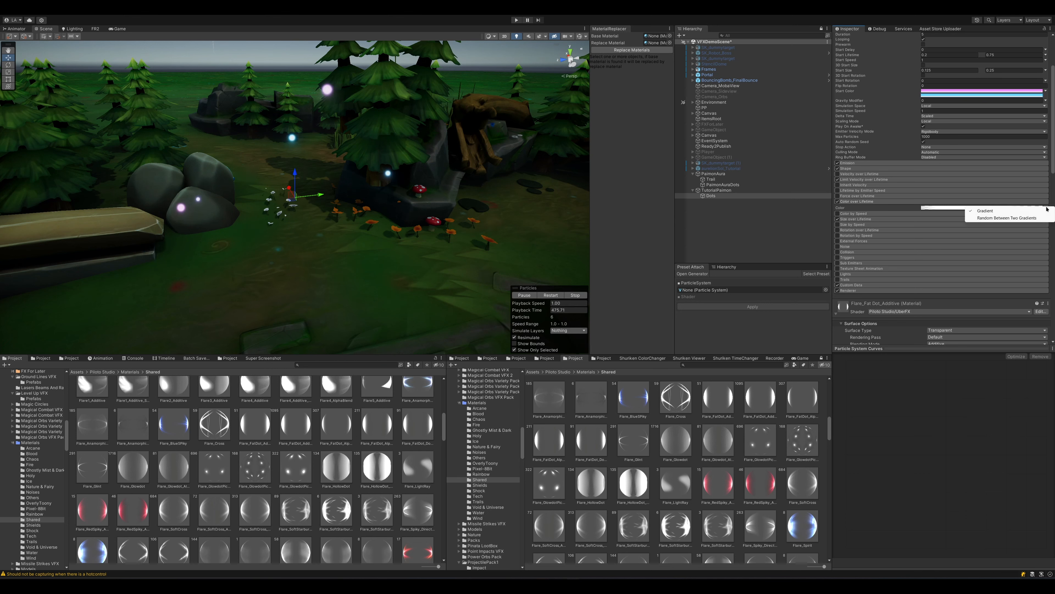
pyautogui.click(989, 218)
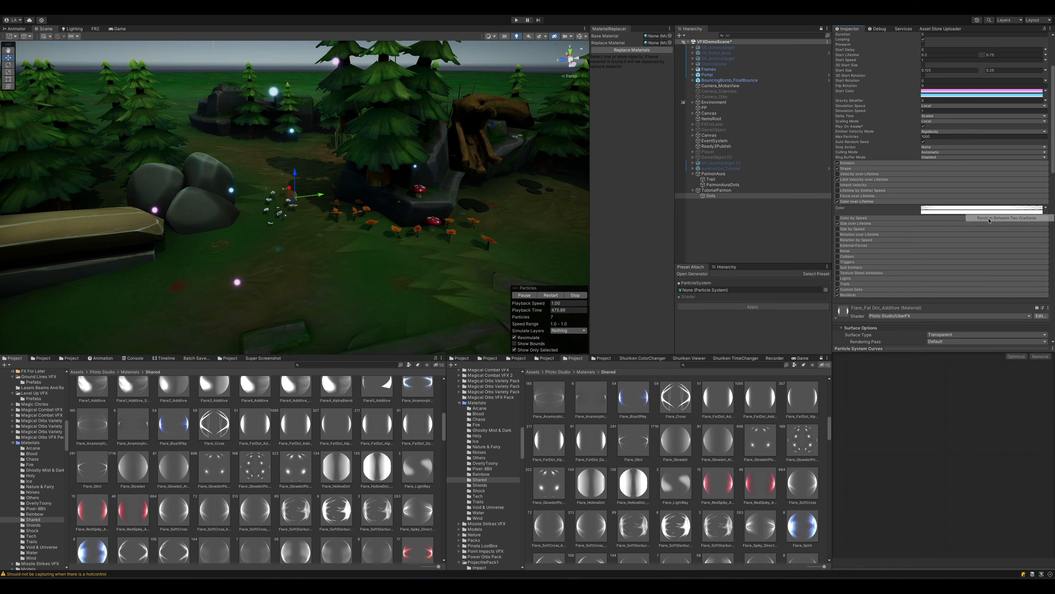
# Step: In the first Color over Lifetime gradient, delete the starting alpha key and move the starting white color key to 22.7%
pyautogui.click(978, 210)
pyautogui.click(406, 165)
pyautogui.press('Delete')
pyautogui.moveTo(406, 186); pyautogui.dragTo(449, 188)
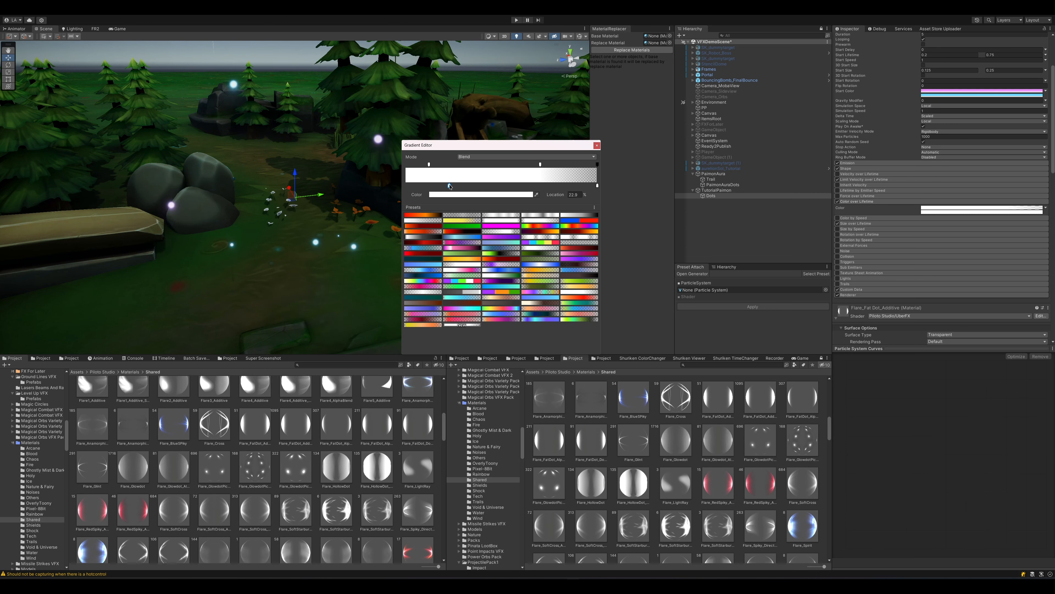
pyautogui.moveTo(449, 186); pyautogui.dragTo(445, 186)
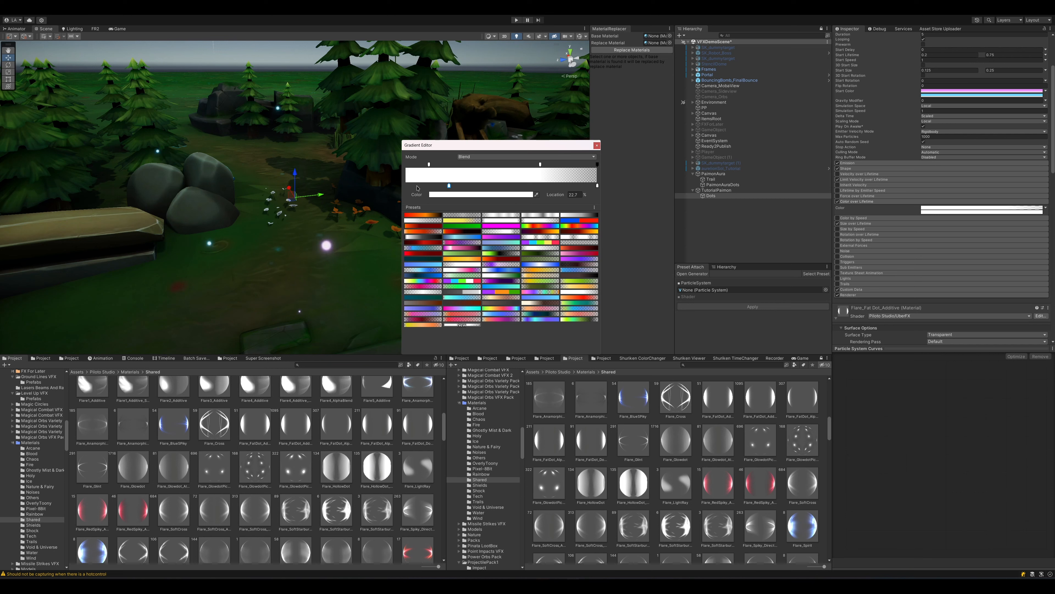
# Step: Add a magenta F400FF color key to the gradient at 15%, and move the neighbouring white key to 32.2%
pyautogui.click(406, 186)
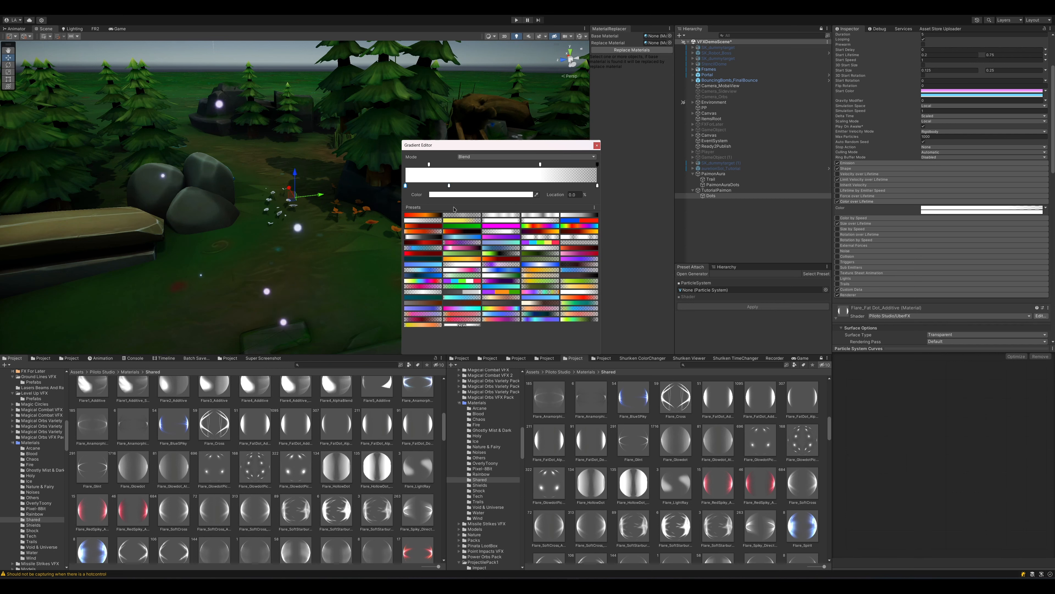
pyautogui.click(480, 194)
pyautogui.click(505, 279)
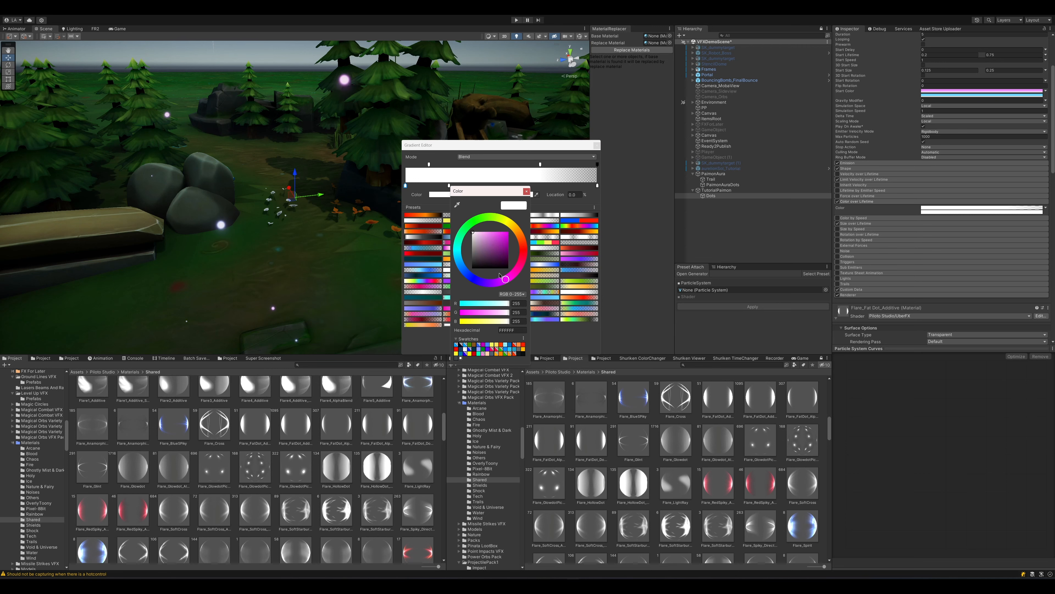
pyautogui.click(508, 232)
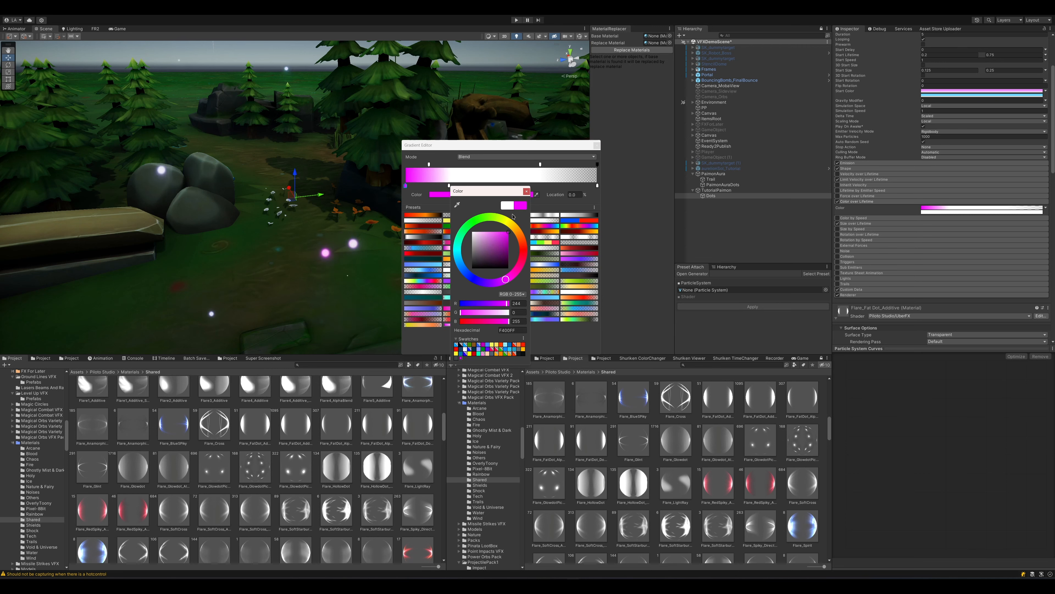
pyautogui.click(526, 191)
pyautogui.moveTo(449, 185); pyautogui.dragTo(467, 186)
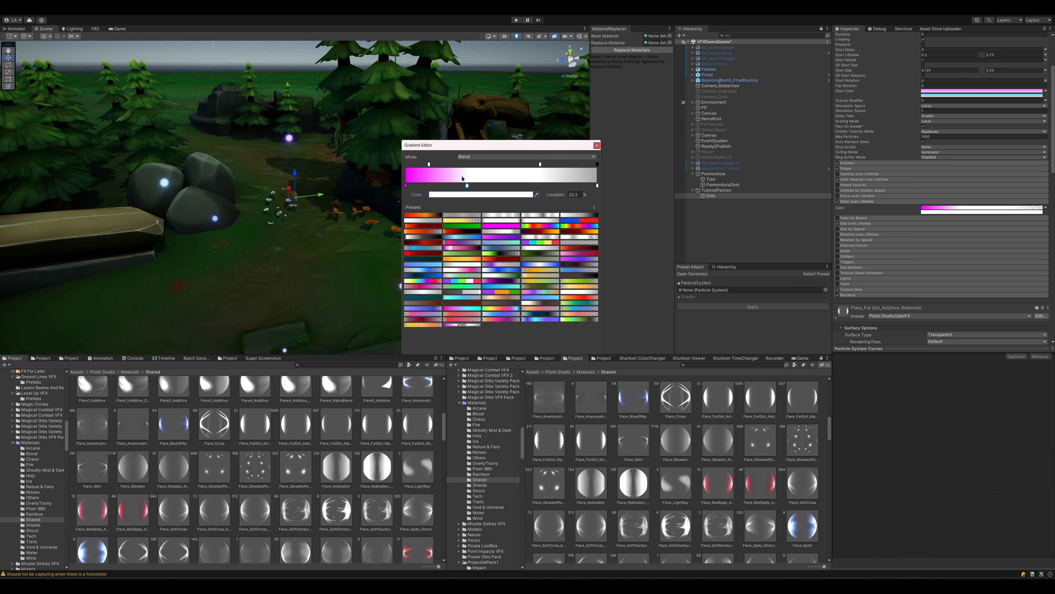
pyautogui.moveTo(406, 186); pyautogui.dragTo(434, 186)
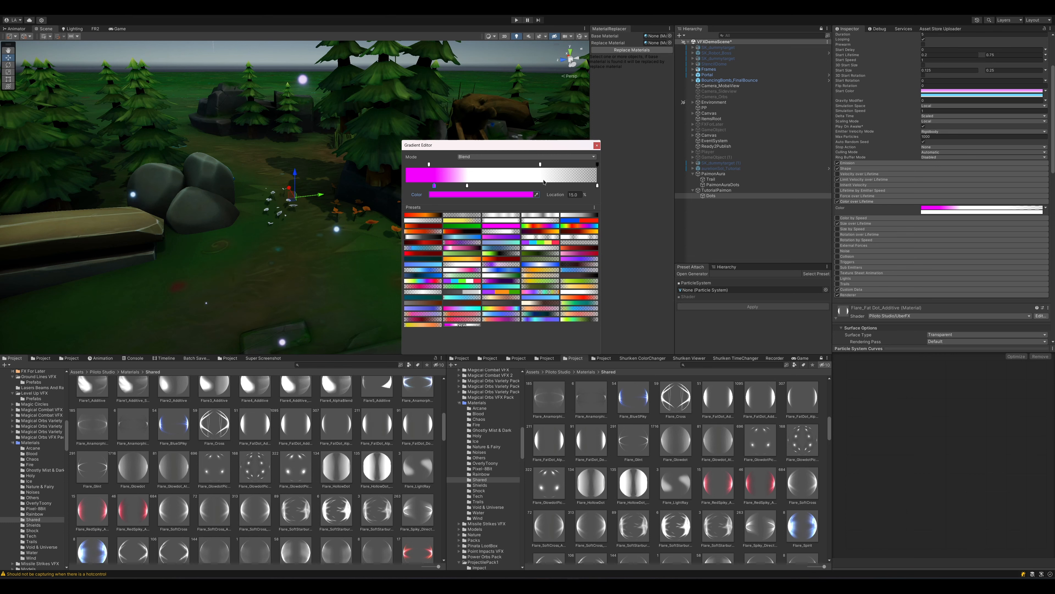
# Step: Copy the first Color over Lifetime gradient of Dots and paste it onto the second gradient
pyautogui.click(596, 145)
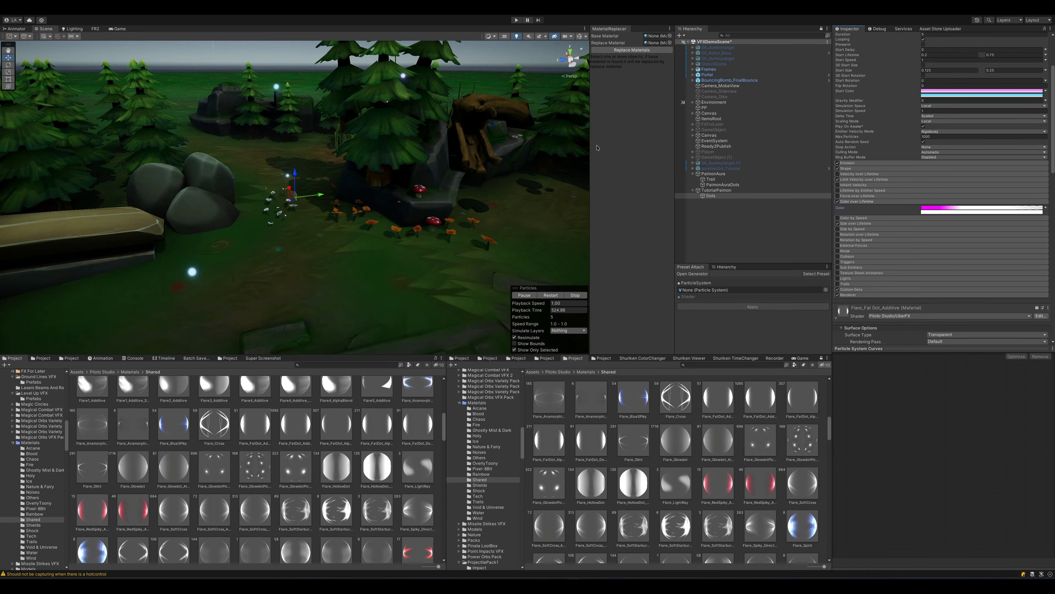
pyautogui.scroll(-5, 389, 189)
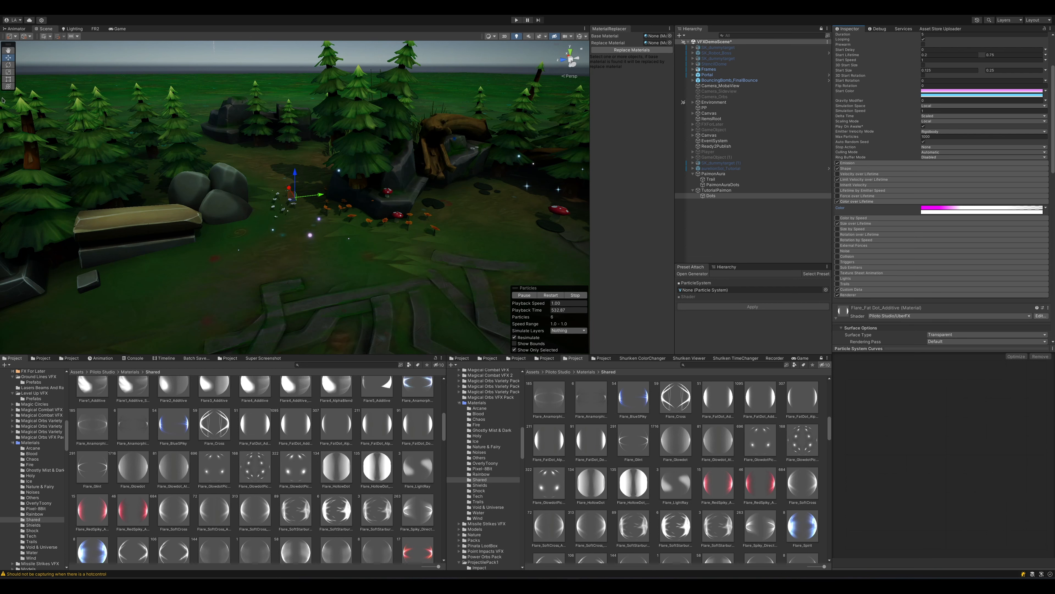
pyautogui.rightClick(938, 209)
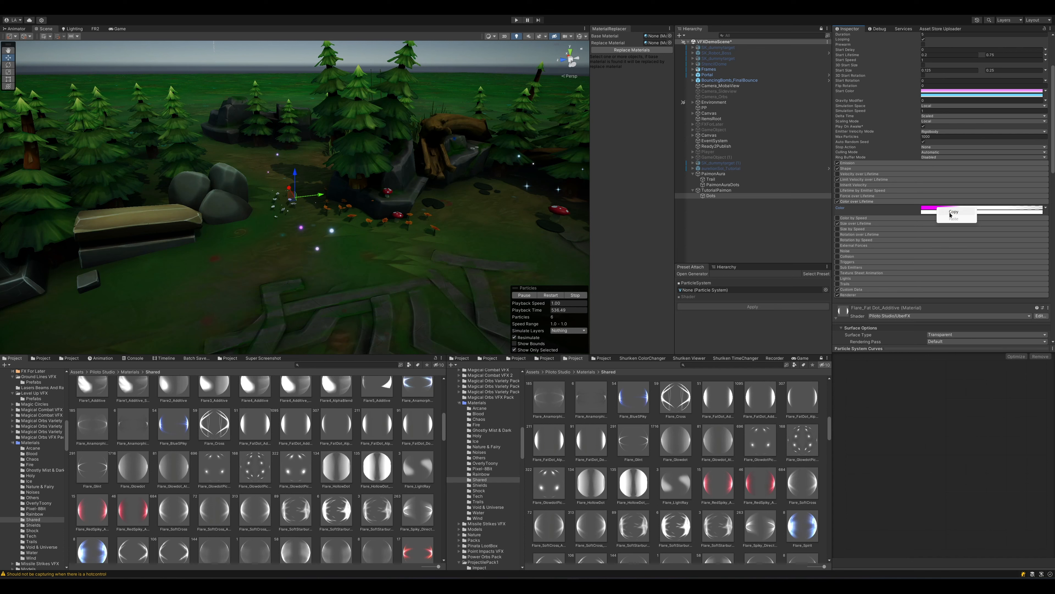
pyautogui.click(950, 212)
pyautogui.rightClick(944, 214)
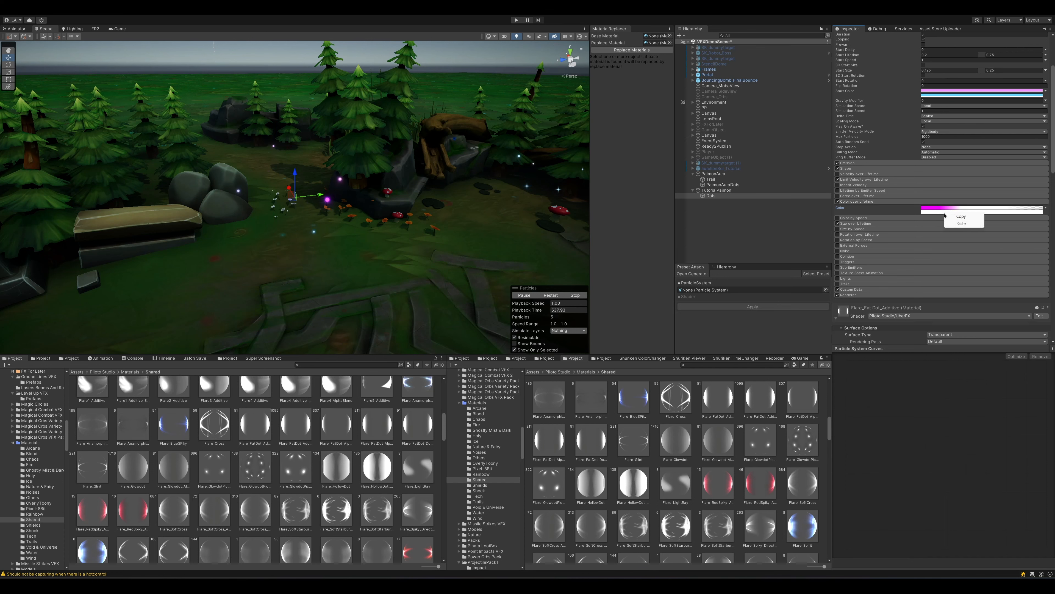
pyautogui.click(955, 223)
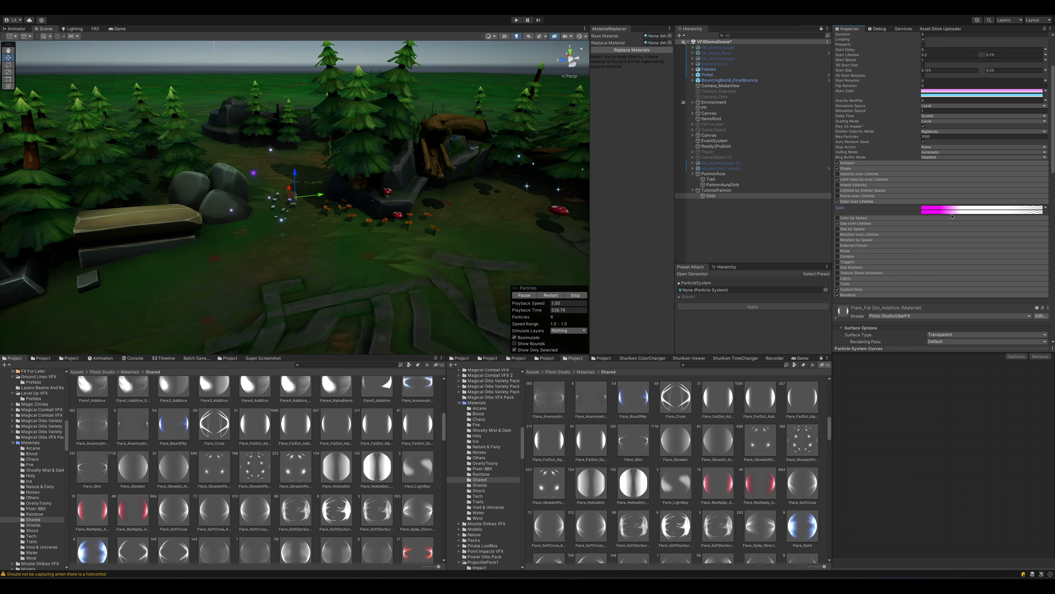
# Step: Recolor the magenta key in the second Color over Lifetime gradient to bright blue, RGB 0, 155, 255
pyautogui.click(952, 213)
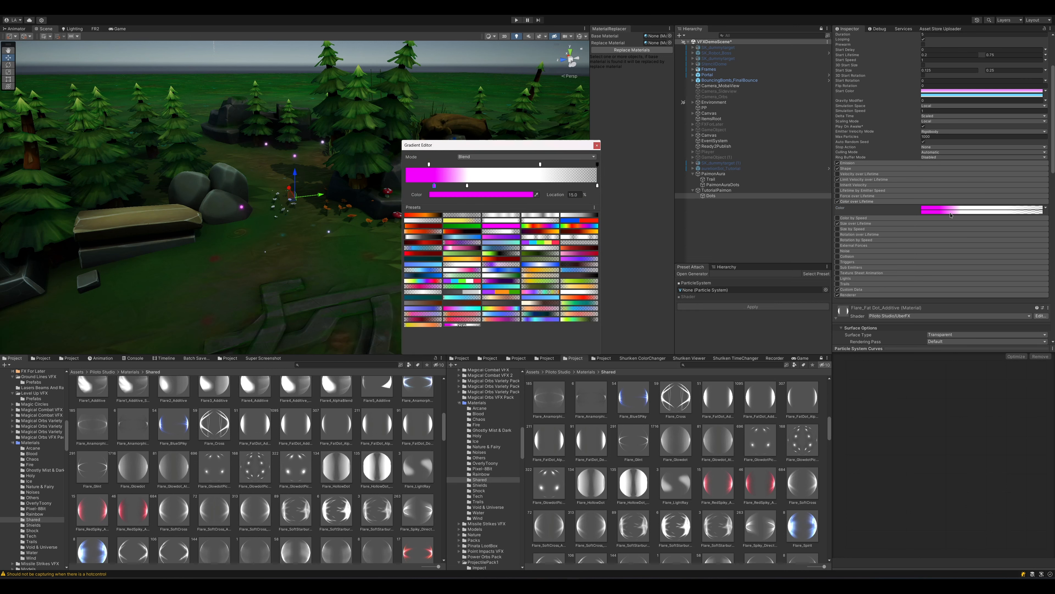
pyautogui.click(451, 195)
pyautogui.click(459, 262)
pyautogui.moveTo(460, 262); pyautogui.dragTo(460, 260)
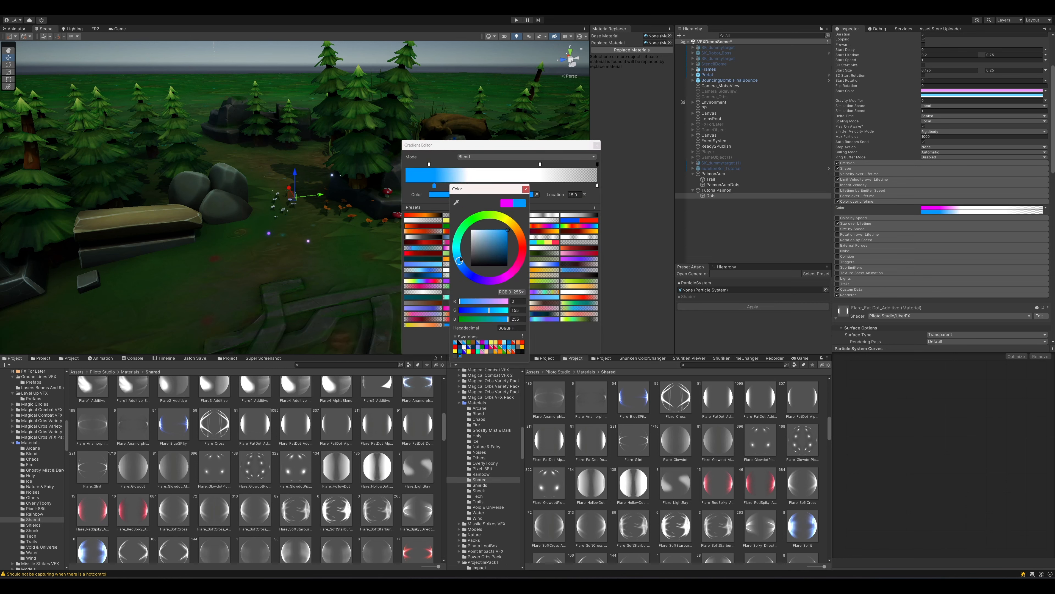
pyautogui.click(525, 189)
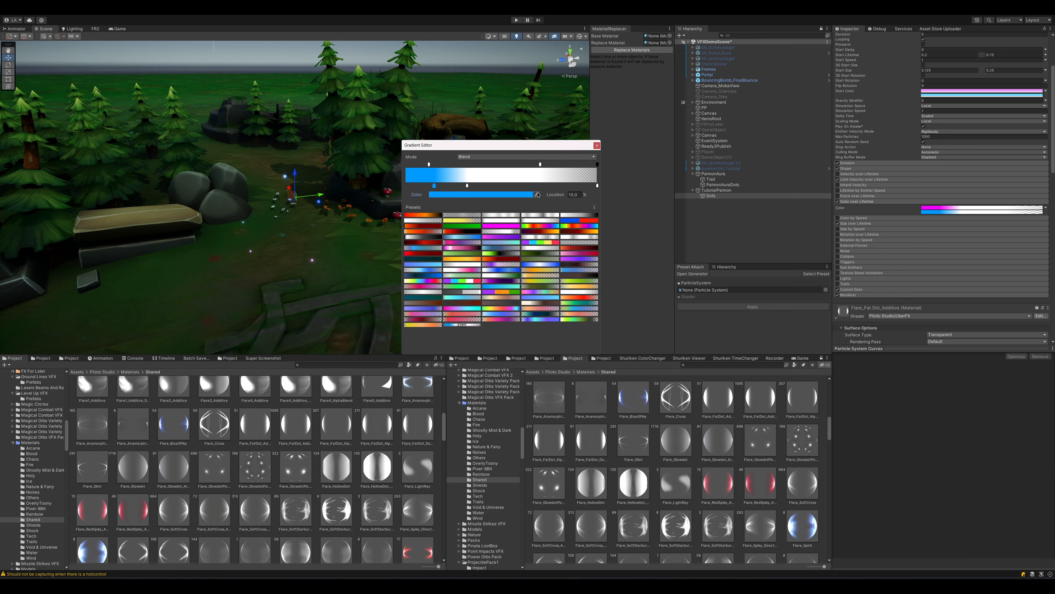
# Step: In the second gradient, move the white color key to 23.1% and the blue key closer to the gradient's start
pyautogui.moveTo(435, 185)
pyautogui.mouseDown()
pyautogui.moveTo(419, 187)
pyautogui.moveTo(449, 186)
pyautogui.mouseUp()
pyautogui.click(466, 186)
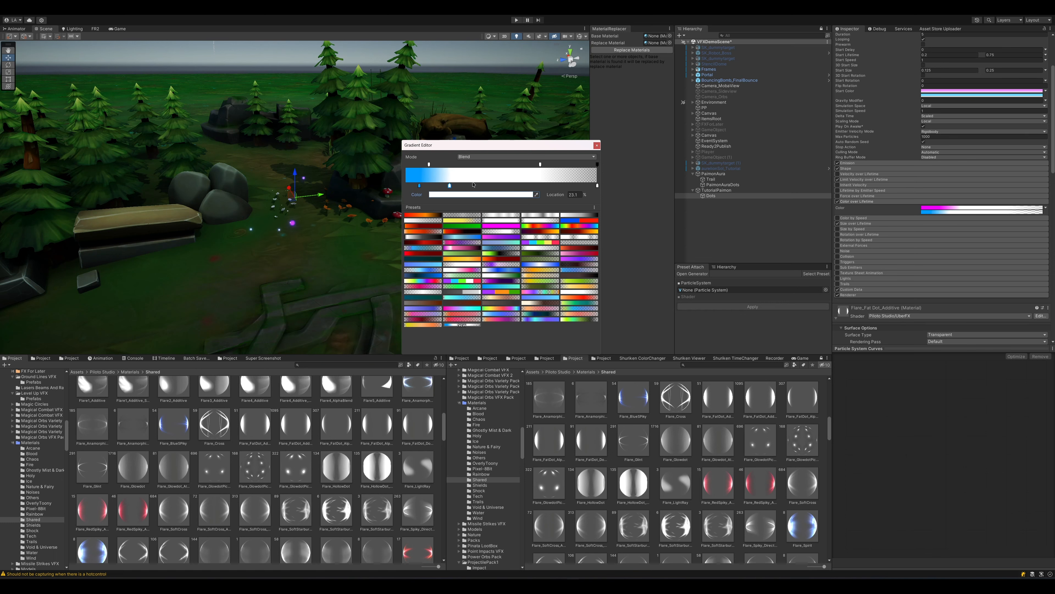
pyautogui.click(598, 145)
# Step: In the first Color over Lifetime gradient, move the magenta key closer to the gradient's start
pyautogui.click(944, 208)
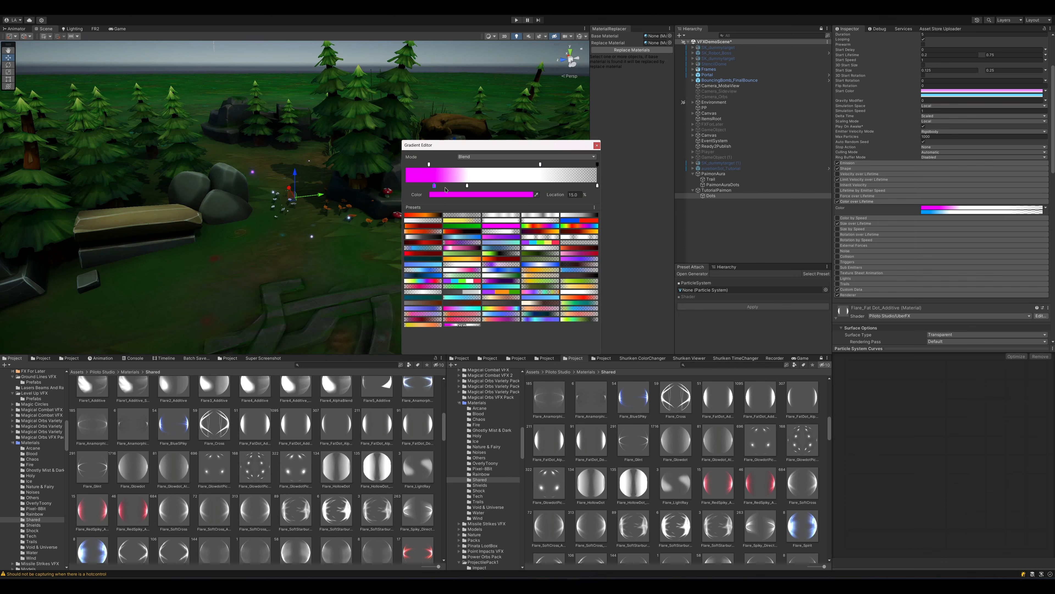
pyautogui.moveTo(435, 186); pyautogui.dragTo(417, 186)
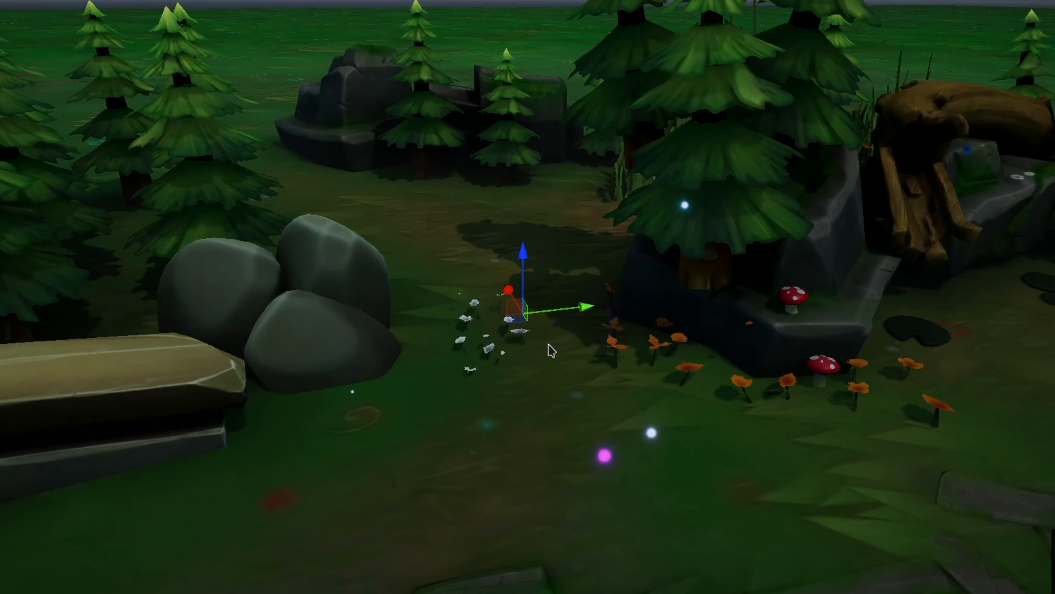
pyautogui.keyDown('alt'); pyautogui.moveTo(551, 351); pyautogui.dragTo(616, 310); pyautogui.keyUp('alt')
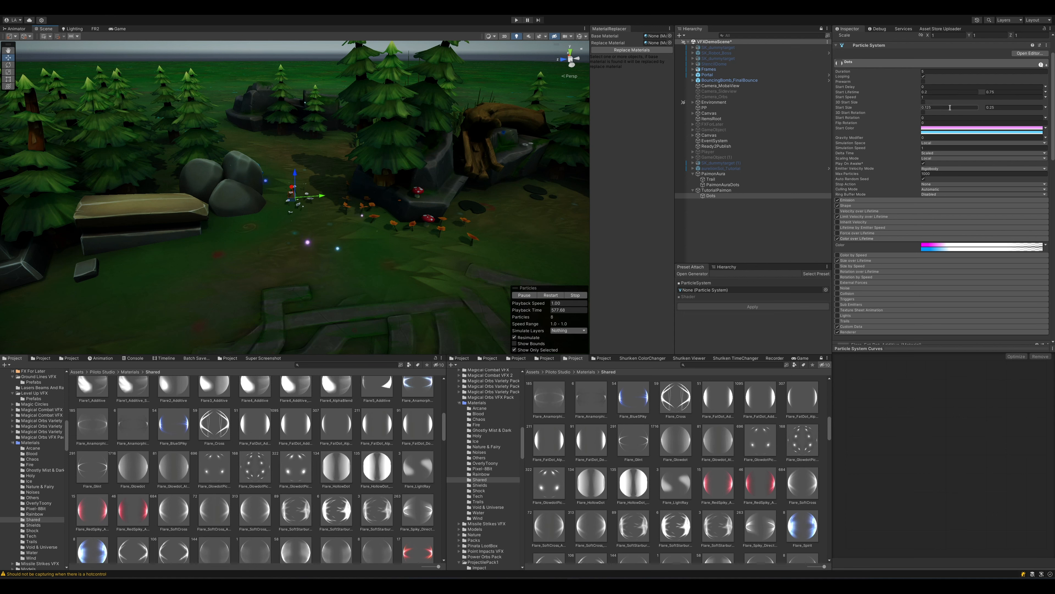
# Step: Set the Start Size of Dots to a random range from 0.1 to 0.2
pyautogui.click(951, 107)
pyautogui.write('0.1')
pyautogui.press('Tab')
pyautogui.press('BackSpace')
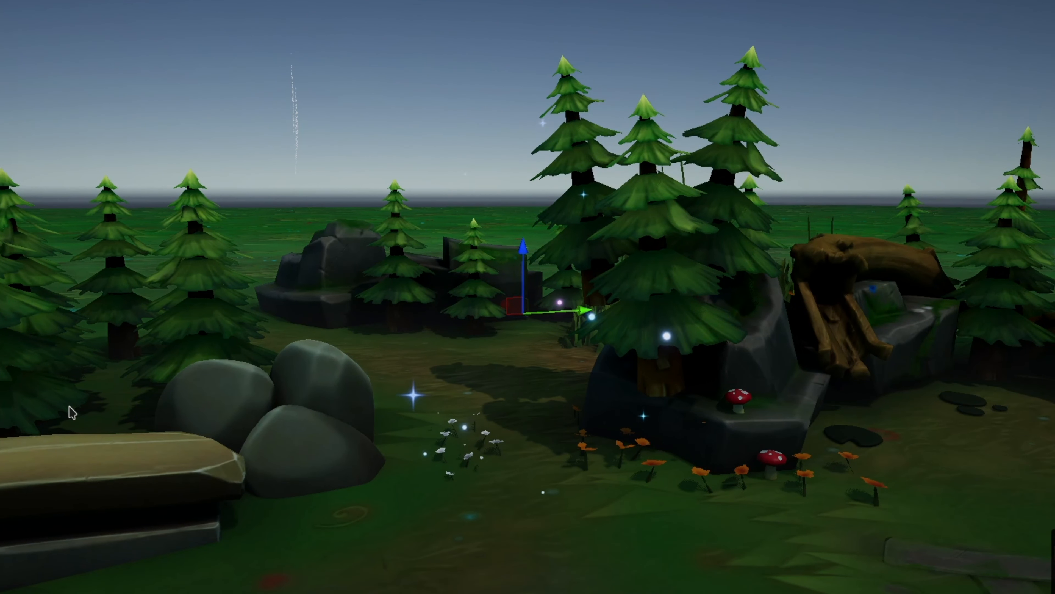
pyautogui.keyDown('alt'); pyautogui.moveTo(644, 243); pyautogui.dragTo(589, 370); pyautogui.keyUp('alt')
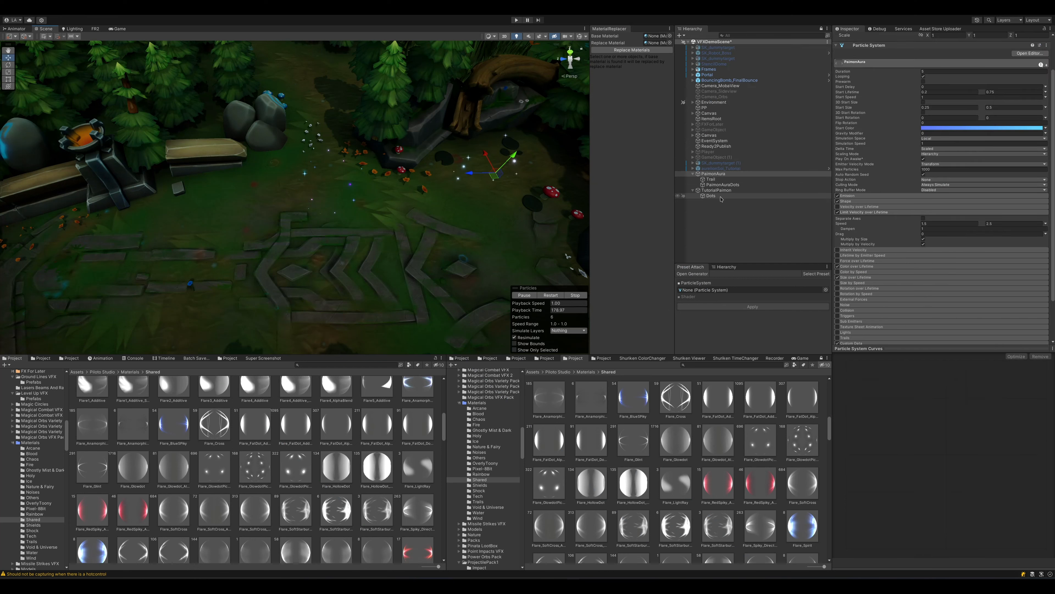
# Step: Paste a copy of TutorialPaimon as a child of the original TutorialPaimon, beside Dots
pyautogui.click(710, 196)
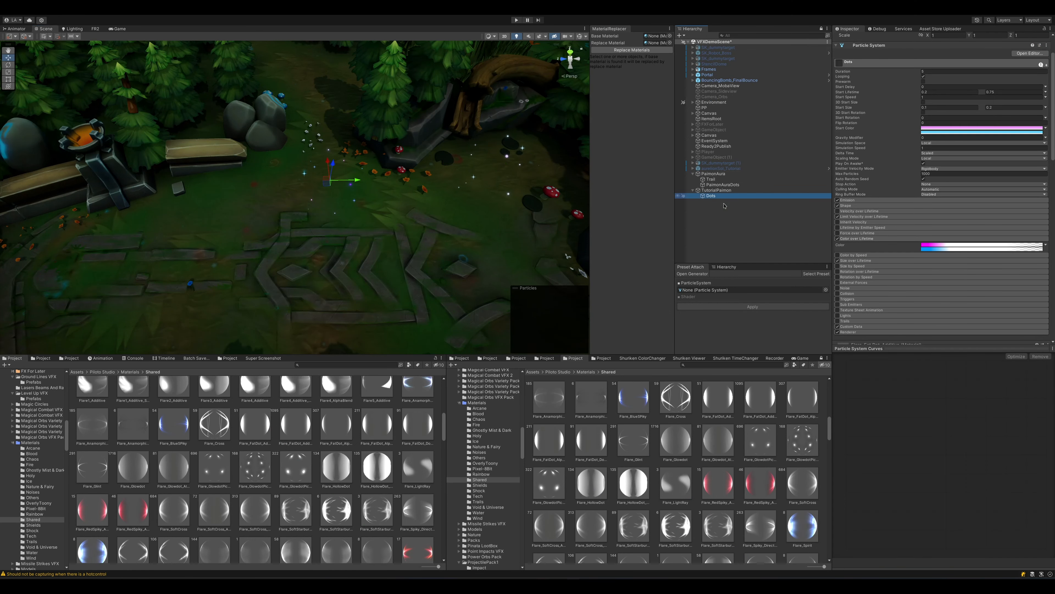
pyautogui.click(723, 190)
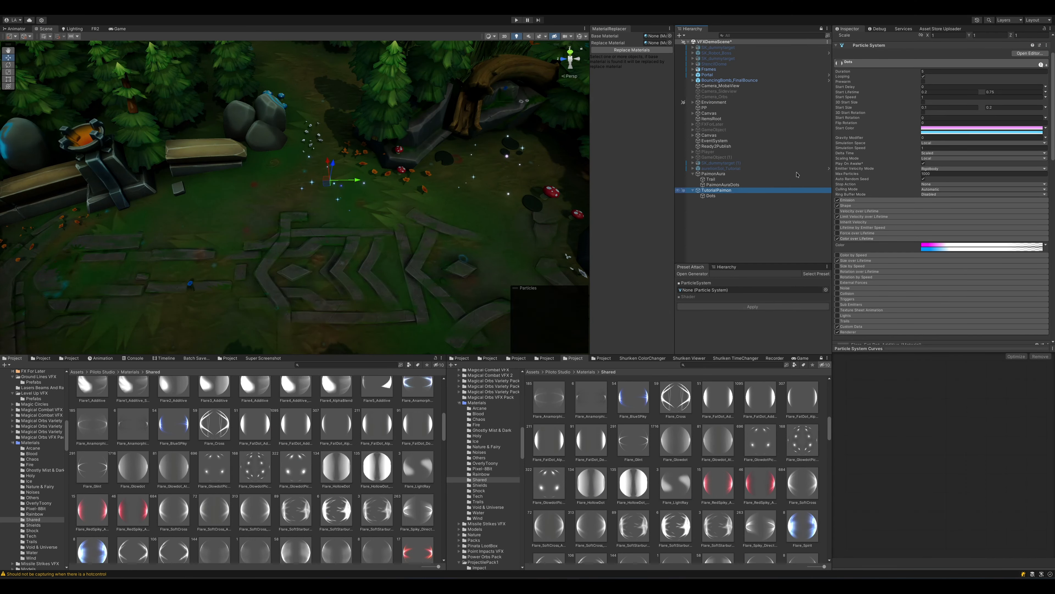
pyautogui.moveTo(322, 187); pyautogui.dragTo(324, 173)
pyautogui.moveTo(324, 188); pyautogui.dragTo(320, 166, button='right')
pyautogui.click(712, 196)
pyautogui.hotkey('ctrl', 'v')
pyautogui.press('Right')
# Step: Remove the nested Dots from the copied child TutorialPaimon and rename the copy Trail
pyautogui.click(713, 207)
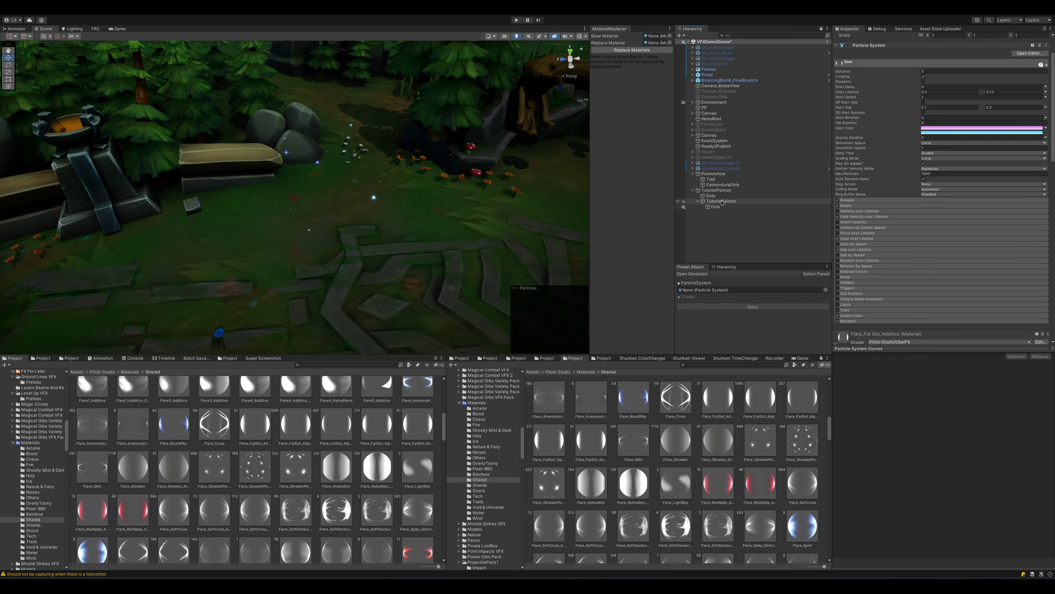
pyautogui.click(722, 201)
pyautogui.press('Left')
pyautogui.press('F2')
pyautogui.write('Trail')
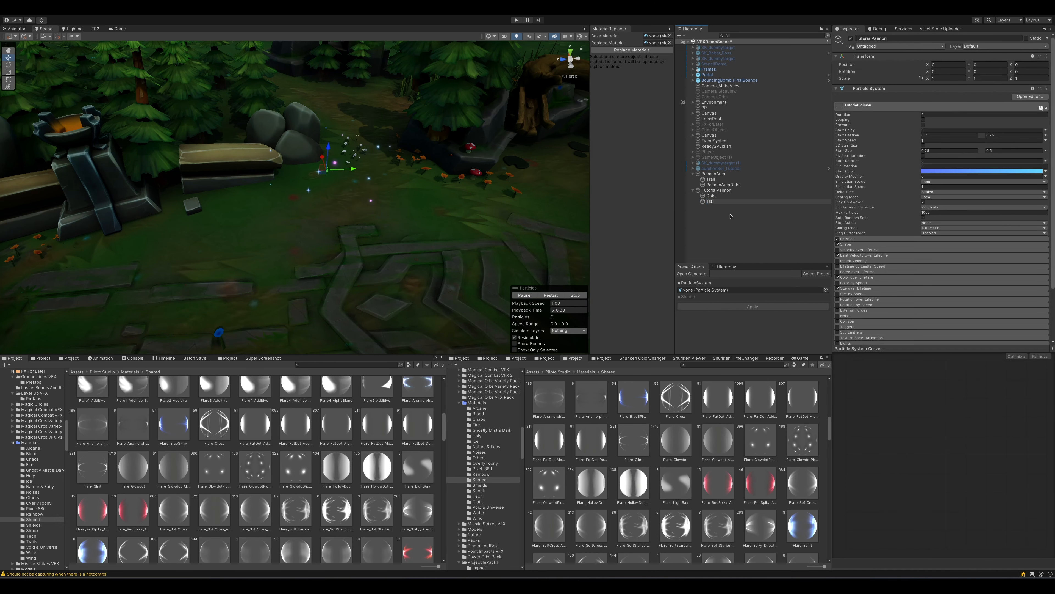
pyautogui.press('Return')
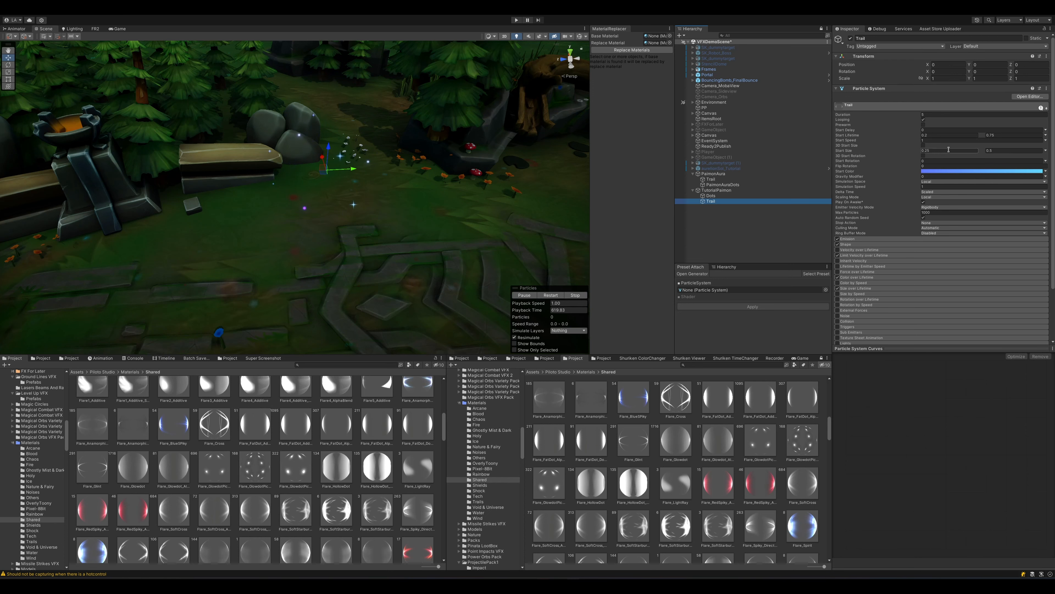
# Step: Set Trail's simulation space to World and its emission to Rate over Time 0 and Rate over Distance 2, testing it by moving the object
pyautogui.click(928, 183)
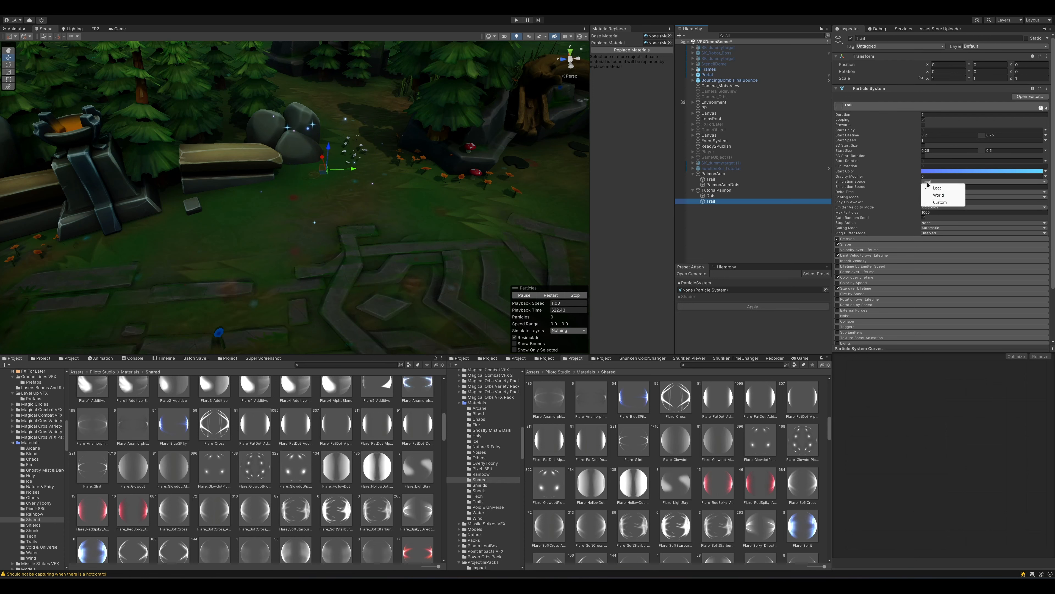
pyautogui.click(944, 194)
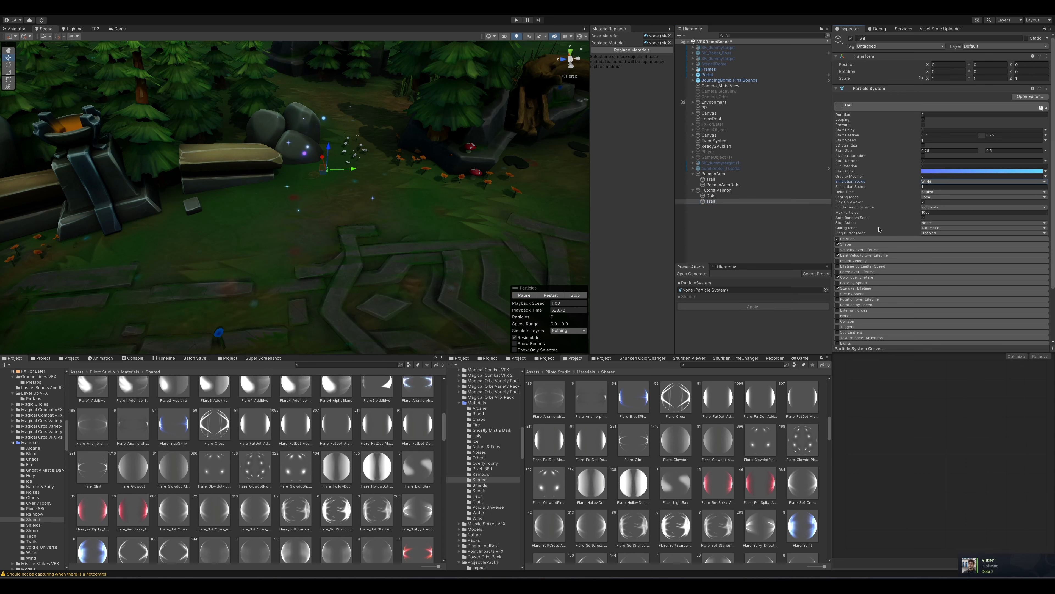
pyautogui.click(860, 239)
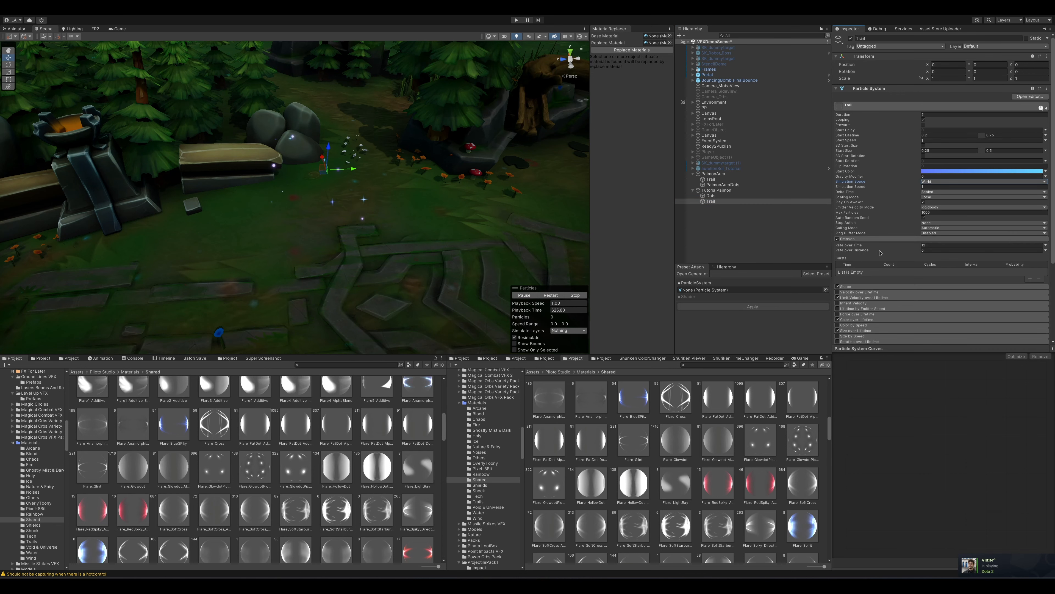
pyautogui.click(939, 246)
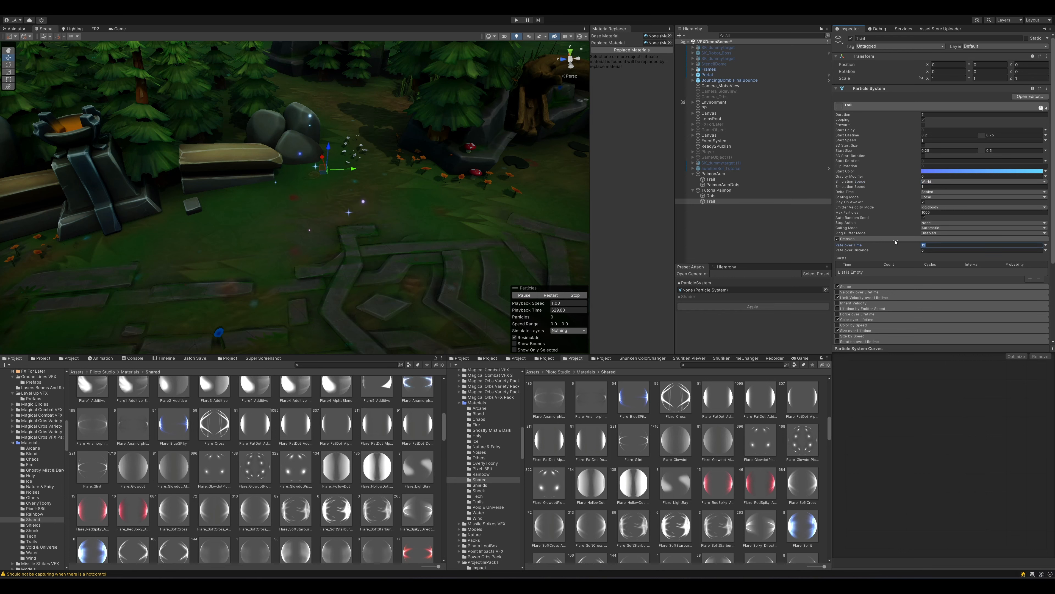
pyautogui.write('0')
pyautogui.click(930, 250)
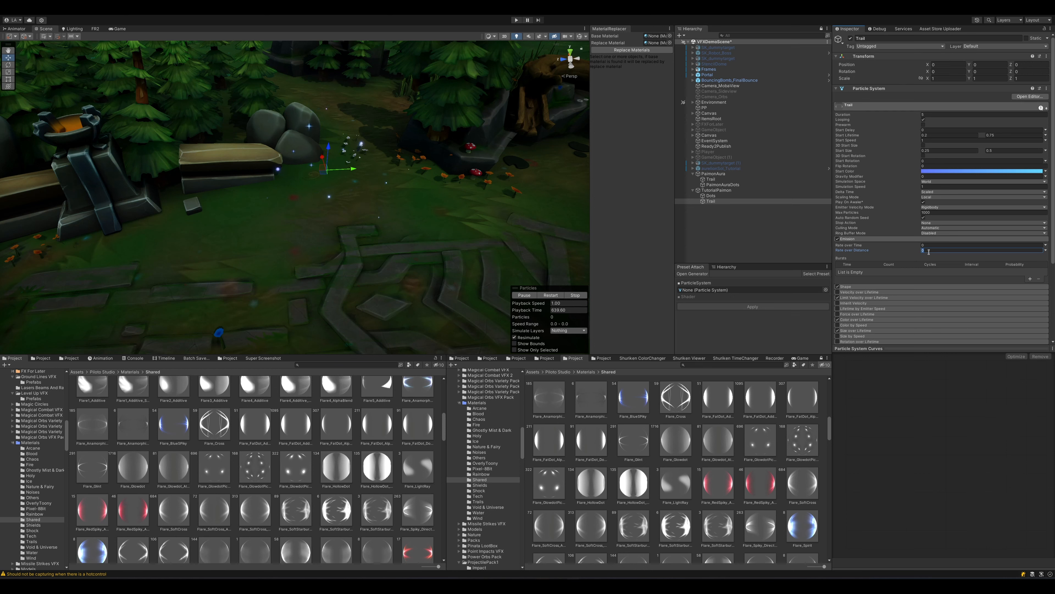
pyautogui.write('2')
pyautogui.keyDown('alt'); pyautogui.moveTo(718, 391); pyautogui.dragTo(778, 419); pyautogui.keyUp('alt')
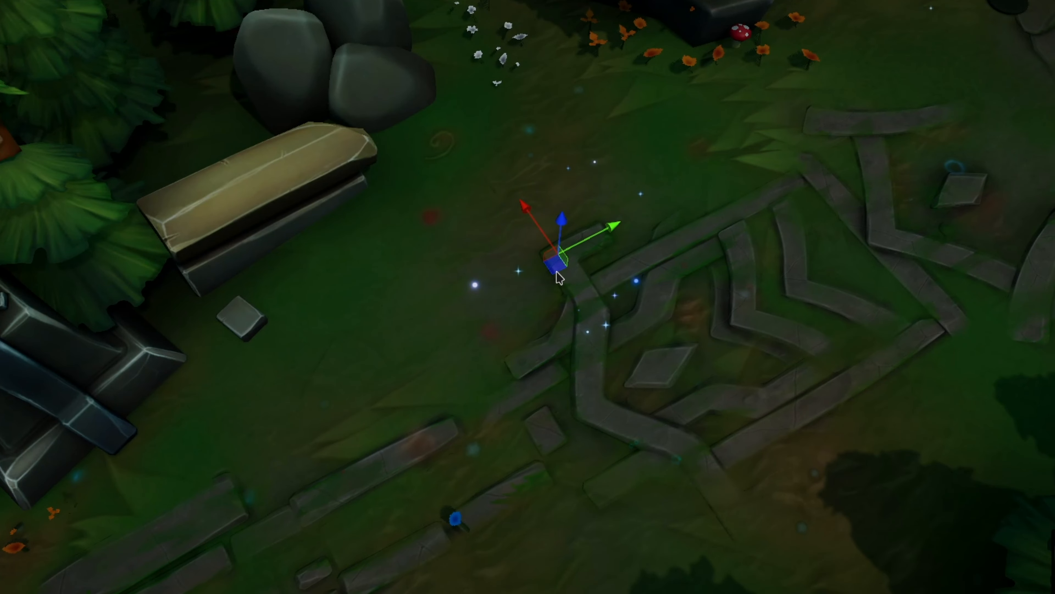
pyautogui.moveTo(559, 276); pyautogui.dragTo(1039, 207)
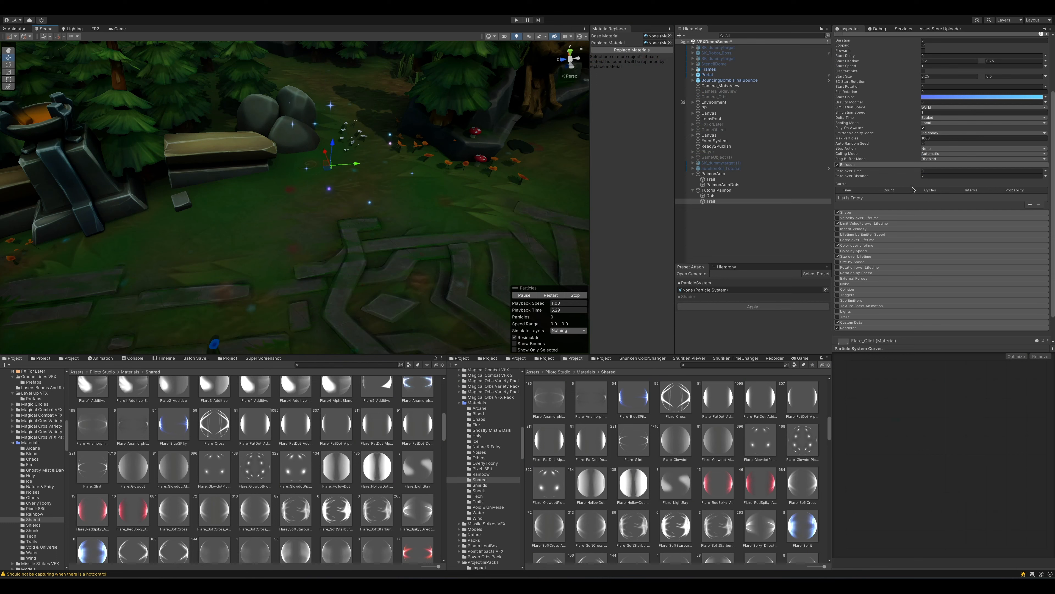
# Step: Enable the Trails module on Trail and set its mode to Ribbon, testing it by moving the object around the scene
pyautogui.scroll(-1, 854, 200)
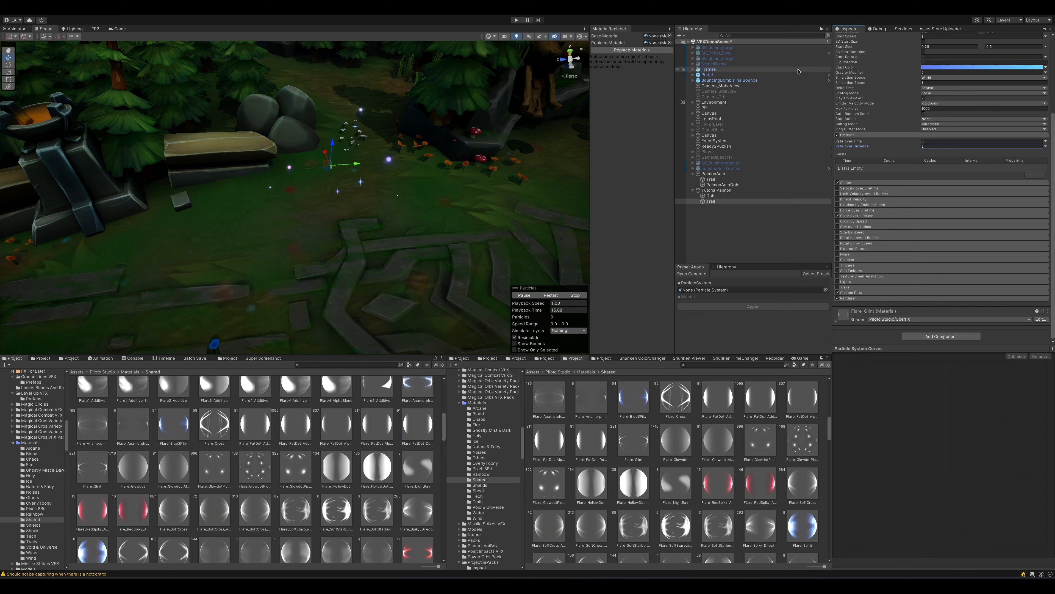
pyautogui.click(840, 287)
pyautogui.scroll(-3, 875, 265)
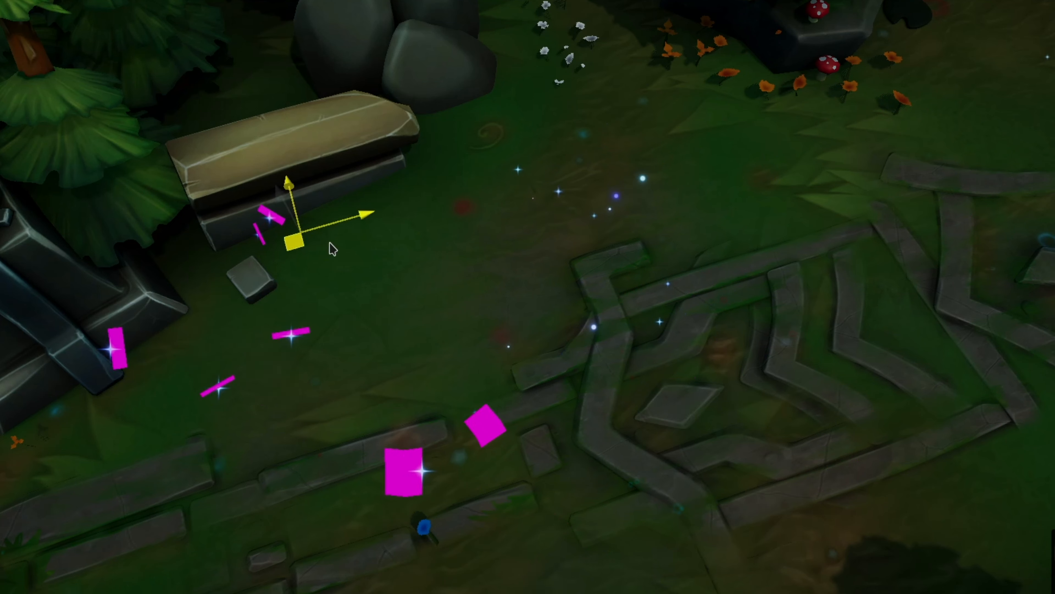
pyautogui.moveTo(272, 271); pyautogui.dragTo(160, 271)
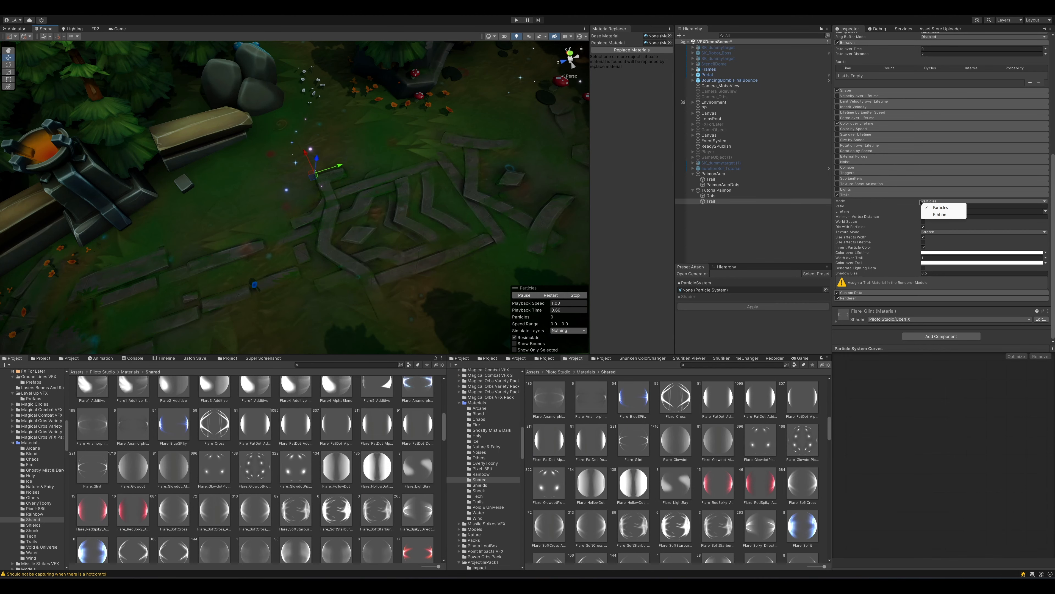
pyautogui.click(942, 215)
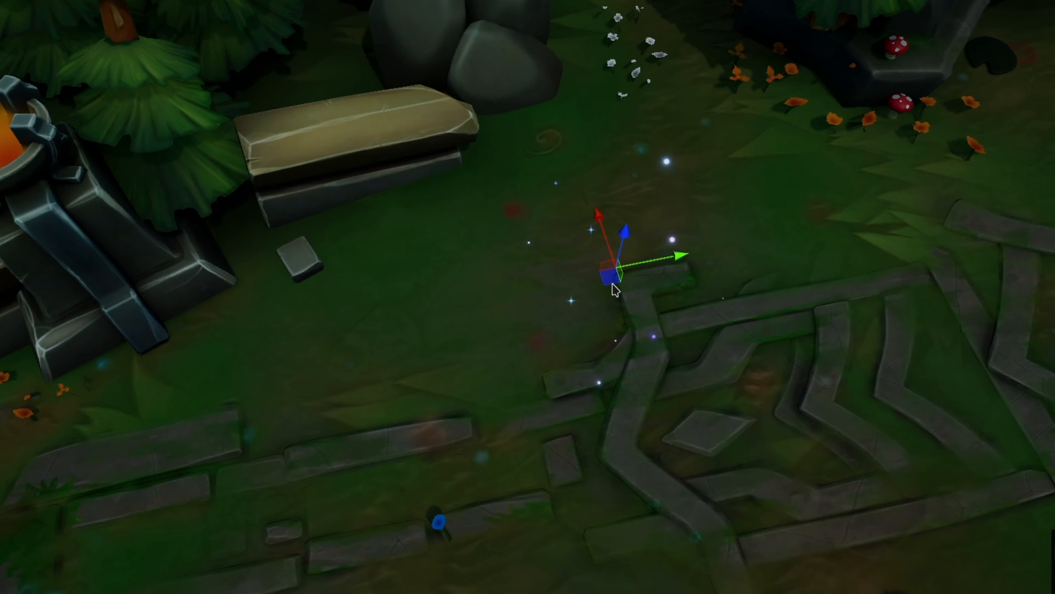
pyautogui.moveTo(613, 285); pyautogui.dragTo(1053, 250)
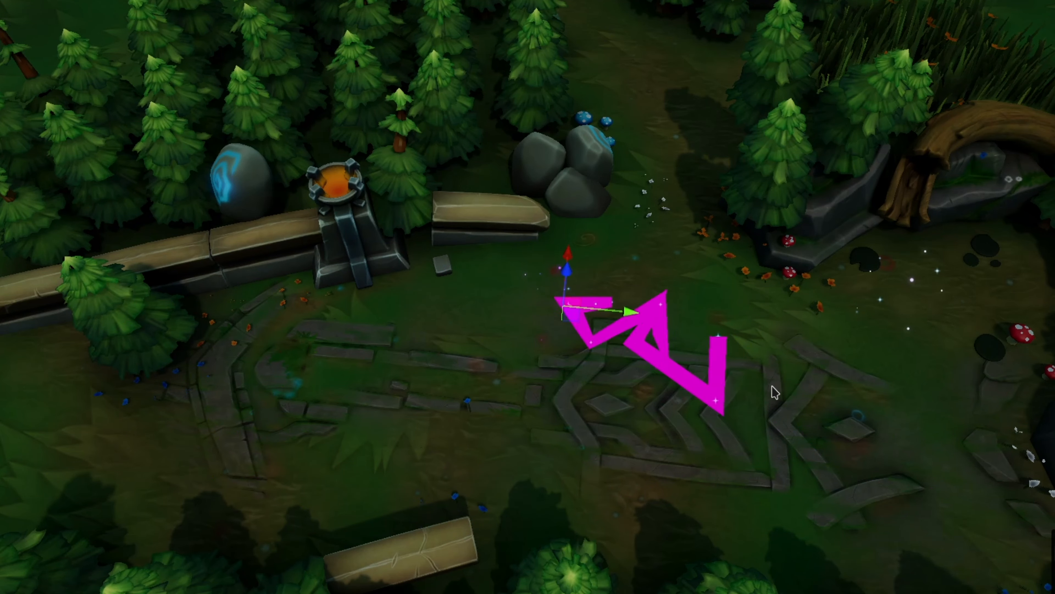
# Step: Set Trail's Max Particles to 12, then test the ribbon by moving the object and undo that move
pyautogui.scroll(6, 941, 104)
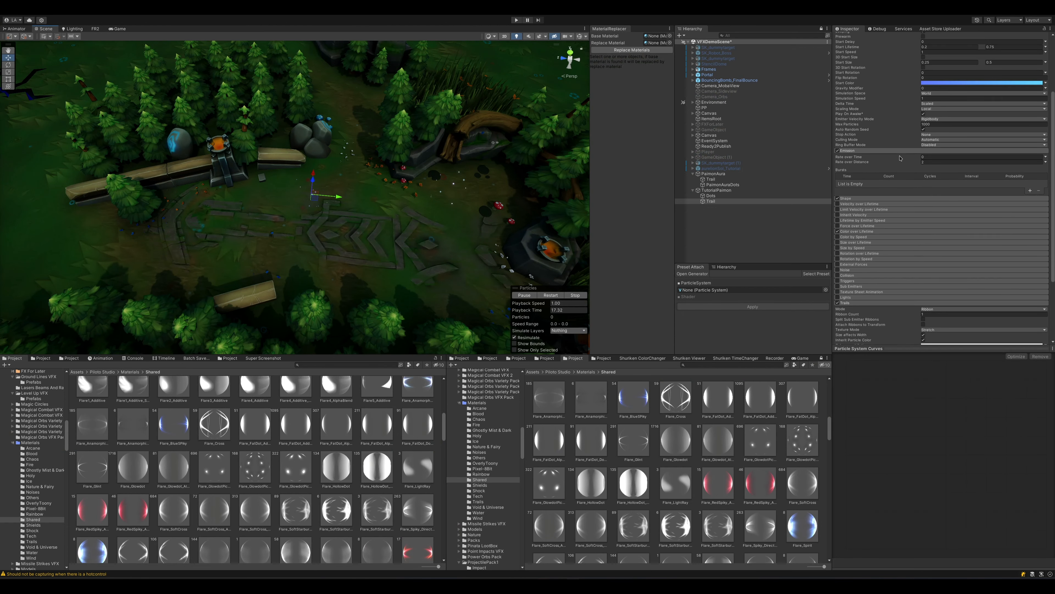
pyautogui.scroll(1, 885, 117)
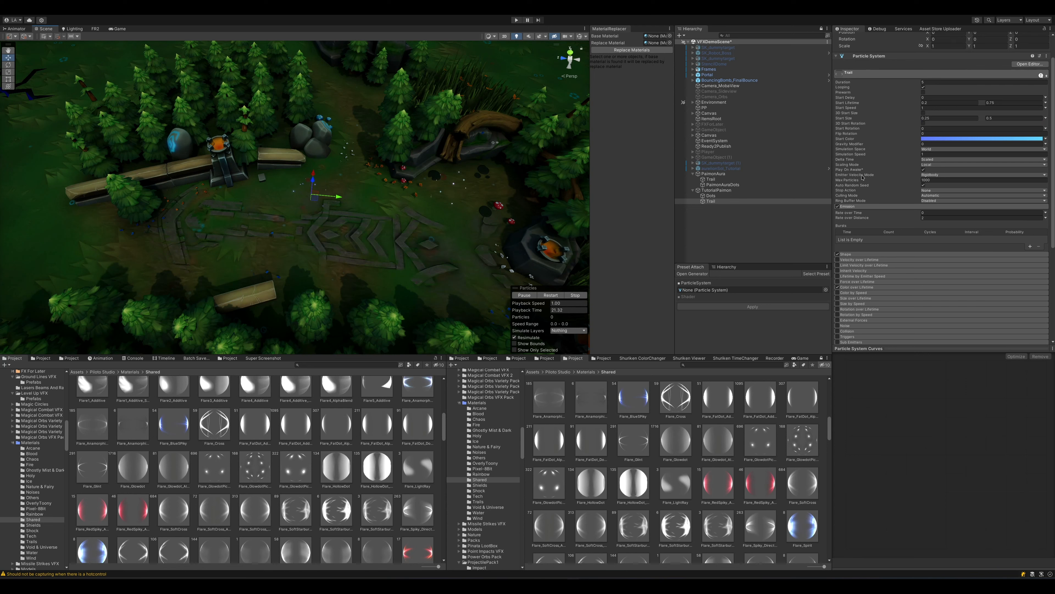
pyautogui.click(944, 180)
pyautogui.doubleClick(945, 182)
pyautogui.write('12')
pyautogui.press('Return')
pyautogui.moveTo(308, 200); pyautogui.dragTo(293, 231)
pyautogui.hotkey('ctrl', 'z')
# Step: Switch Trail's Start Lifetime to a single constant of 1.5 and test the ribbon by moving the object around the scene
pyautogui.click(933, 103)
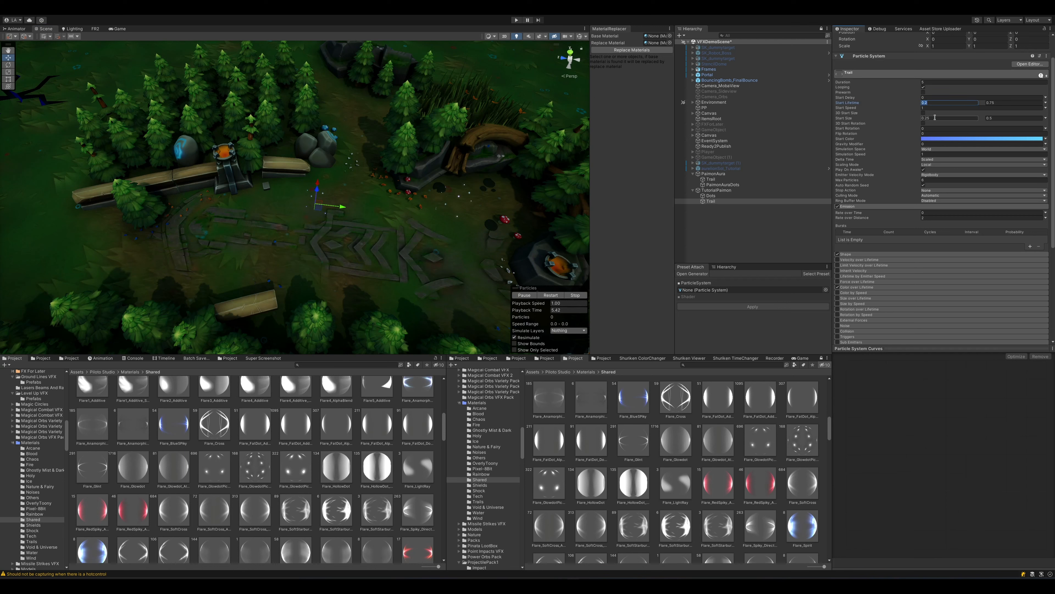
pyautogui.click(1046, 102)
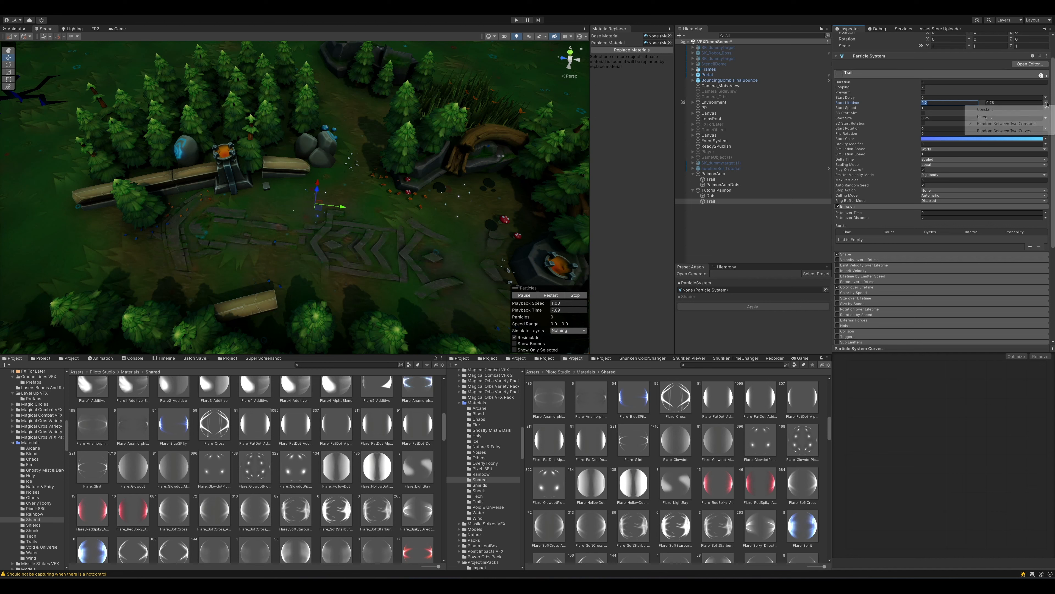
pyautogui.click(981, 109)
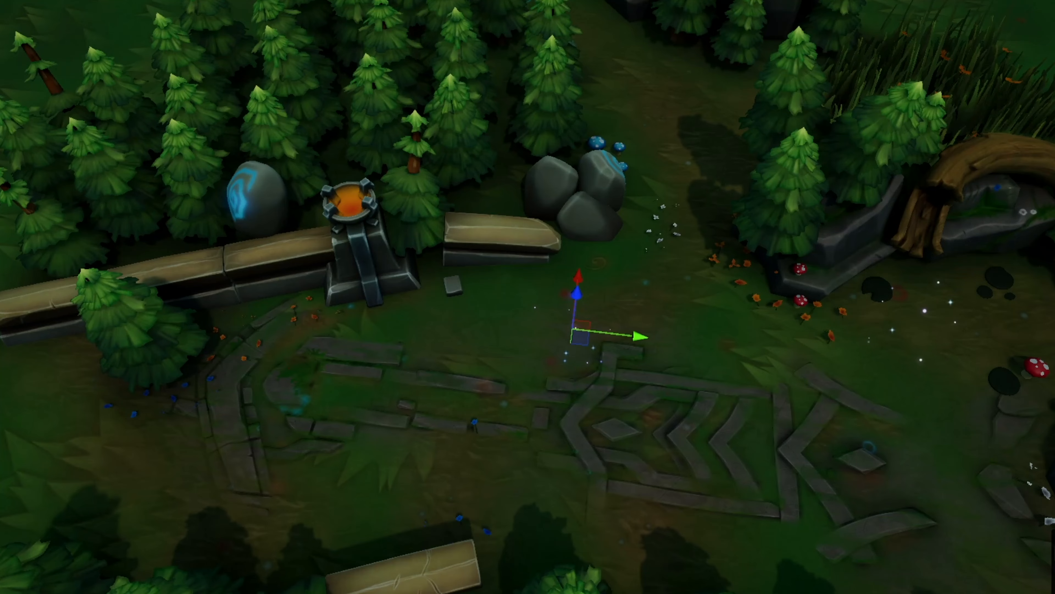
pyautogui.moveTo(592, 350)
pyautogui.mouseDown()
pyautogui.moveTo(690, 364)
pyautogui.moveTo(573, 532)
pyautogui.moveTo(266, 440)
pyautogui.moveTo(474, 314)
pyautogui.moveTo(676, 457)
pyautogui.moveTo(759, 233)
pyautogui.moveTo(525, 360)
pyautogui.moveTo(236, 413)
pyautogui.moveTo(419, 299)
pyautogui.moveTo(738, 450)
pyautogui.moveTo(820, 347)
pyautogui.moveTo(524, 353)
pyautogui.moveTo(287, 447)
pyautogui.moveTo(119, 305)
pyautogui.moveTo(426, 306)
pyautogui.moveTo(756, 459)
pyautogui.moveTo(856, 277)
pyautogui.moveTo(457, 431)
pyautogui.moveTo(79, 389)
pyautogui.moveTo(460, 346)
pyautogui.moveTo(918, 393)
pyautogui.moveTo(594, 310)
pyautogui.moveTo(332, 470)
pyautogui.moveTo(249, 302)
pyautogui.mouseUp()
pyautogui.moveTo(298, 217); pyautogui.dragTo(585, 337)
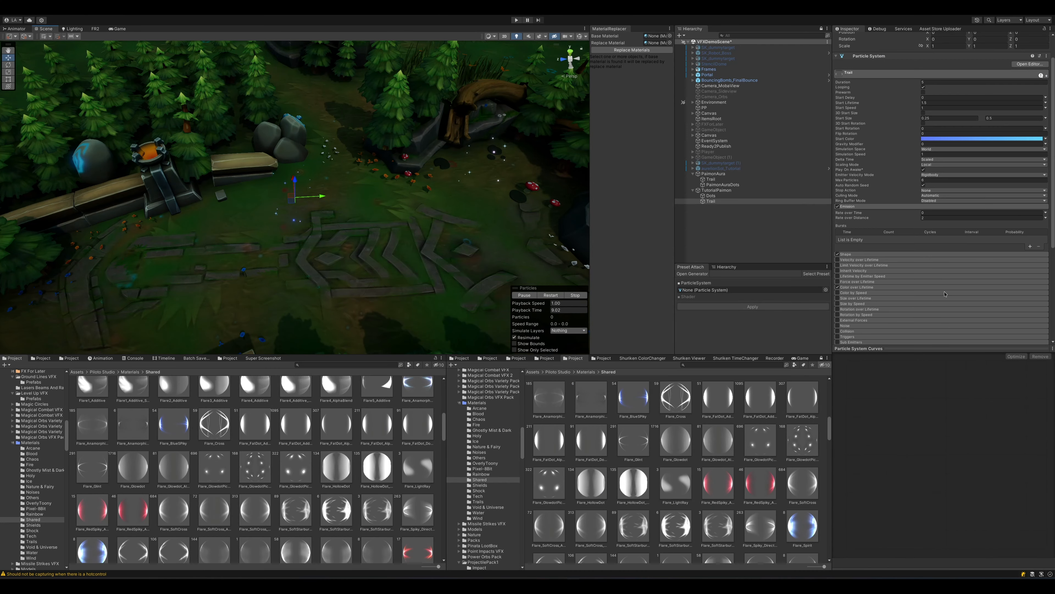
# Step: Assign the JaggedTrailStactic_Alpha material from the Trails materials folder as Trail's Trail Material, testing it by moving the object
pyautogui.scroll(-6, 871, 318)
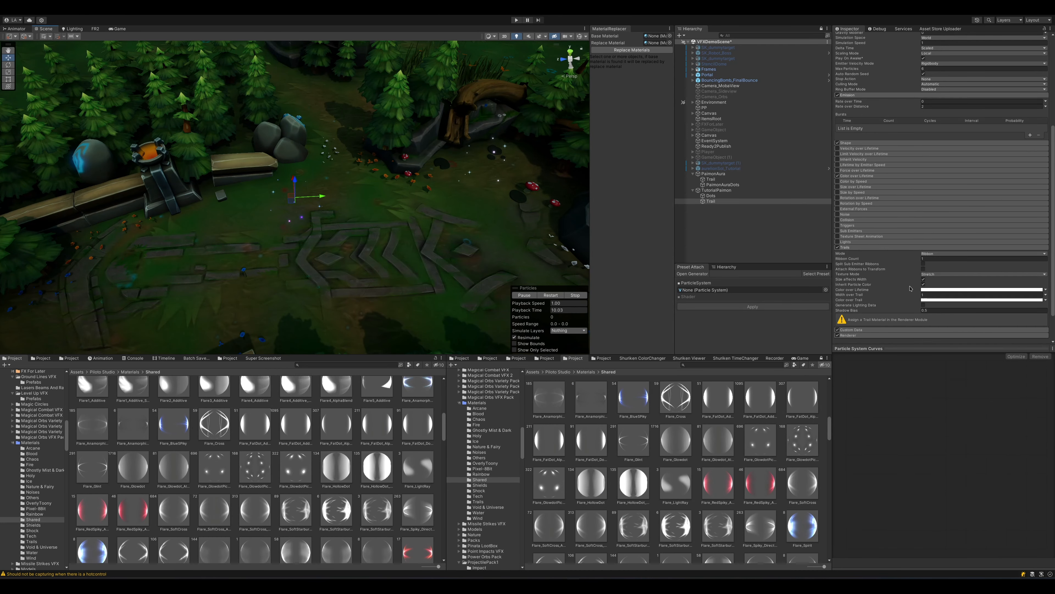
pyautogui.click(478, 502)
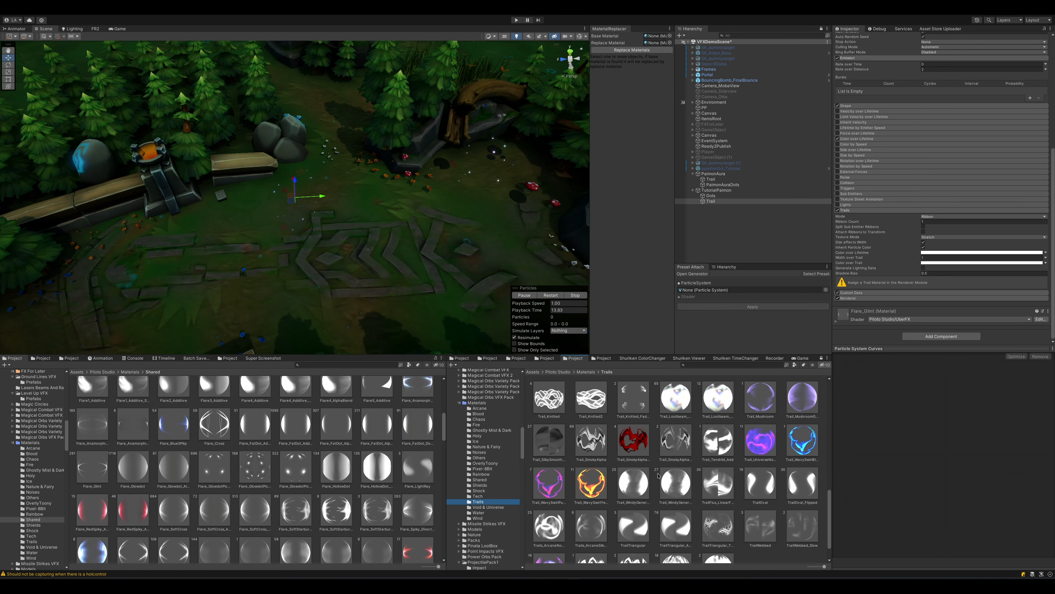
pyautogui.scroll(-5, 710, 480)
pyautogui.scroll(6, 715, 480)
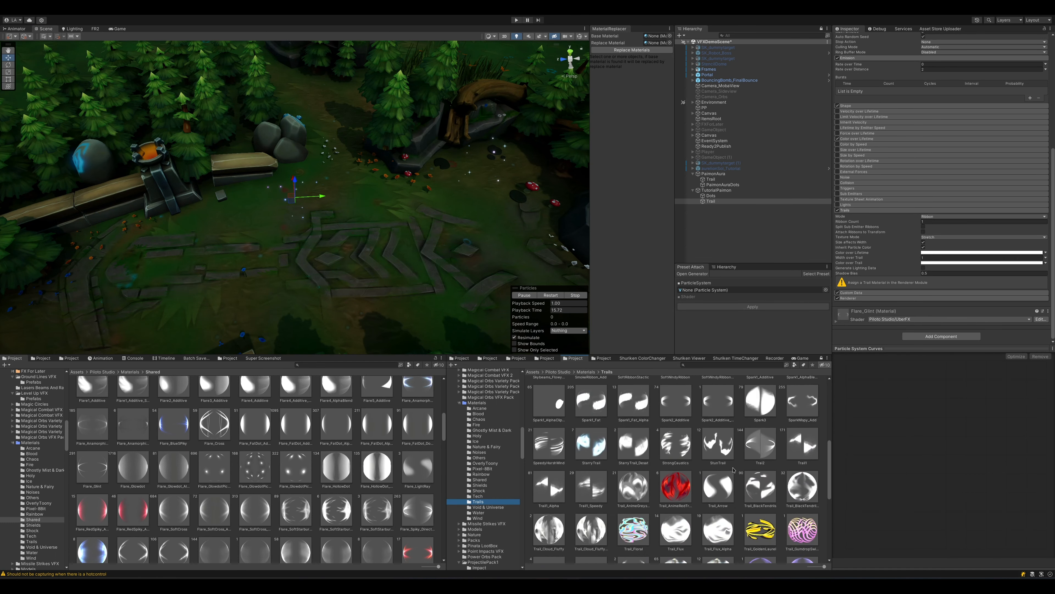
pyautogui.scroll(2, 804, 453)
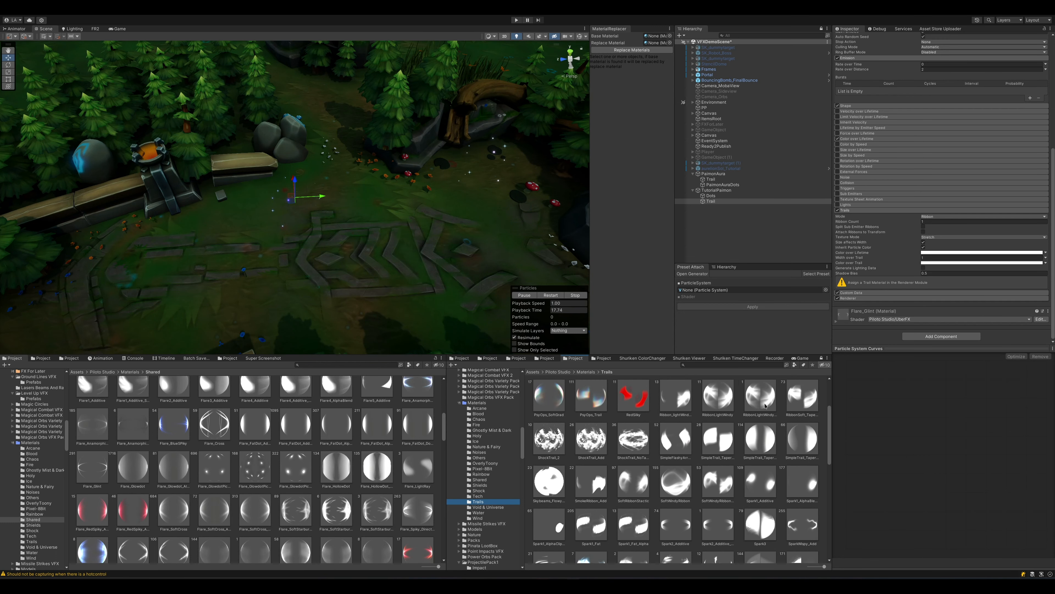
pyautogui.scroll(3, 766, 406)
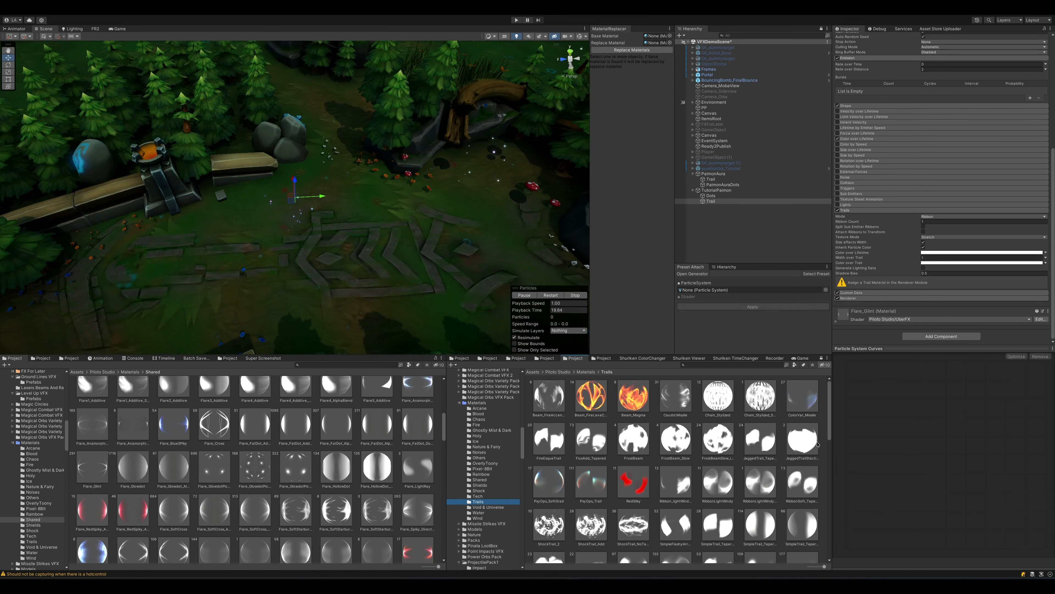
pyautogui.click(859, 299)
pyautogui.scroll(-3, 860, 301)
pyautogui.moveTo(807, 442)
pyautogui.mouseDown()
pyautogui.moveTo(893, 316)
pyautogui.moveTo(911, 219)
pyautogui.moveTo(846, 201)
pyautogui.moveTo(930, 205)
pyautogui.mouseUp()
pyautogui.moveTo(292, 201); pyautogui.dragTo(460, 174)
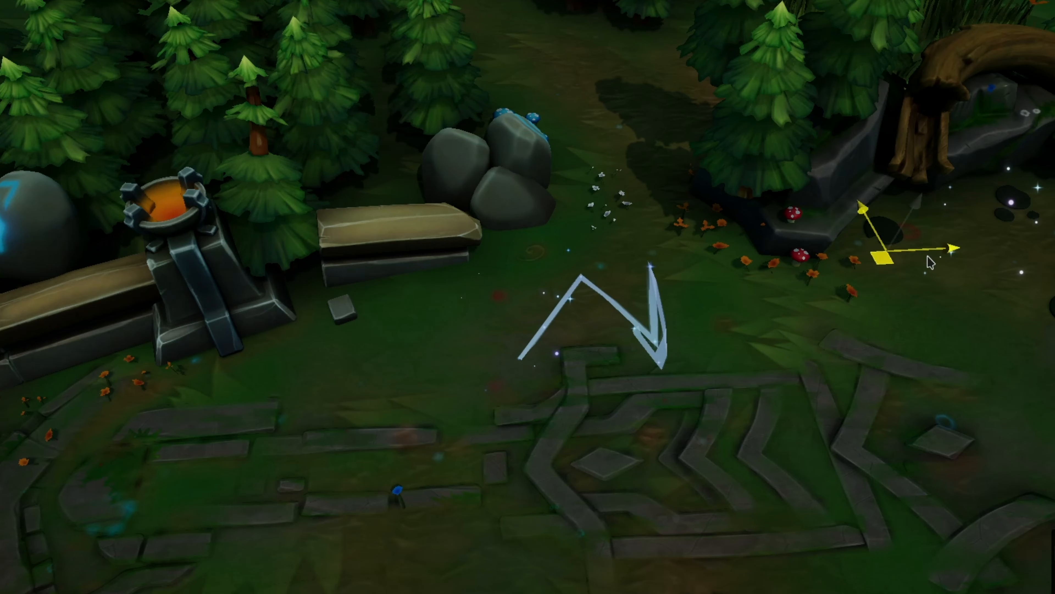
pyautogui.moveTo(931, 262); pyautogui.dragTo(471, 217)
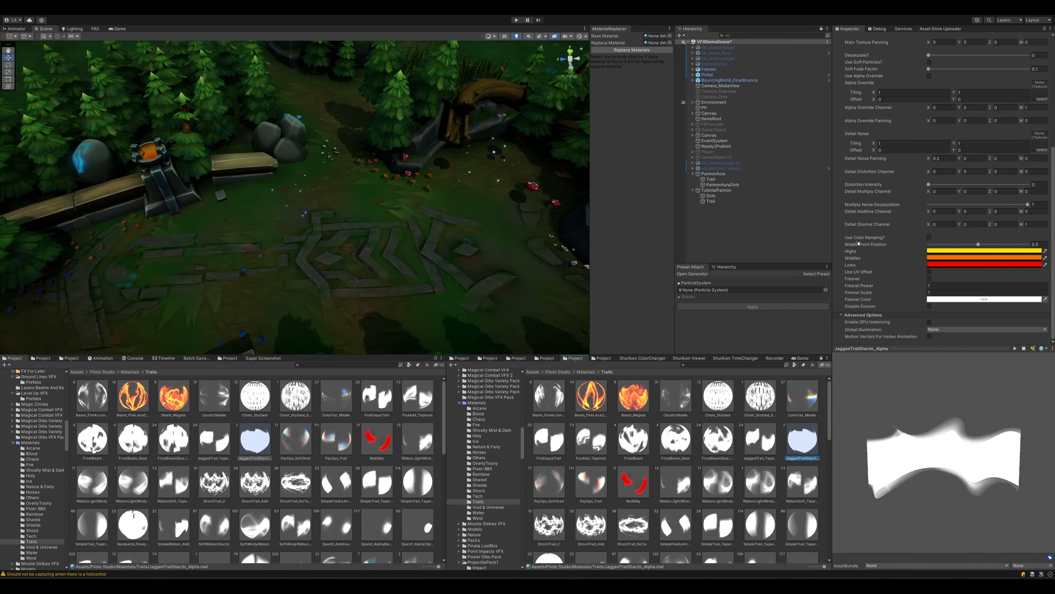
# Step: Examine the JaggedTrailStactic_Alpha material's main texture in its alpha channel and its Blend Mode options
pyautogui.scroll(6, 997, 216)
pyautogui.moveTo(1041, 129)
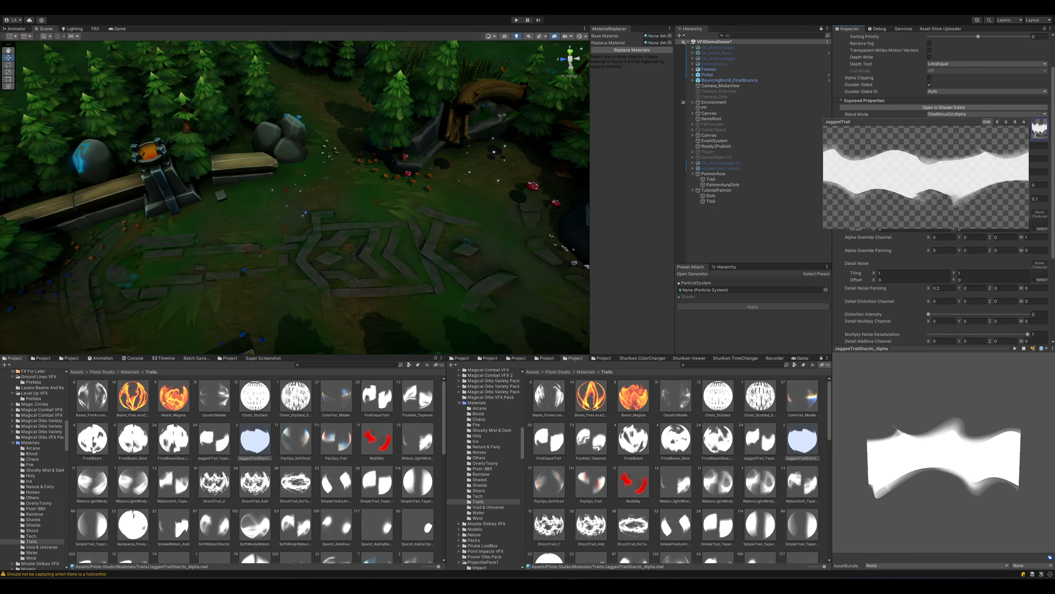
pyautogui.click(1024, 121)
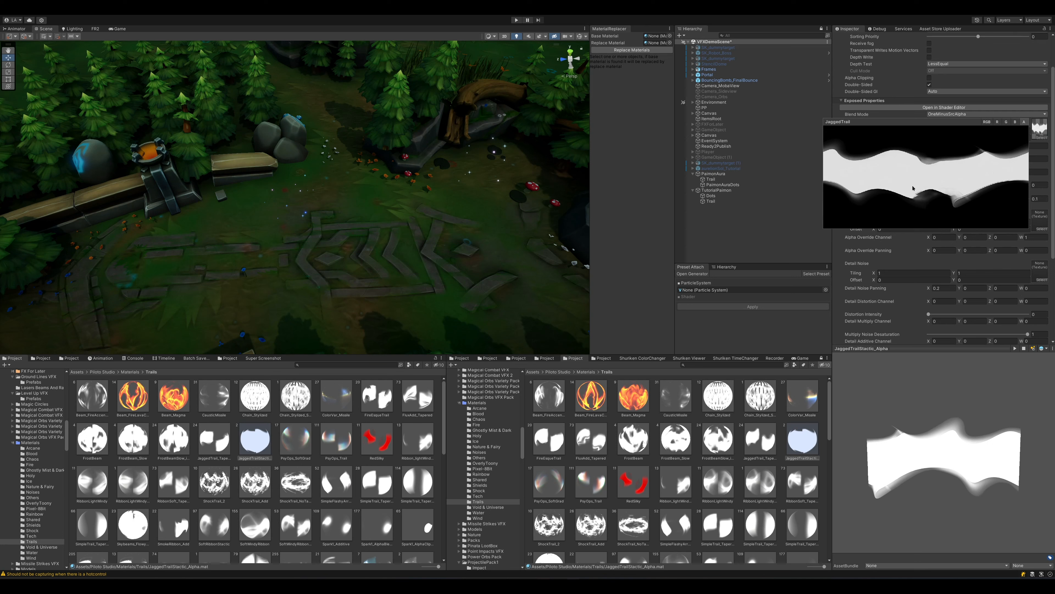
pyautogui.click(954, 116)
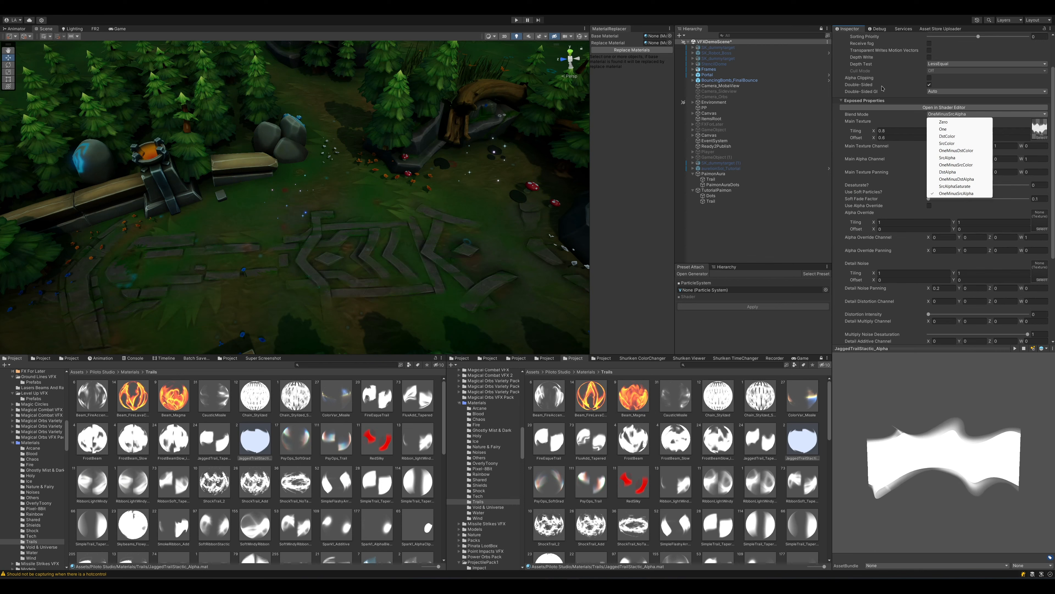
pyautogui.click(880, 133)
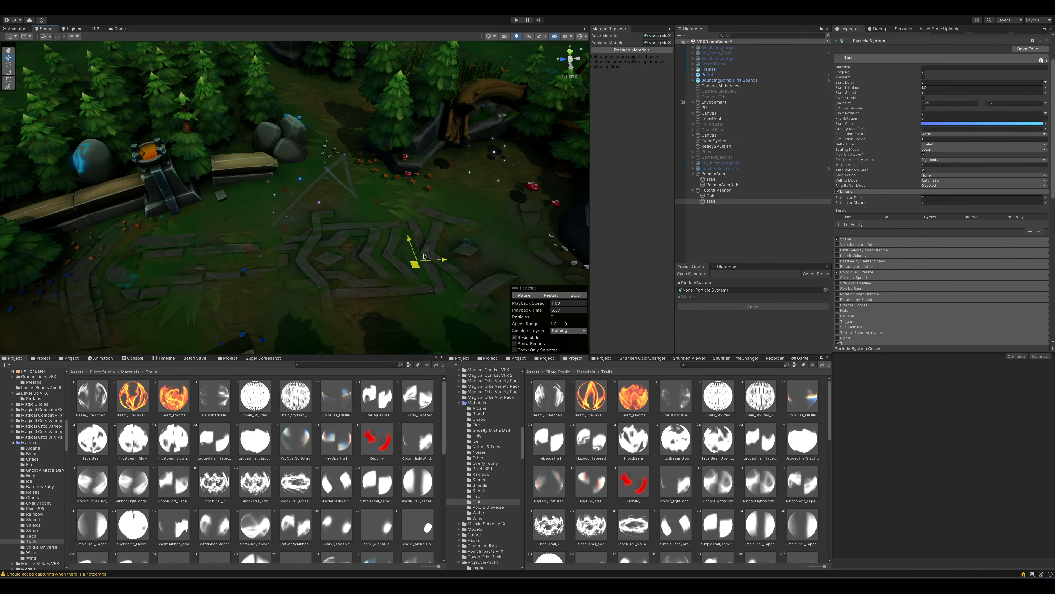
# Step: Set Trail's Start Size to a range of 1 to 2, moving the object to test the ribbon and undoing each move
pyautogui.moveTo(287, 230); pyautogui.dragTo(53, 190)
pyautogui.hotkey('ctrl', 'z')
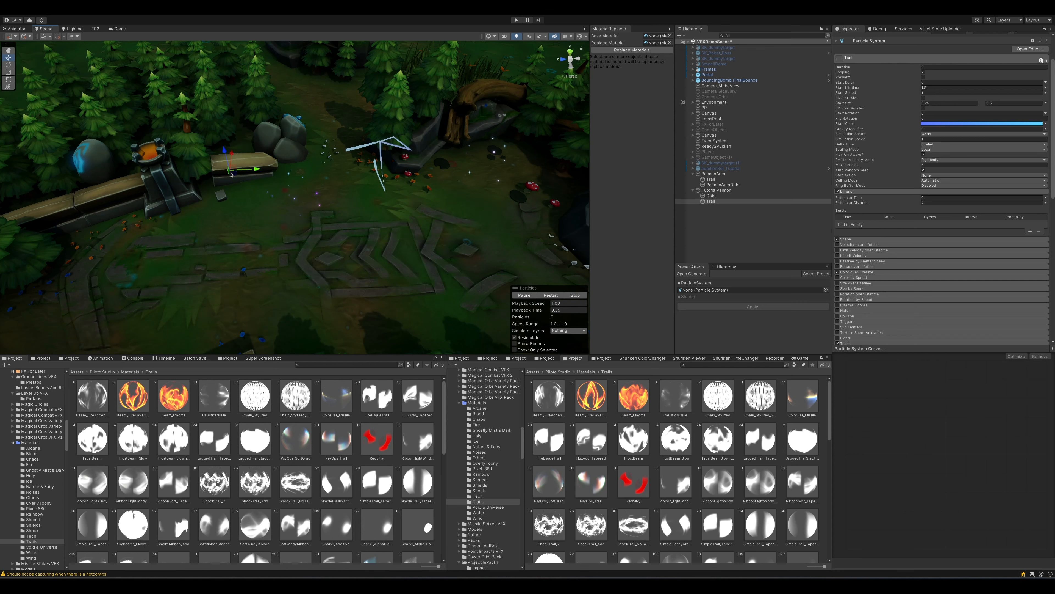
pyautogui.scroll(1, 910, 199)
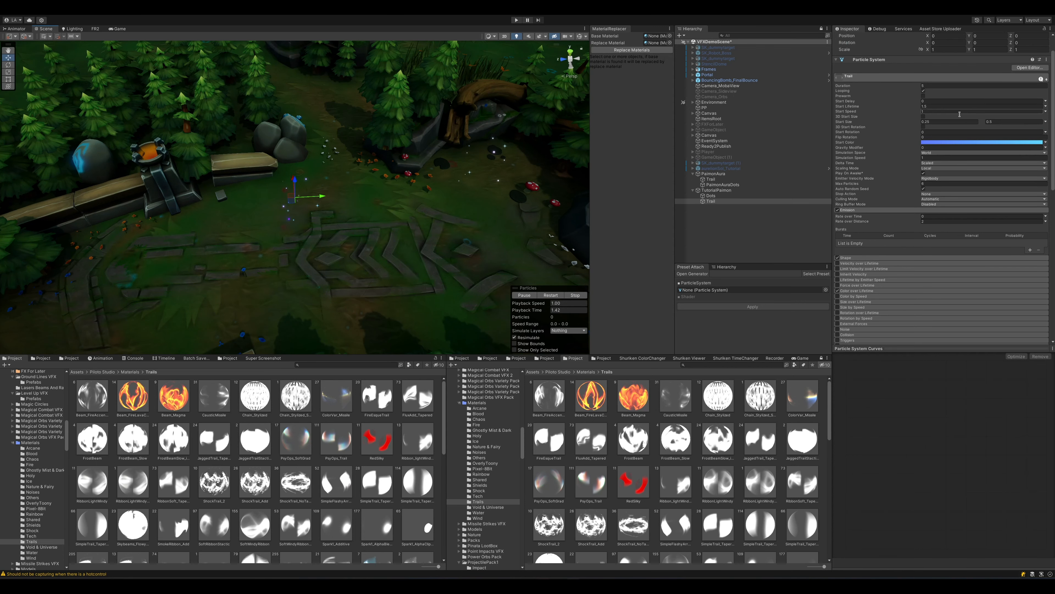
pyautogui.click(942, 123)
pyautogui.write('1')
pyautogui.press('Tab')
pyautogui.write('2')
pyautogui.press('Return')
pyautogui.keyDown('alt'); pyautogui.moveTo(348, 234); pyautogui.dragTo(346, 228); pyautogui.keyUp('alt')
pyautogui.moveTo(296, 205); pyautogui.dragTo(379, 188)
pyautogui.hotkey('ctrl', 'z')
# Step: Enable the Size over Lifetime module on Trail and test it by moving the object
pyautogui.scroll(-4, 845, 229)
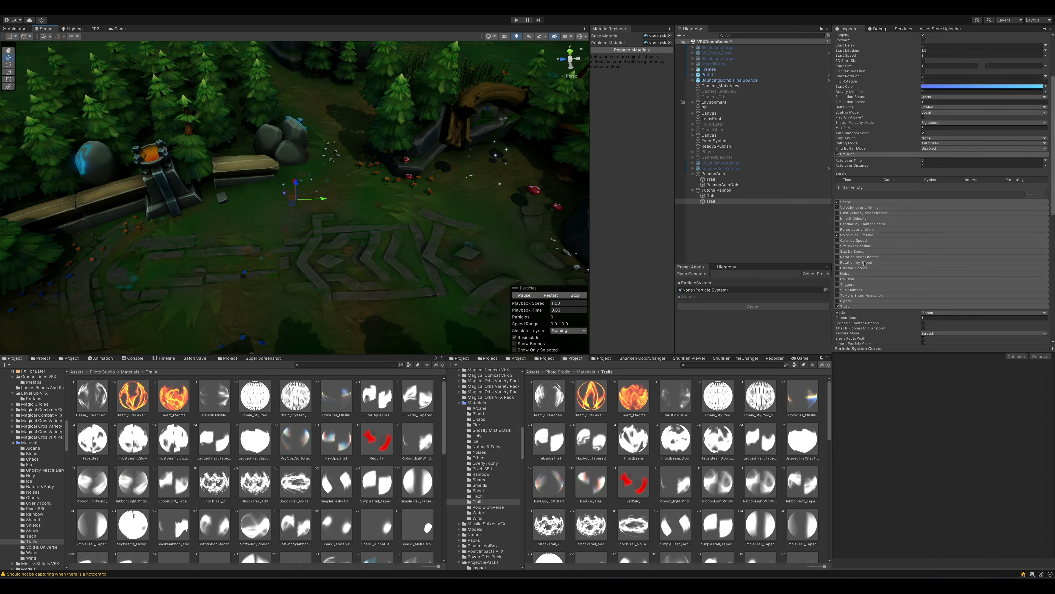
pyautogui.click(837, 228)
pyautogui.press('space')
pyautogui.moveTo(296, 209)
pyautogui.mouseDown()
pyautogui.moveTo(345, 233)
pyautogui.moveTo(370, 192)
pyautogui.moveTo(240, 258)
pyautogui.moveTo(164, 183)
pyautogui.moveTo(374, 175)
pyautogui.moveTo(357, 120)
pyautogui.moveTo(127, 251)
pyautogui.moveTo(257, 146)
pyautogui.moveTo(460, 202)
pyautogui.moveTo(332, 231)
pyautogui.moveTo(169, 163)
pyautogui.moveTo(324, 166)
pyautogui.moveTo(386, 208)
pyautogui.moveTo(421, 142)
pyautogui.moveTo(296, 202)
pyautogui.mouseUp()
# Step: Set Trail's Width over Trail to 0.25, test it with a move that is undone, and reduce the width to 0.125
pyautogui.scroll(-3, 876, 237)
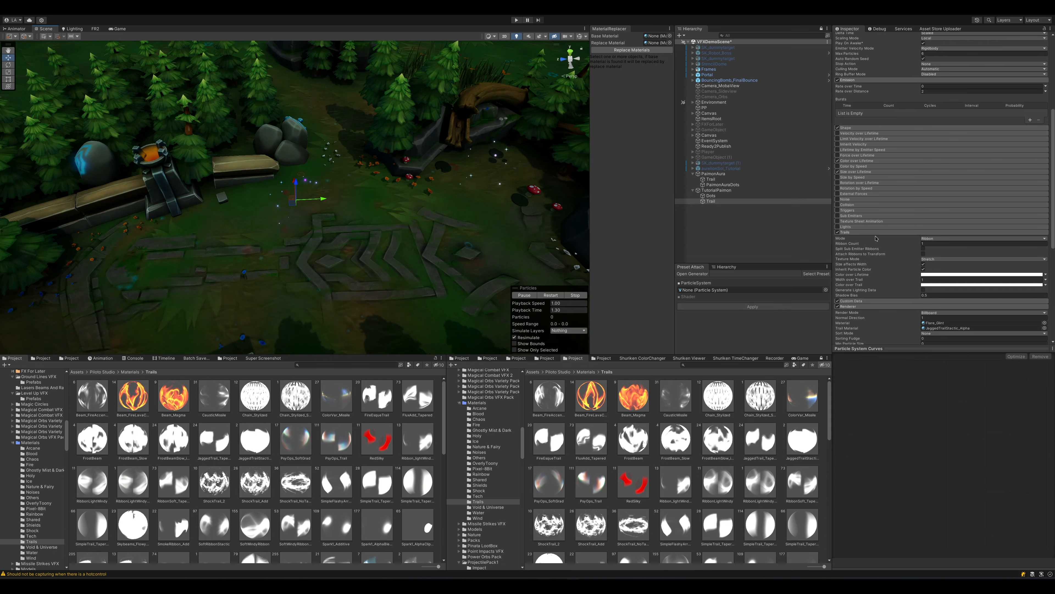
pyautogui.scroll(-3, 898, 225)
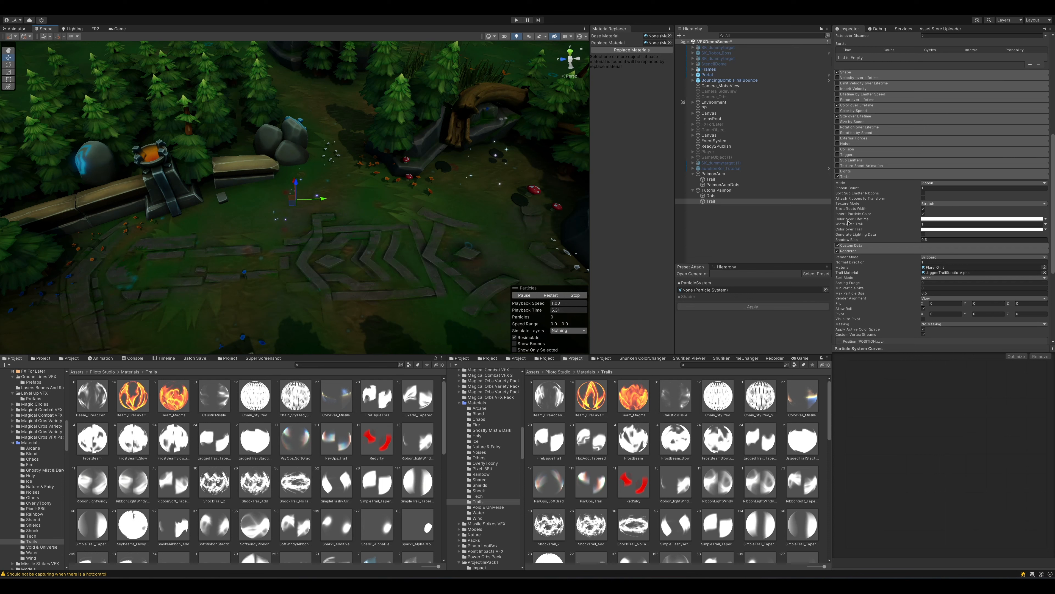
pyautogui.click(935, 224)
pyautogui.press('Return')
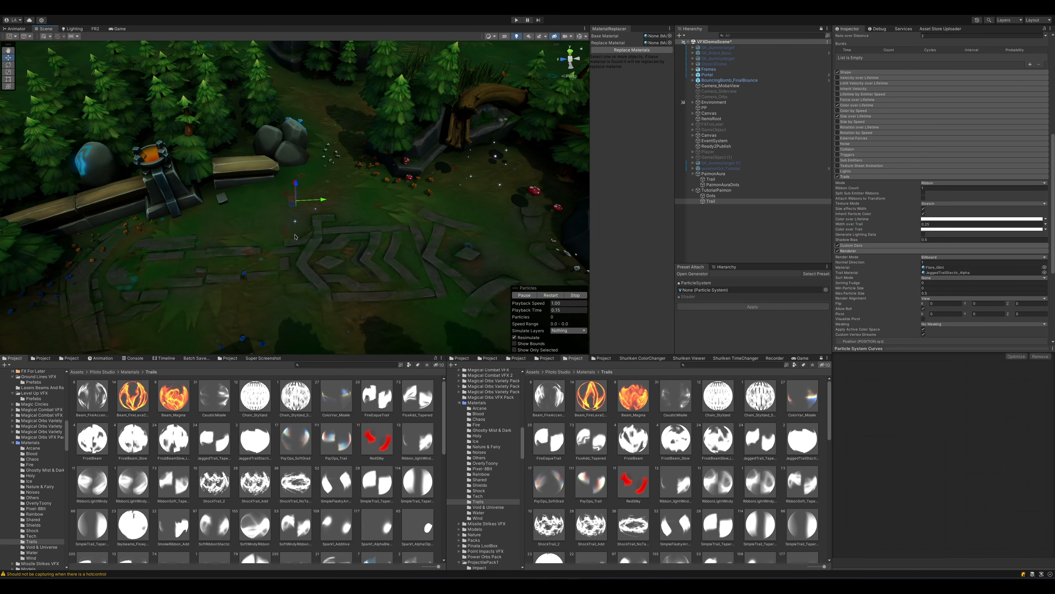
pyautogui.moveTo(294, 204); pyautogui.dragTo(269, 165)
pyautogui.hotkey('ctrl', 'z')
pyautogui.click(929, 225)
pyautogui.moveTo(852, 339); pyautogui.dragTo(518, 378)
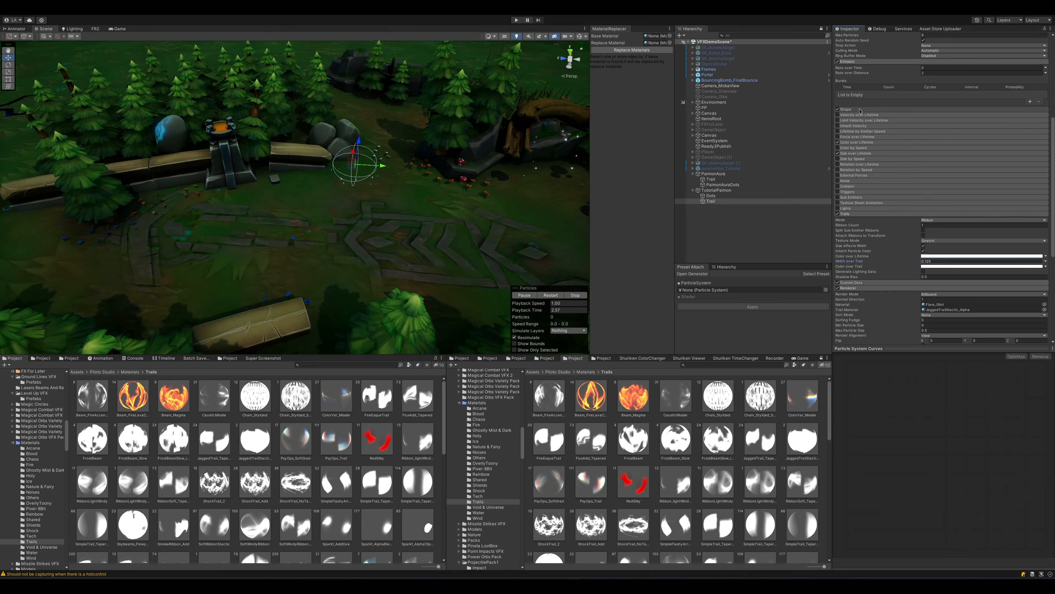
# Step: Set the radius of Trail's spherical emission shape to 0.5
pyautogui.click(946, 119)
pyautogui.scroll(5, 424, 137)
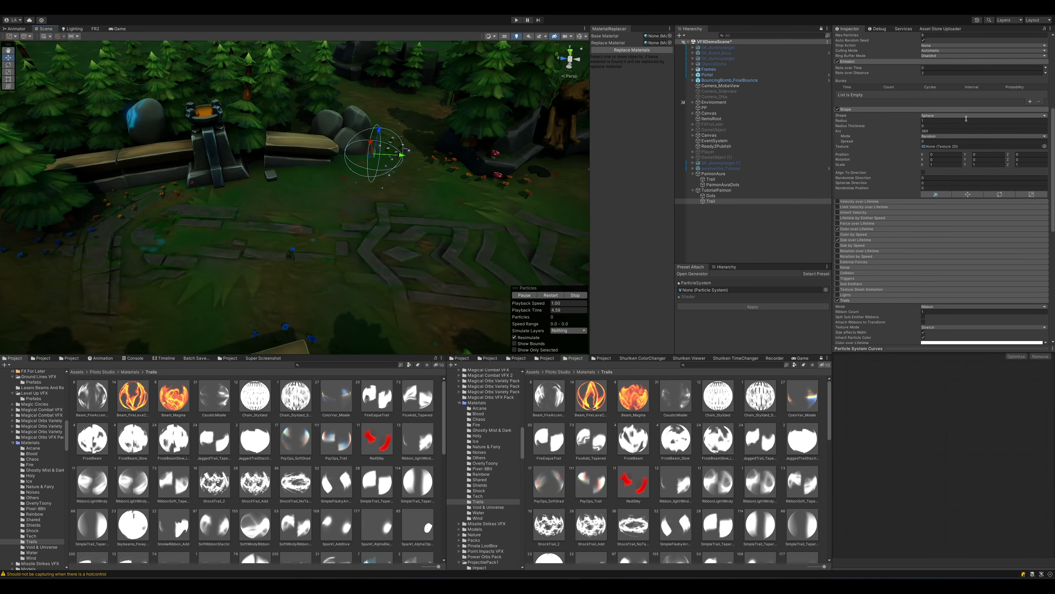
pyautogui.click(936, 120)
pyautogui.write('.5')
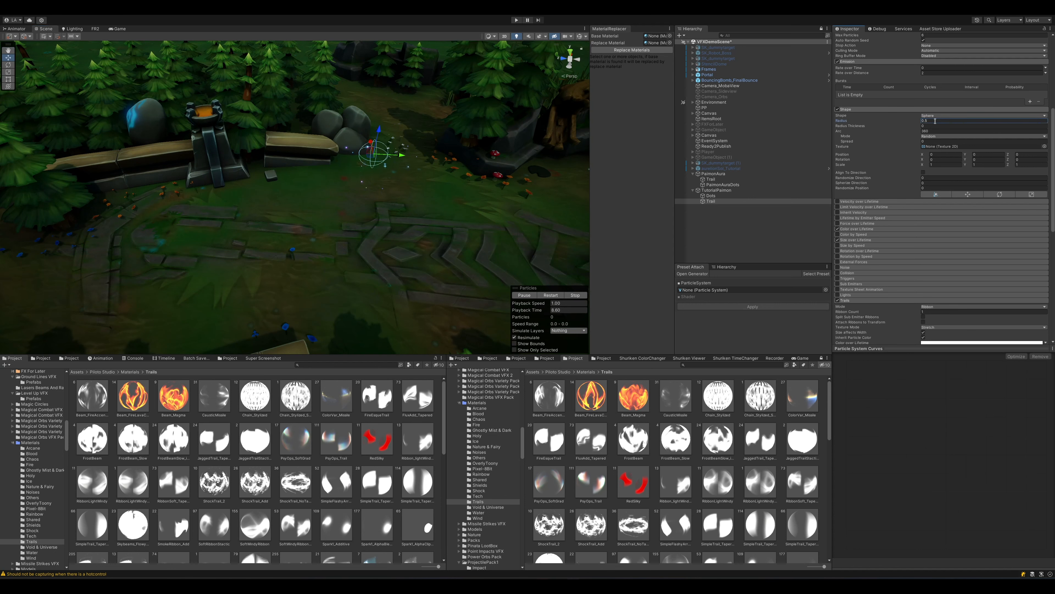
pyautogui.moveTo(402, 157); pyautogui.dragTo(631, 176, button='right')
# Step: Set the shape's Arc mode to Ping-Pong with a speed of 360, testing it by moving the object around the scene
pyautogui.click(937, 138)
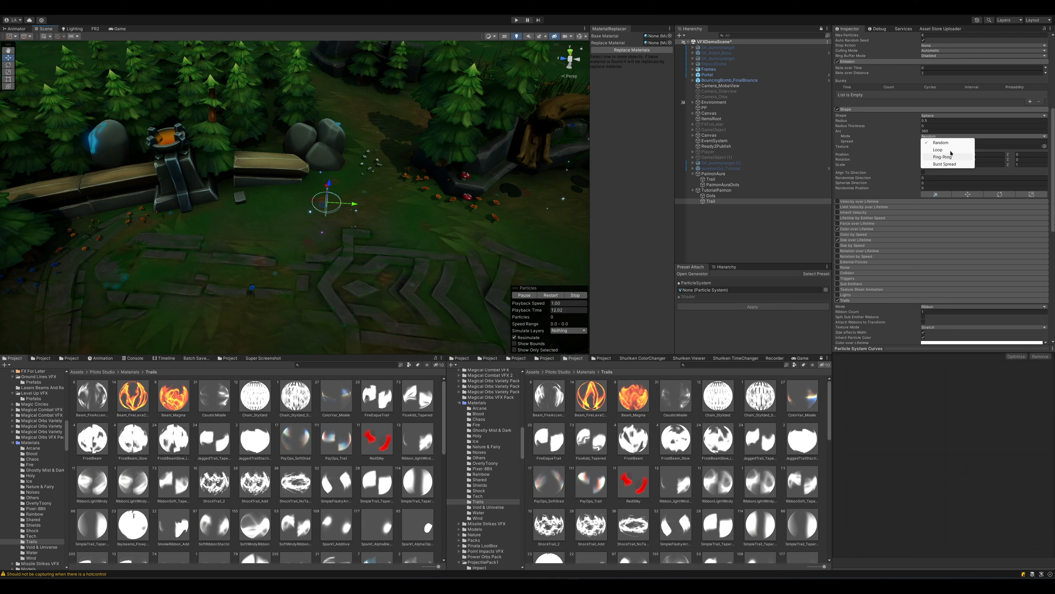
pyautogui.click(946, 157)
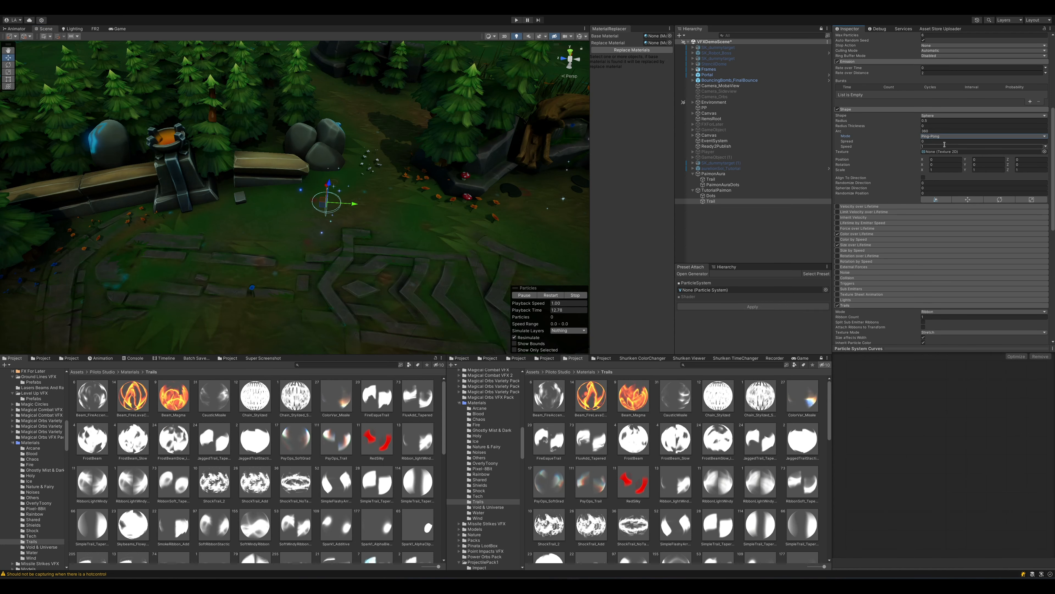
pyautogui.click(945, 146)
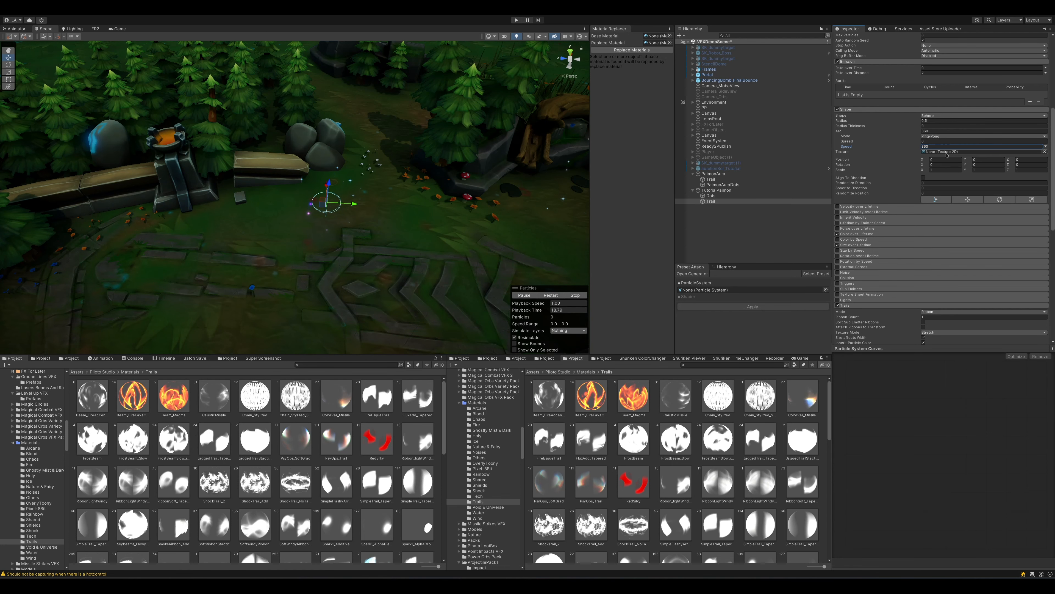
pyautogui.moveTo(406, 181); pyautogui.dragTo(409, 185, button='right')
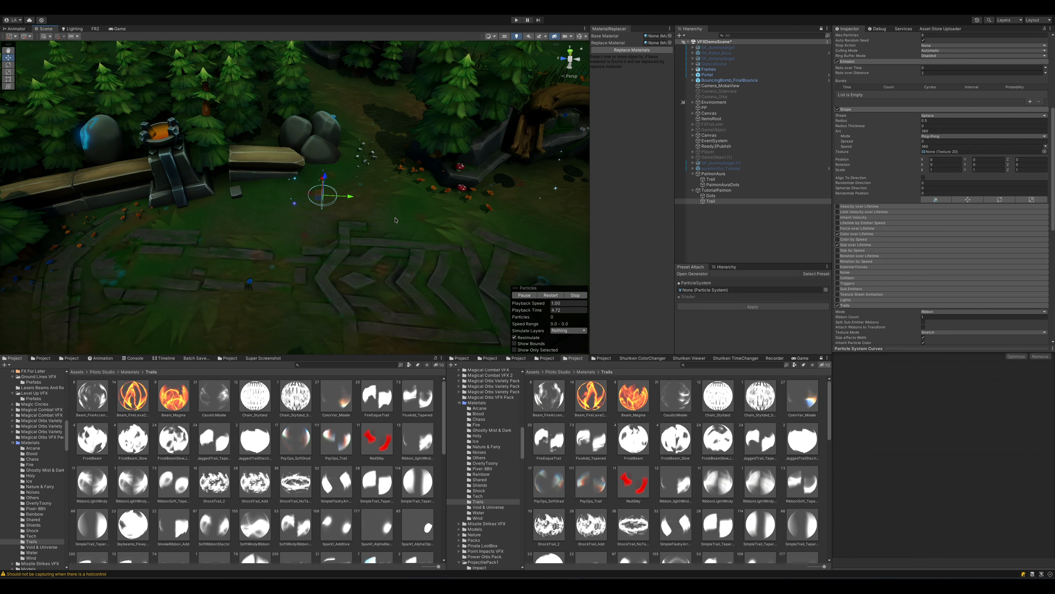
pyautogui.moveTo(319, 203)
pyautogui.mouseDown()
pyautogui.moveTo(130, 201)
pyautogui.moveTo(377, 246)
pyautogui.moveTo(338, 143)
pyautogui.moveTo(120, 268)
pyautogui.mouseUp()
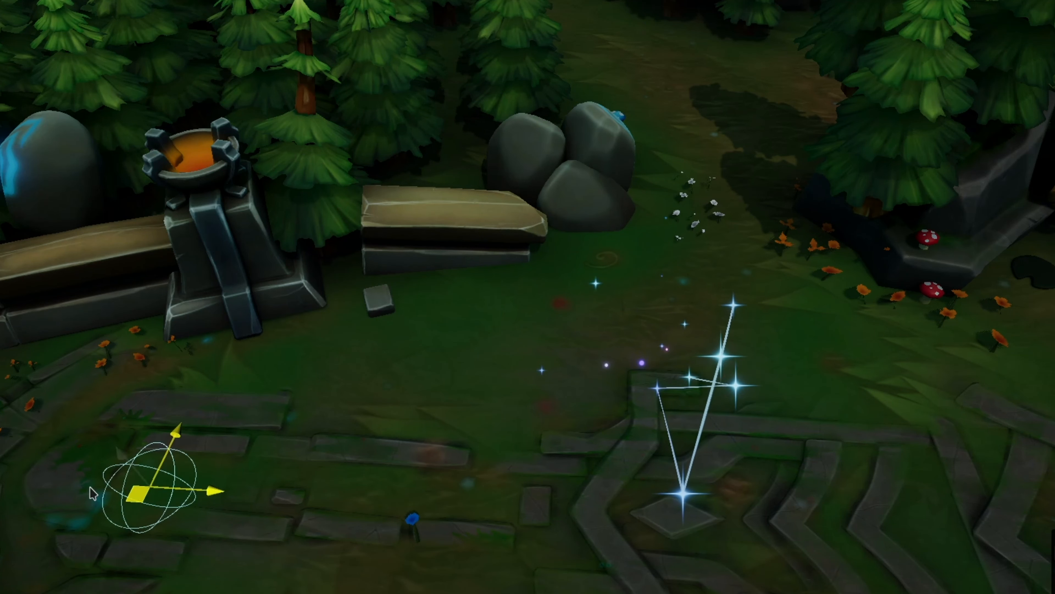
pyautogui.moveTo(92, 494); pyautogui.dragTo(159, 250)
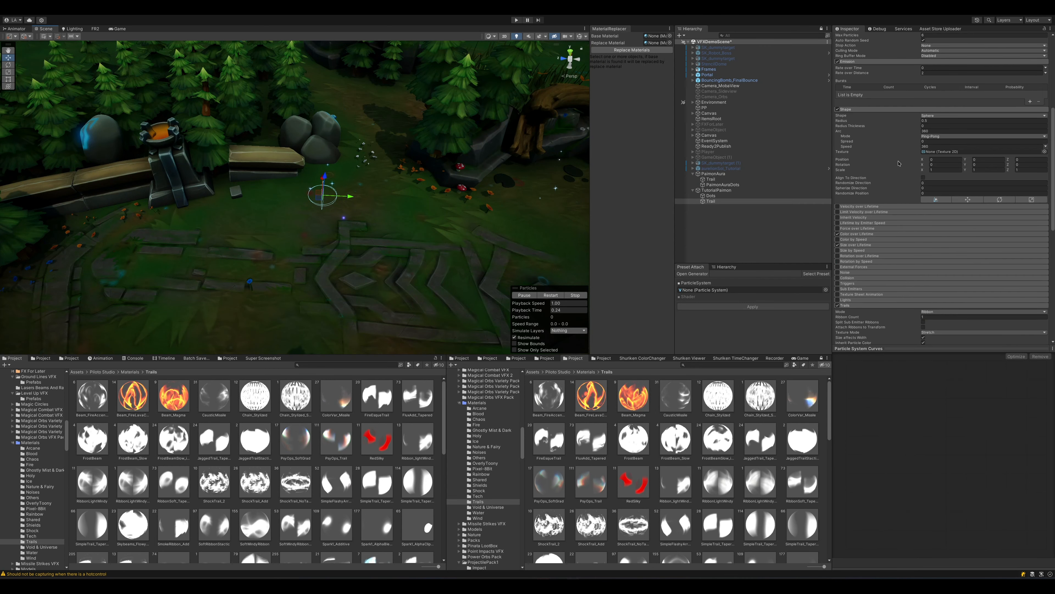
# Step: Set Trail's Start Speed to 0.5 and test the ribbon by moving the object through the scene
pyautogui.scroll(8, 943, 202)
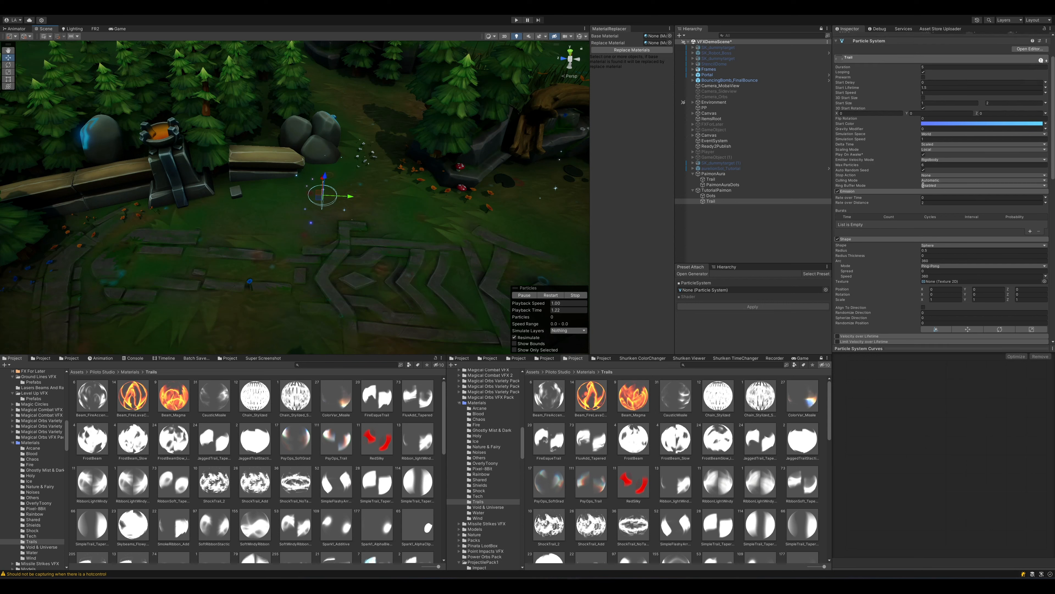
pyautogui.scroll(3, 921, 175)
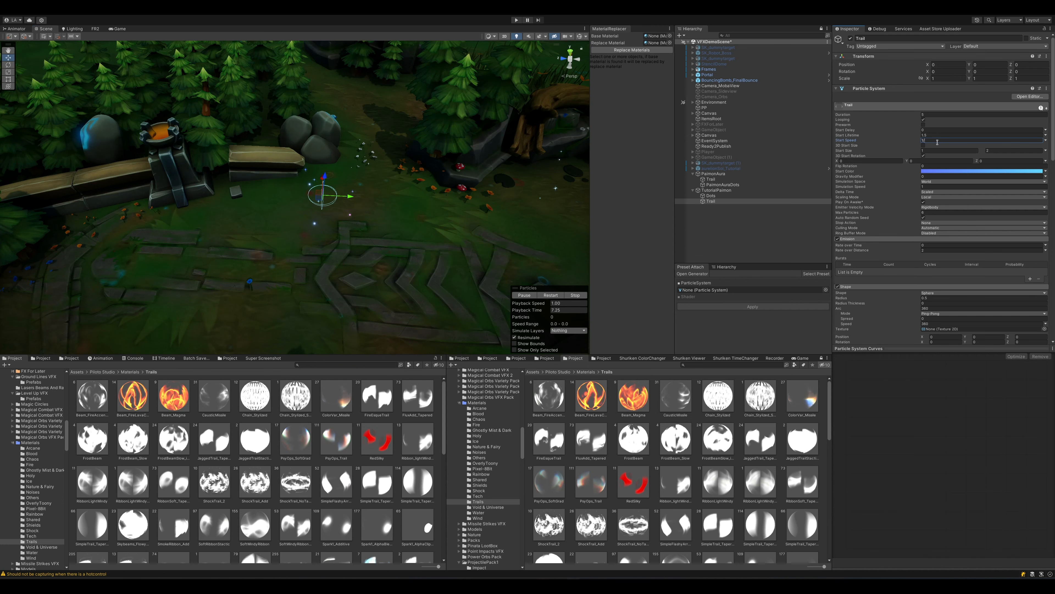
pyautogui.moveTo(286, 208); pyautogui.dragTo(292, 209, button='right')
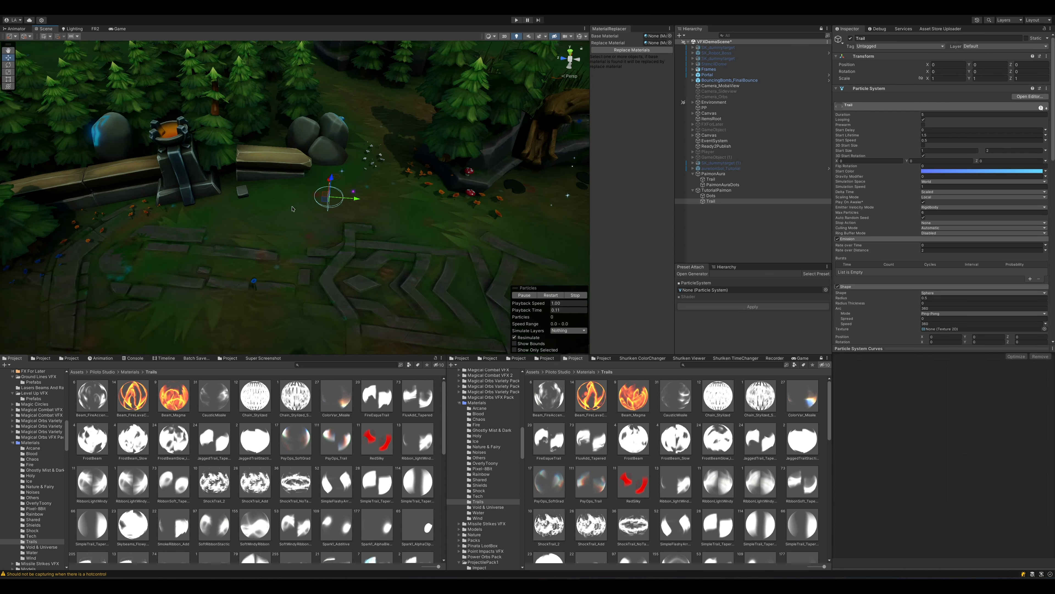
pyautogui.moveTo(327, 204); pyautogui.dragTo(328, 231)
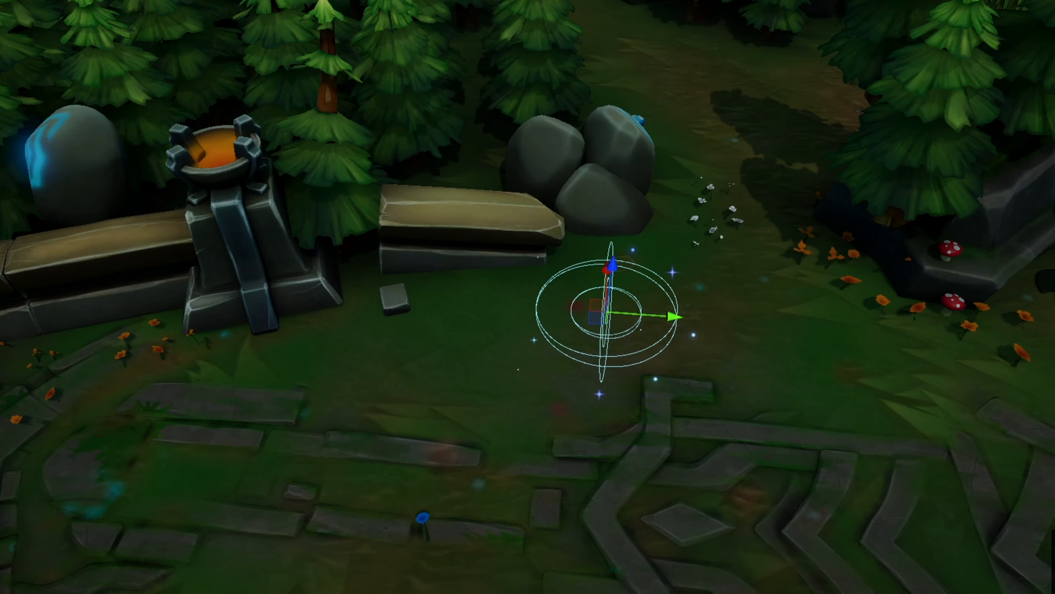
pyautogui.scroll(-3, 542, 231)
pyautogui.keyDown('alt'); pyautogui.moveTo(541, 232); pyautogui.dragTo(556, 421); pyautogui.keyUp('alt')
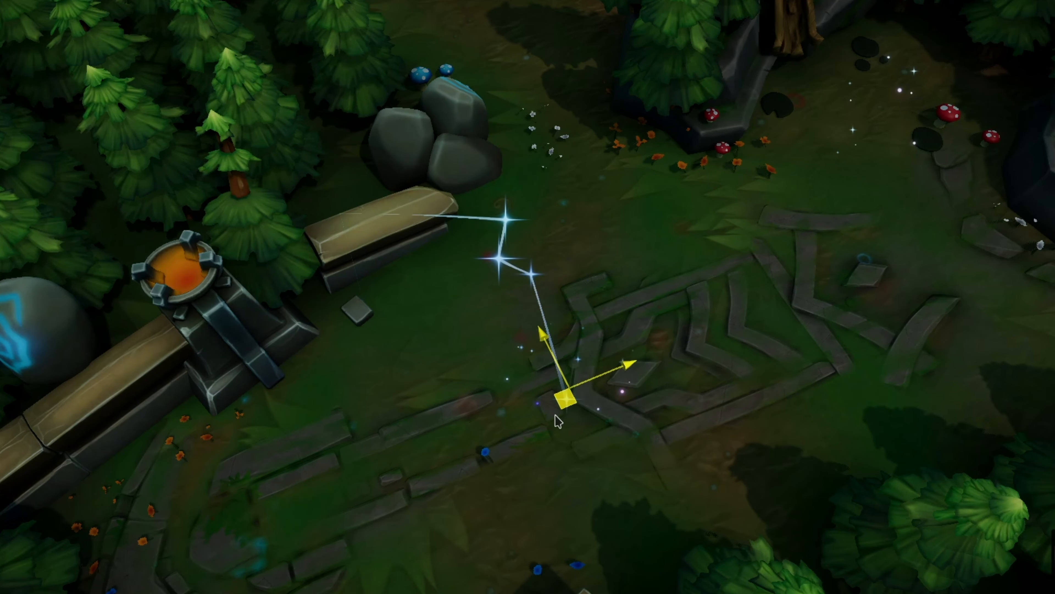